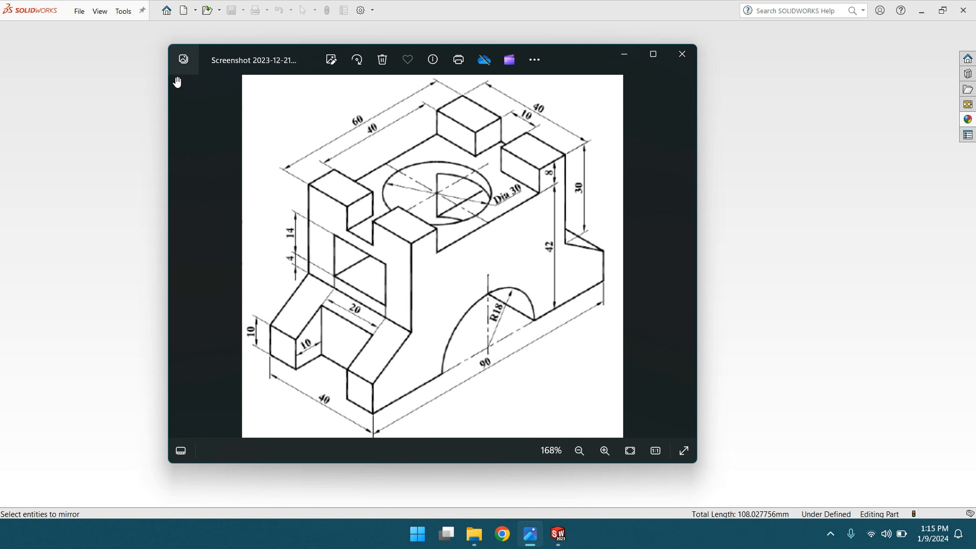
Create a new part document and set its background scene to Plain White.
left_click(83, 13)
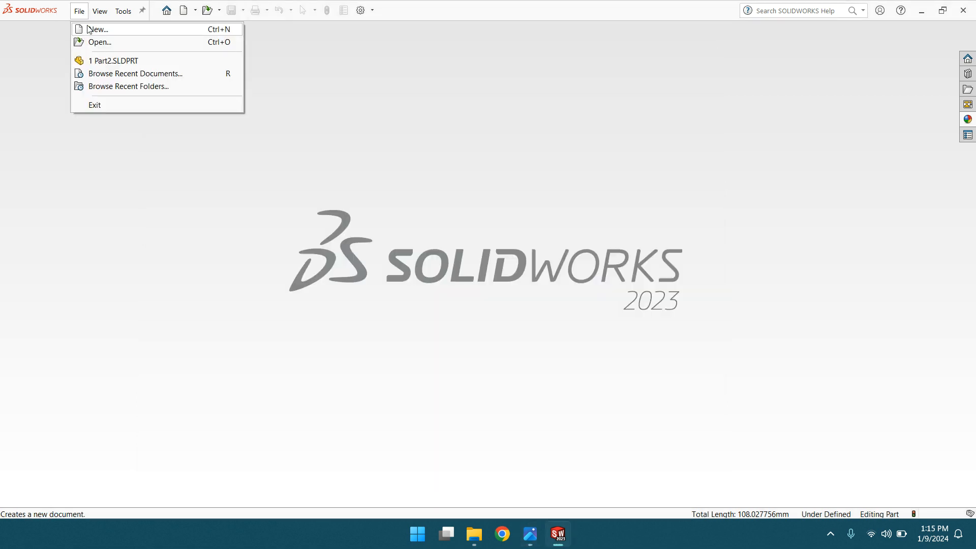
left_click(90, 30)
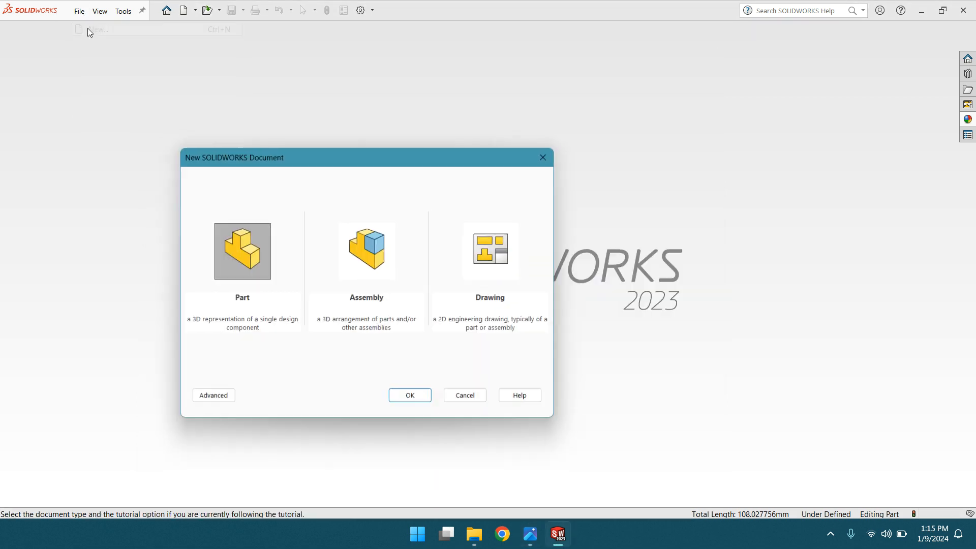
left_click(413, 400)
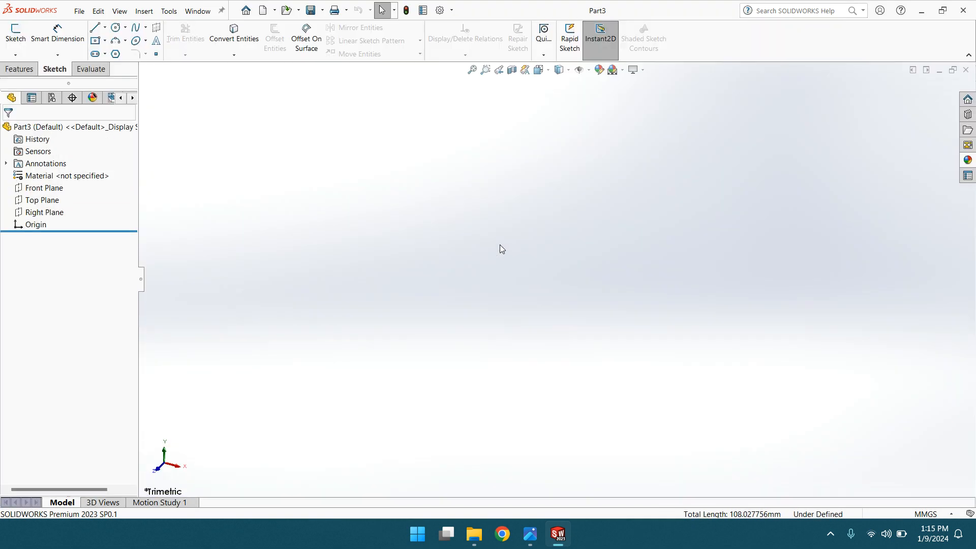
left_click(623, 71)
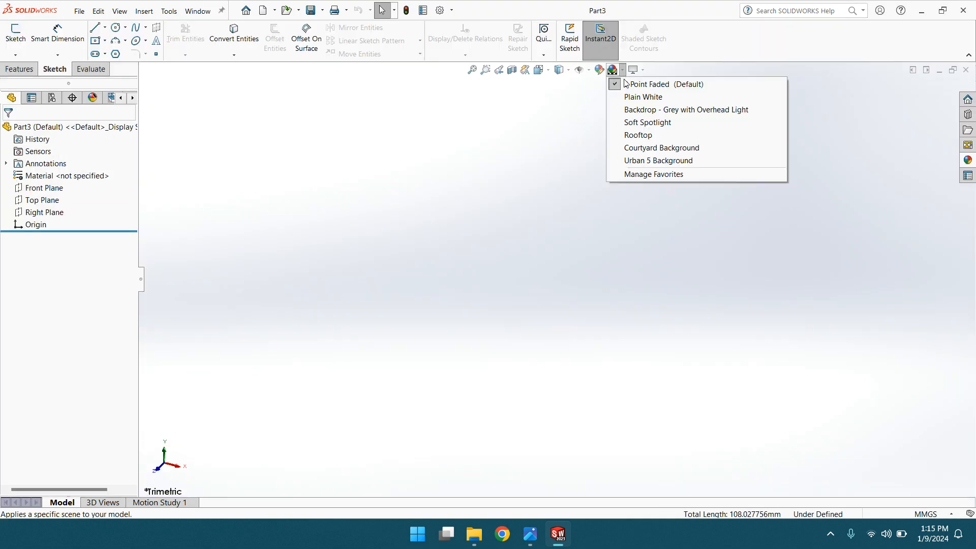
left_click(634, 97)
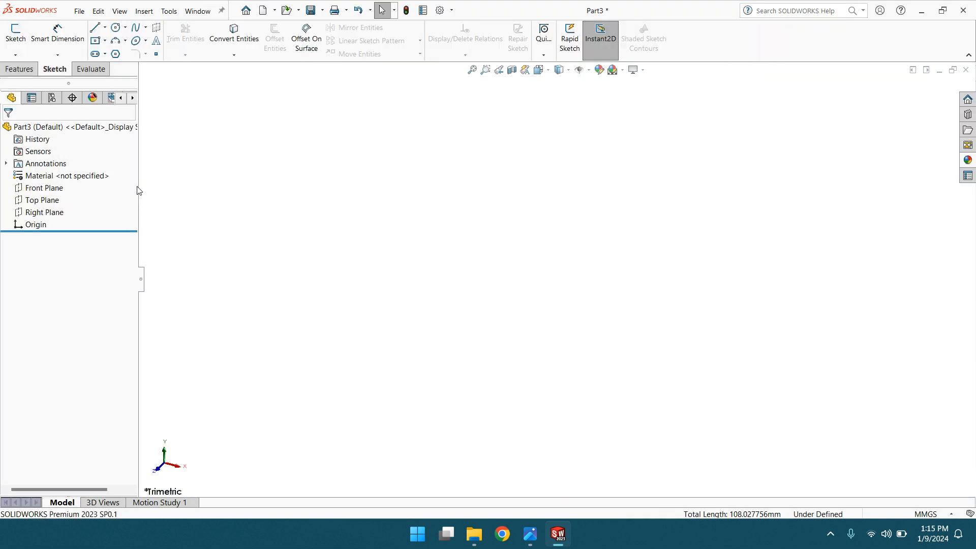
Start a sketch on the Front Plane and draw a horizontal line about 71 mm long just below the origin.
left_click(18, 189)
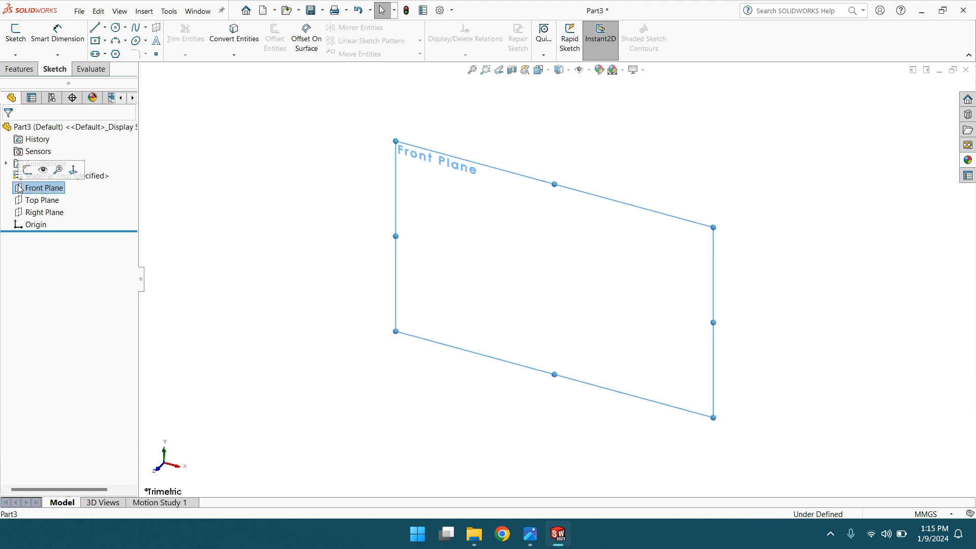
left_click(27, 170)
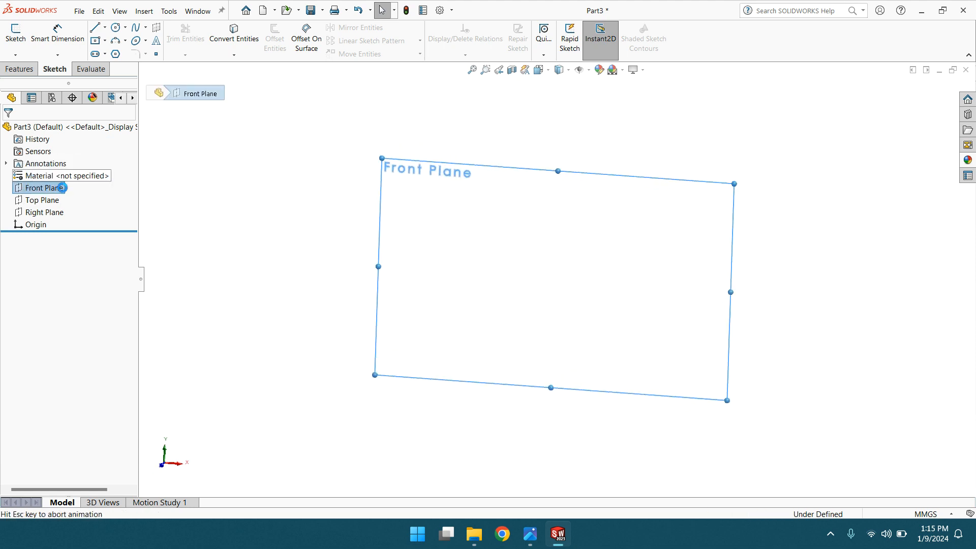
left_click(95, 28)
left_click(484, 302)
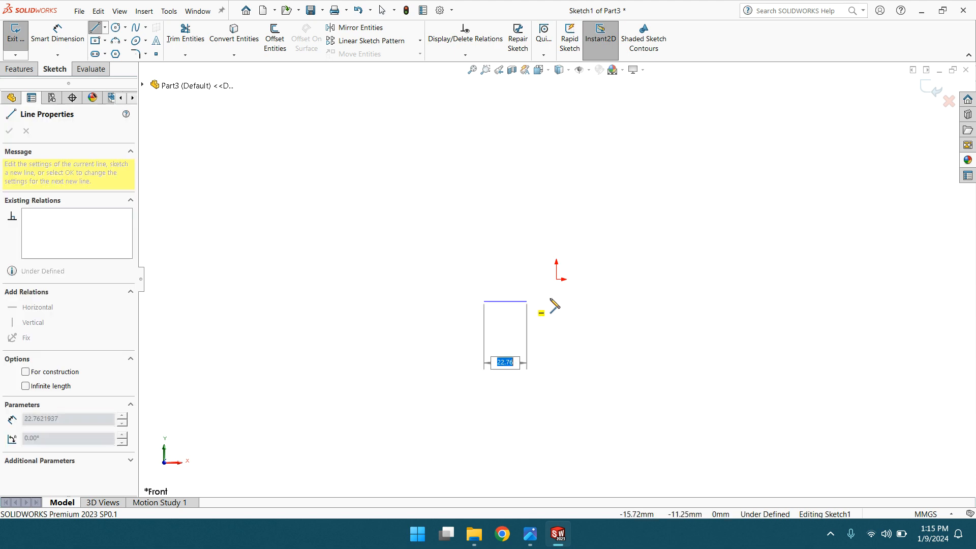
left_click(617, 301)
right_click(624, 300)
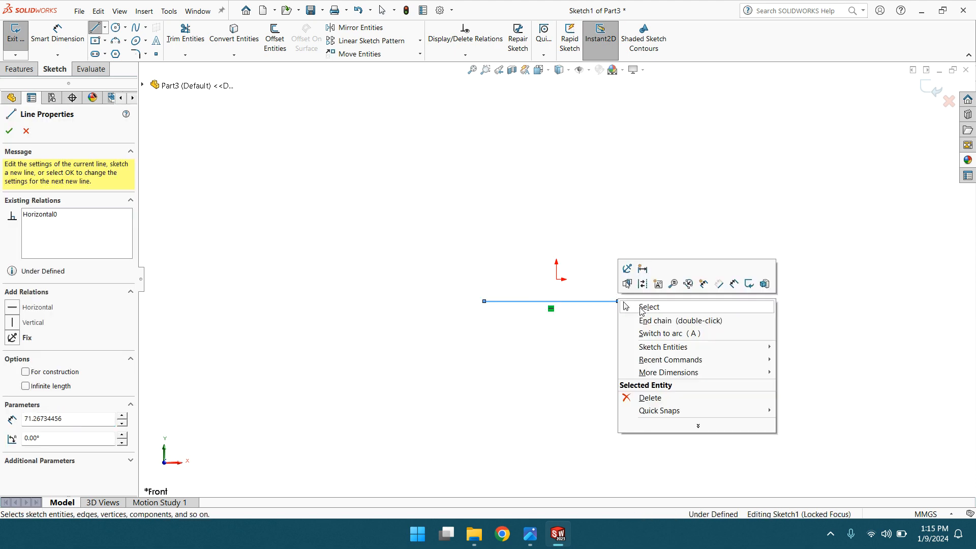
left_click(648, 306)
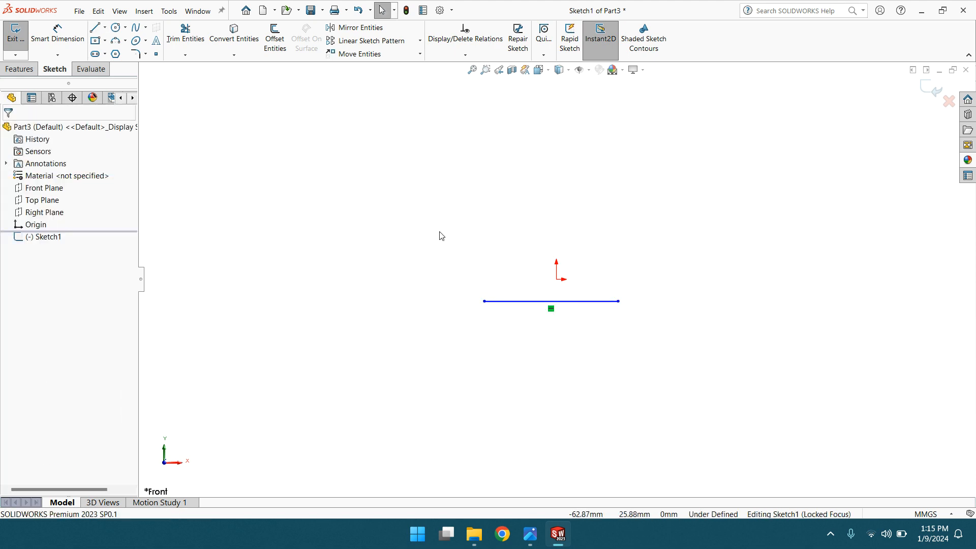
Make the horizontal line's midpoint coincident with the origin.
left_click(552, 303)
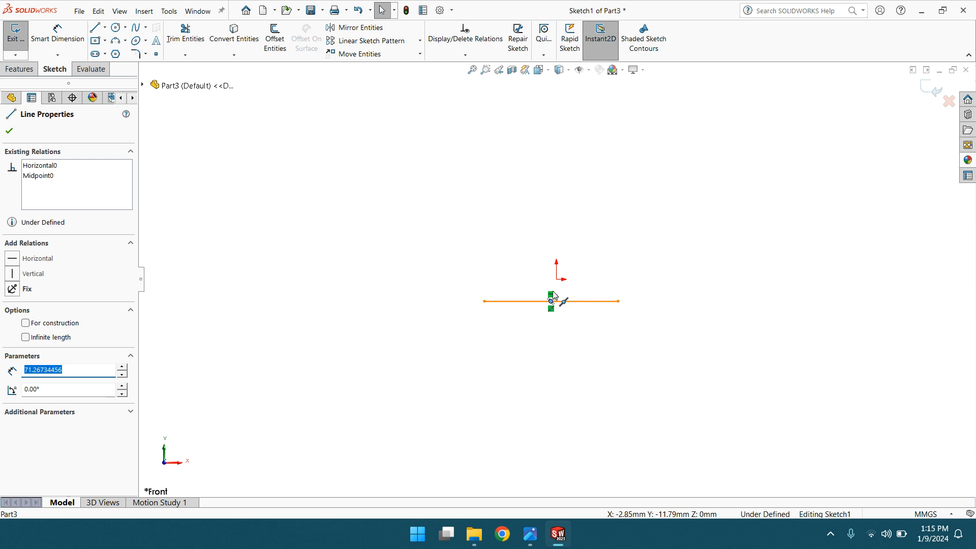
left_click(557, 279, "ctrl")
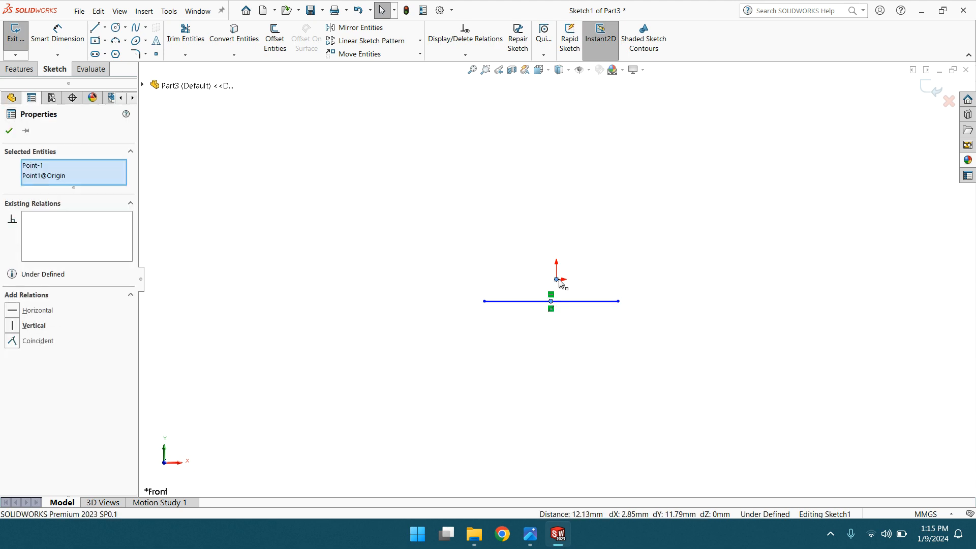
left_click(12, 340)
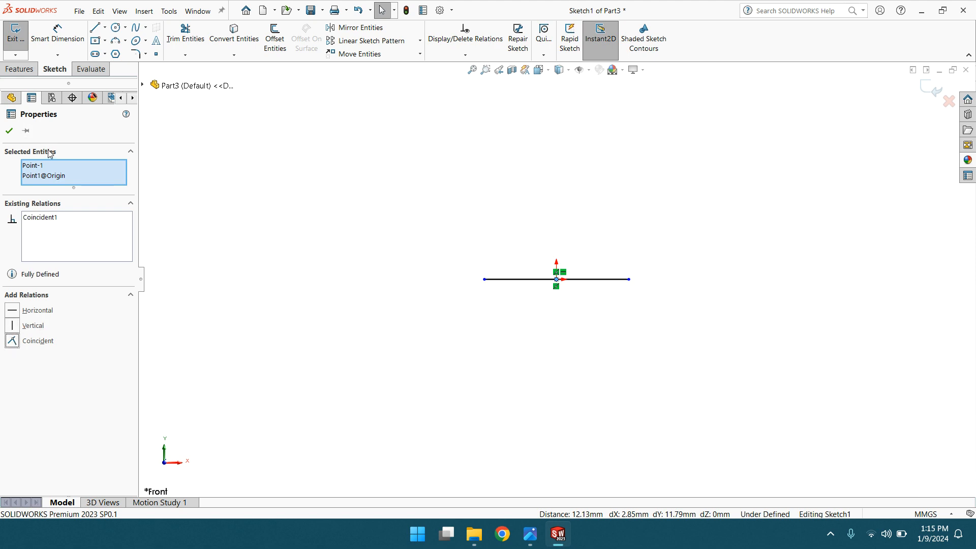
left_click(9, 131)
Dimension the horizontal line through the origin to 90 mm.
left_click(57, 36)
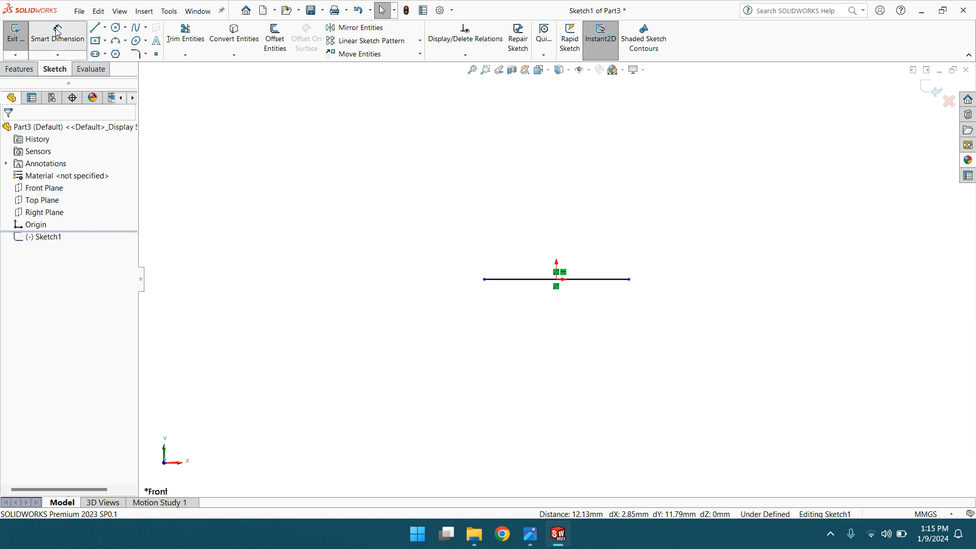
left_click(530, 281)
left_click(573, 329)
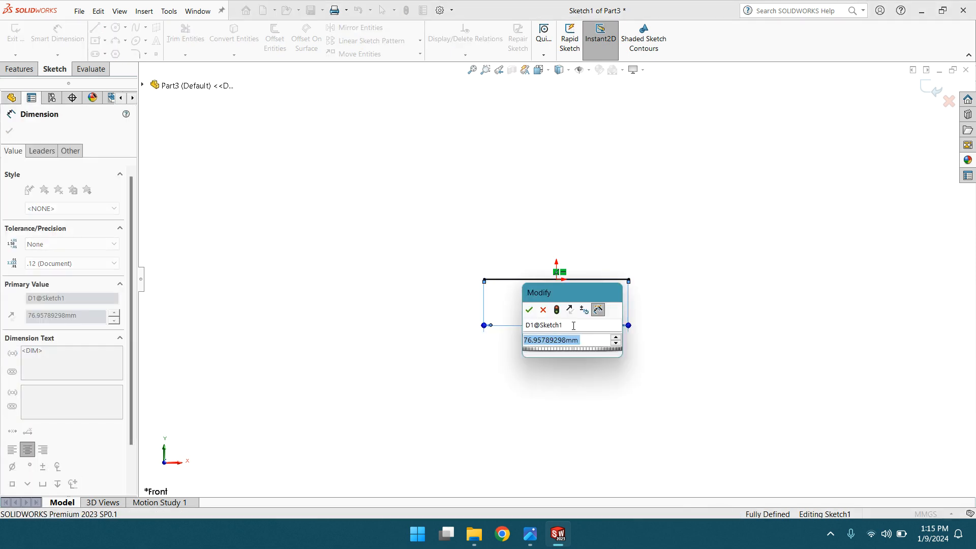
type("90")
key("Return")
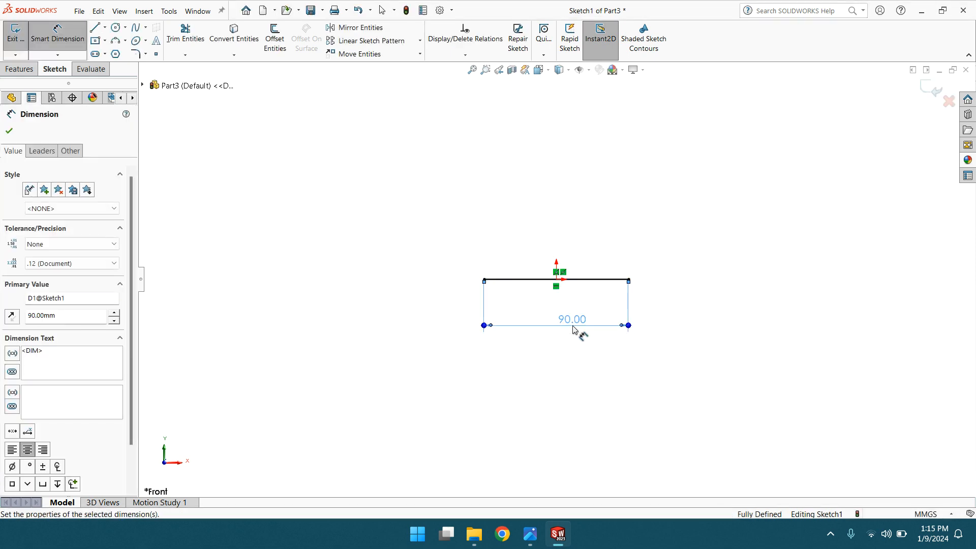
key("Escape")
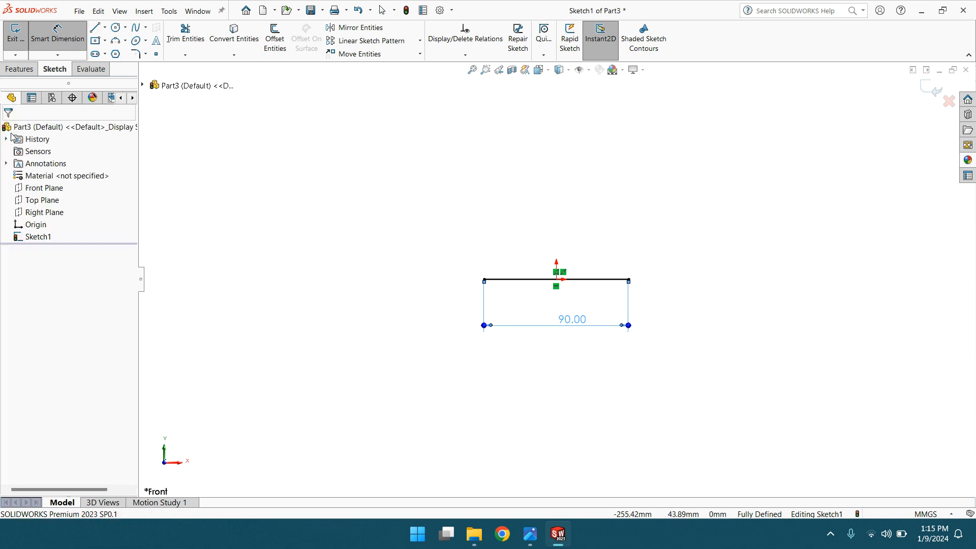
Draw a second horizontal line about 64 mm long above the 90 mm base line.
left_click(95, 27)
left_click(512, 156)
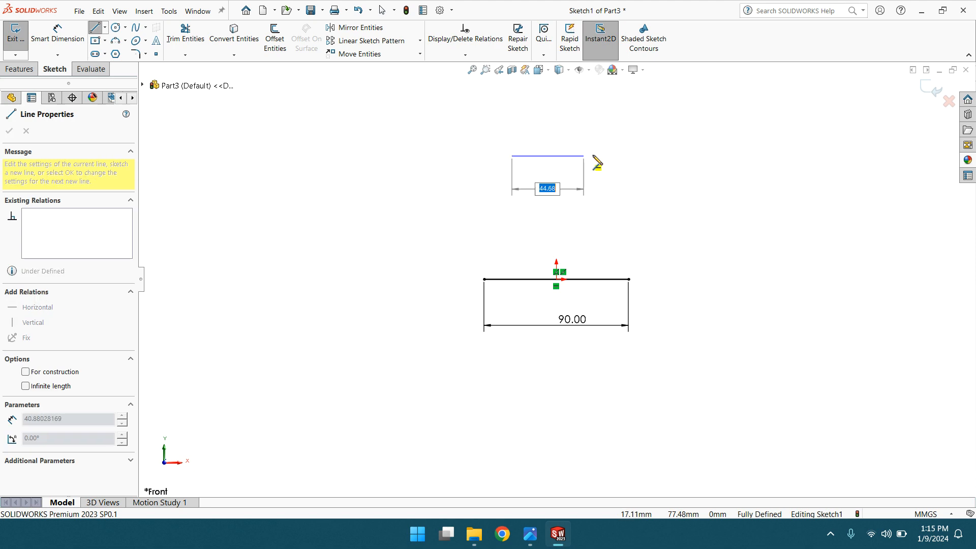
right_click(617, 159)
left_click(635, 164)
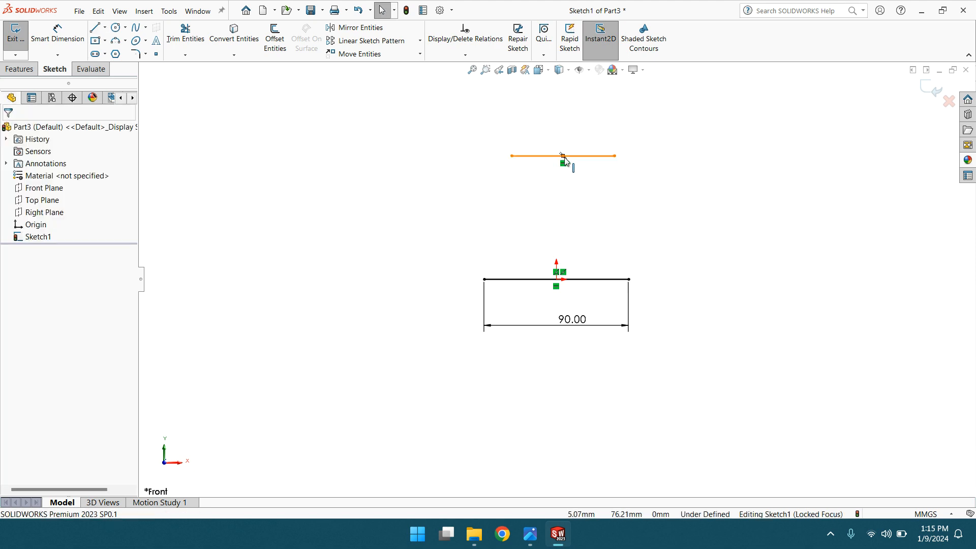
Add a vertical relation between the upper line's midpoint and the origin.
left_click(563, 157)
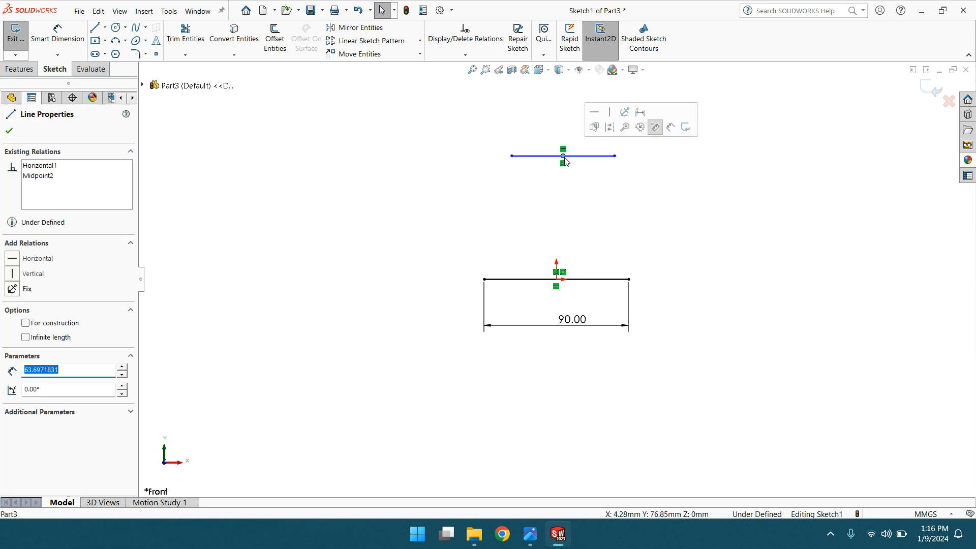
left_click(557, 279)
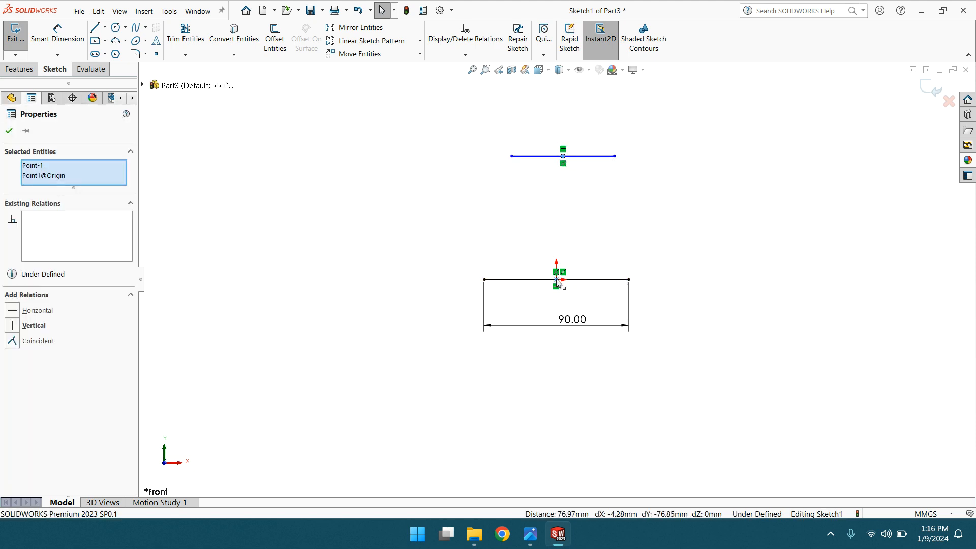
left_click(13, 326)
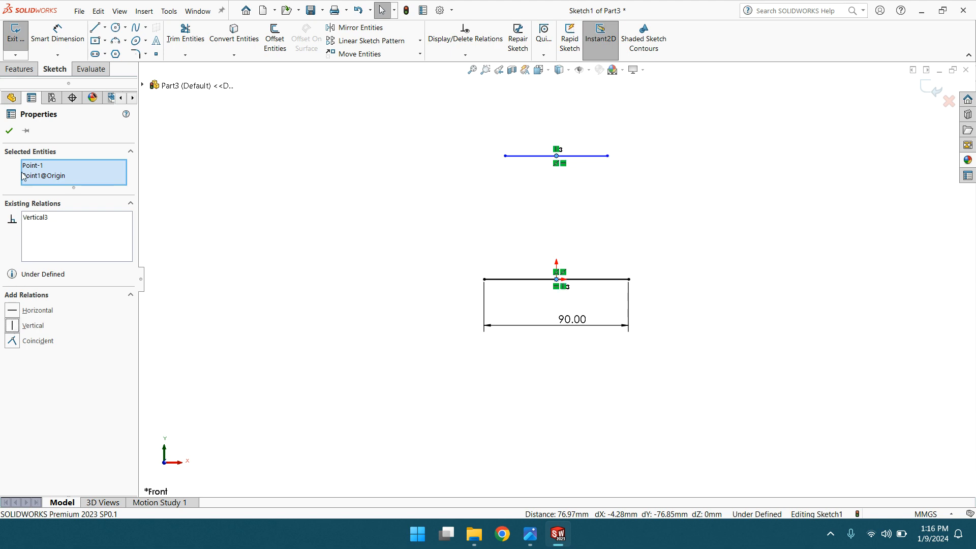
left_click(9, 132)
Check the height in the reference drawing and dimension the vertical distance between the two lines' endpoints as 42+8 mm.
left_click(57, 31)
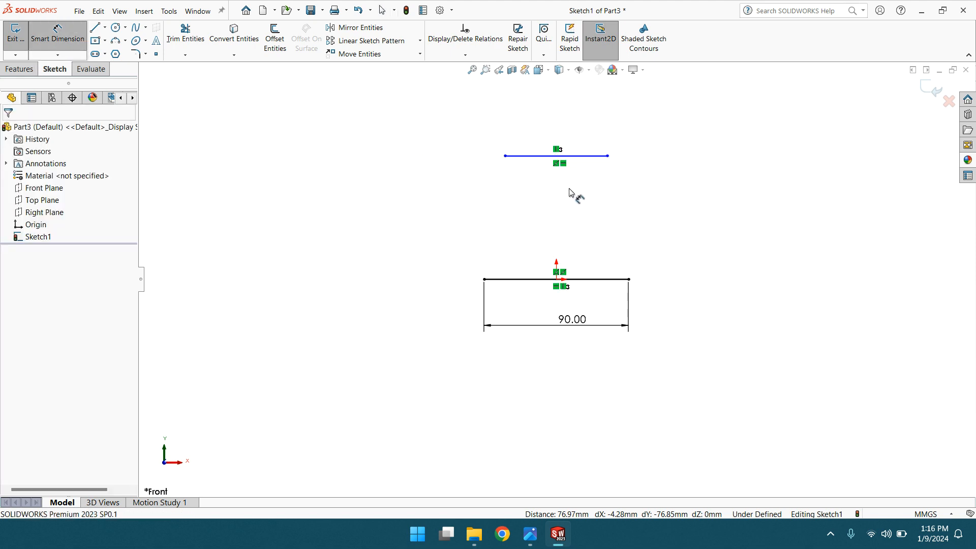
left_click(608, 156)
left_click(629, 279)
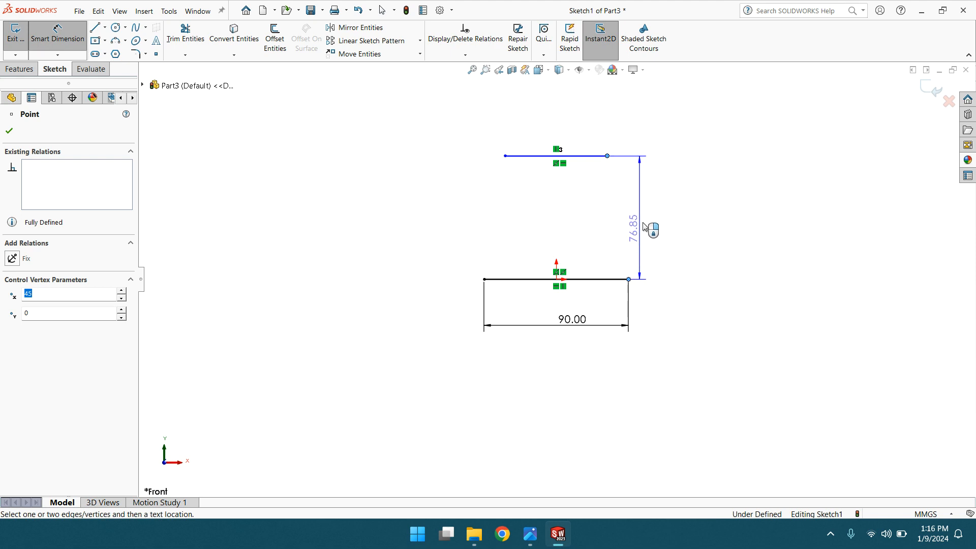
left_click(667, 219)
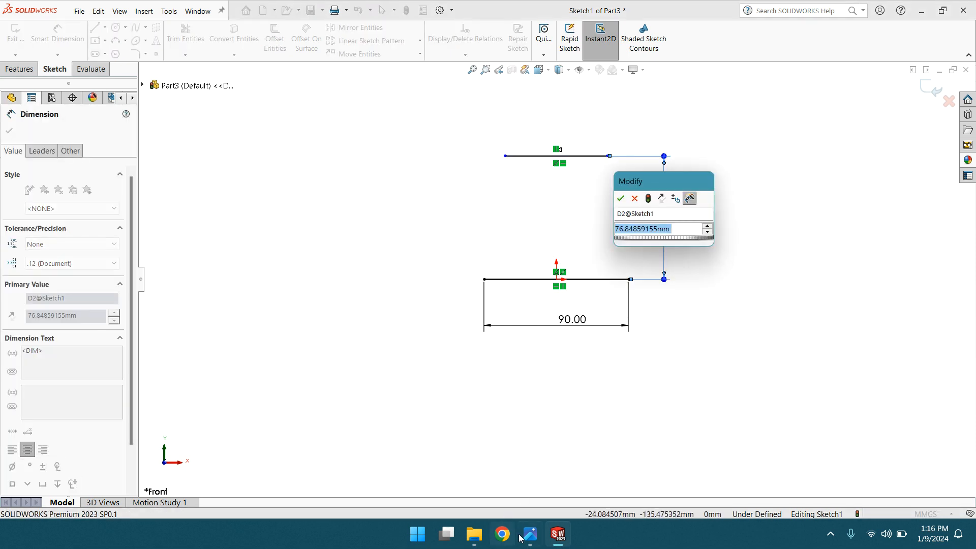
left_click(531, 536)
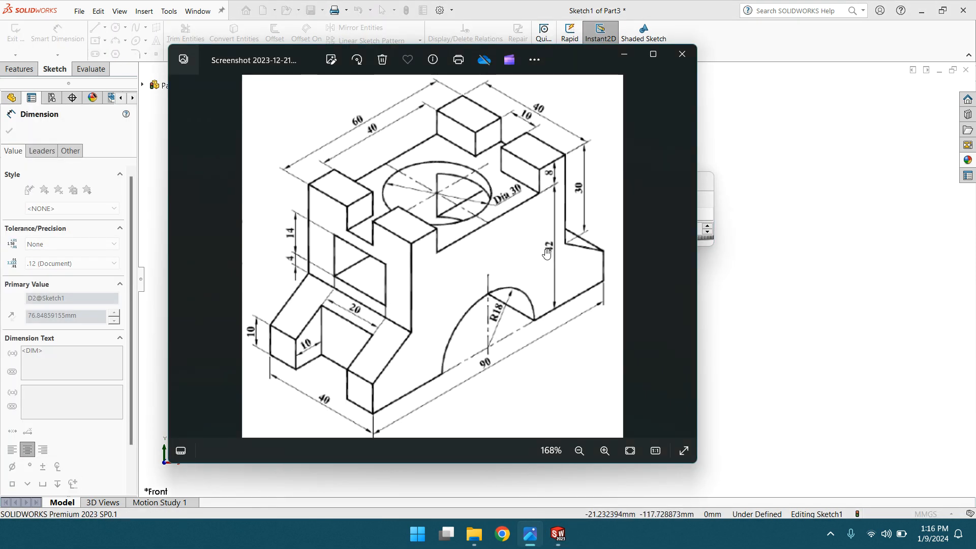
left_click(624, 55)
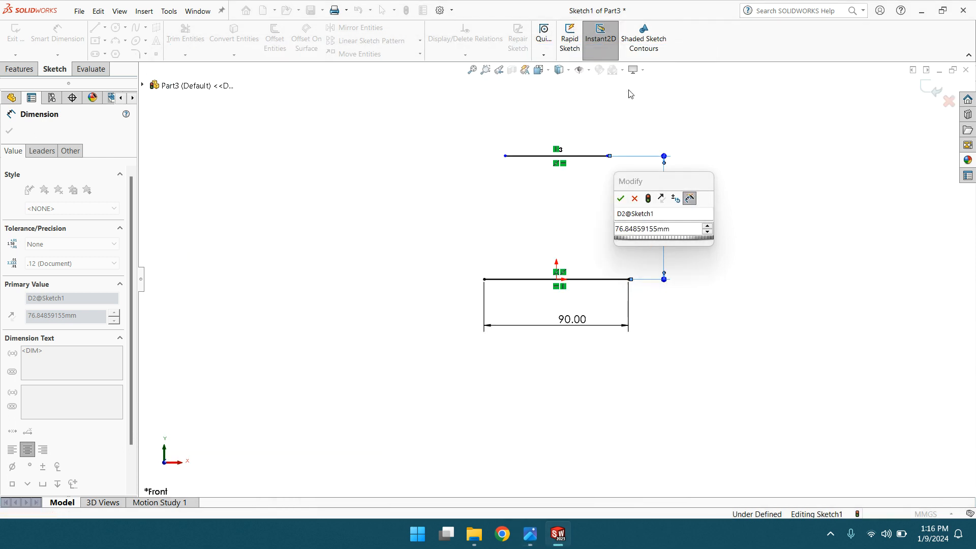
left_click(670, 233)
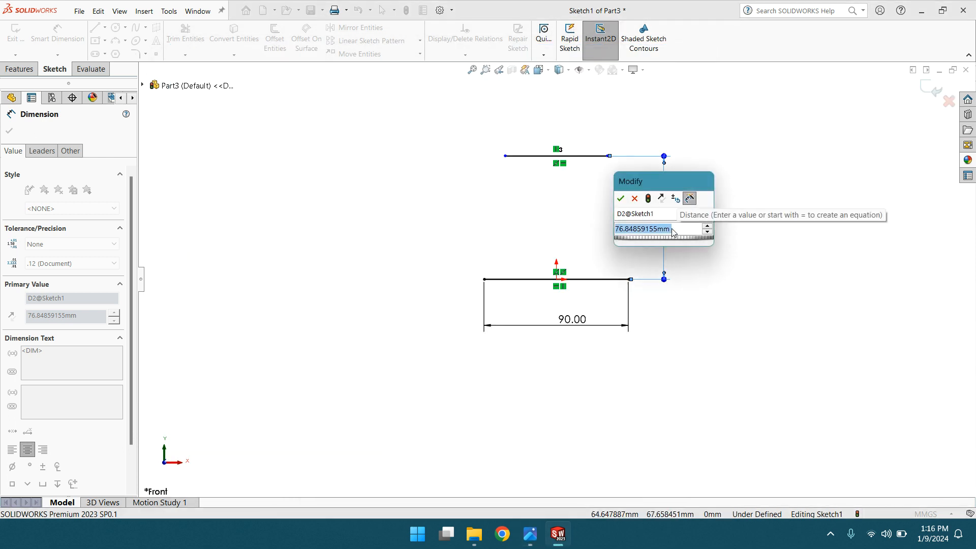
type("48")
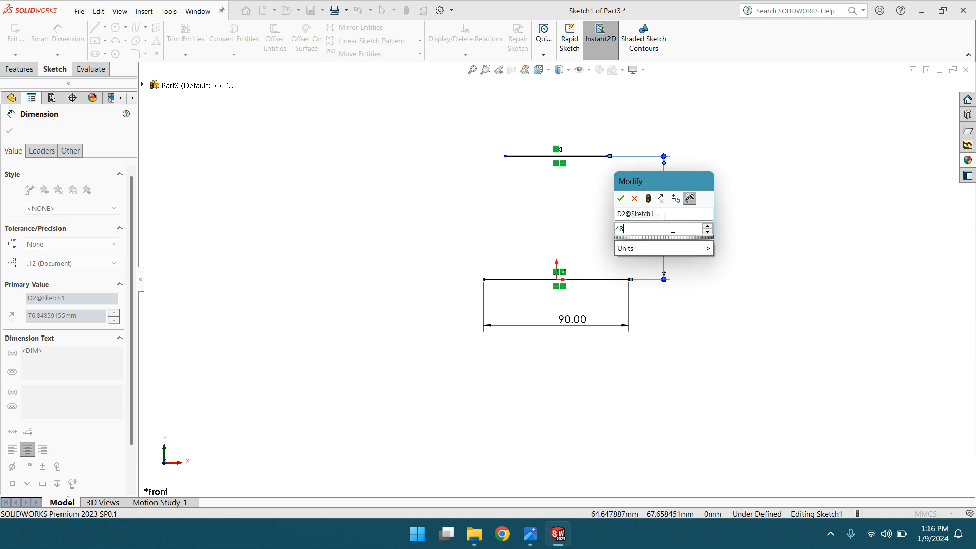
type("+")
key("BackSpace")
key("BackSpace")
type("2+8")
key("Return")
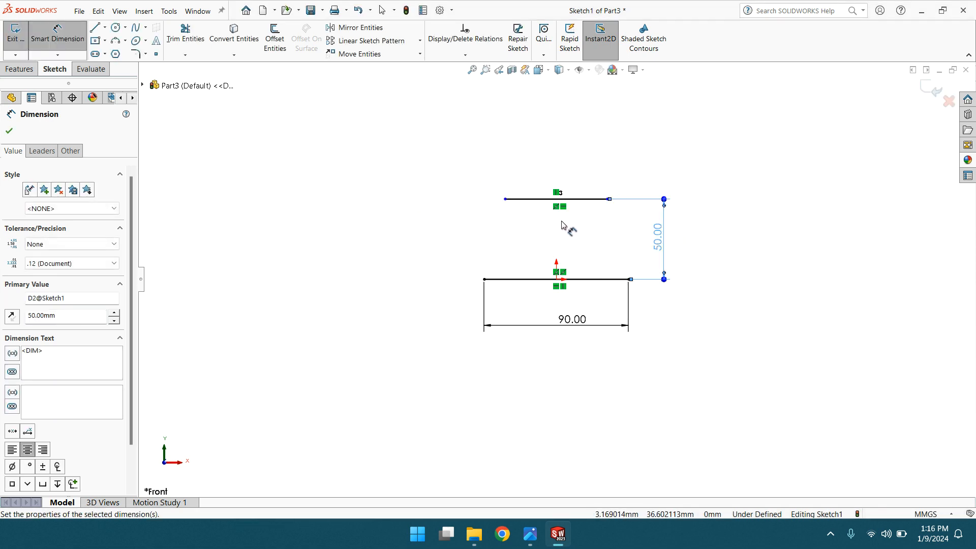
scroll(562, 223, "up", 1)
scroll(571, 236, "down", 4)
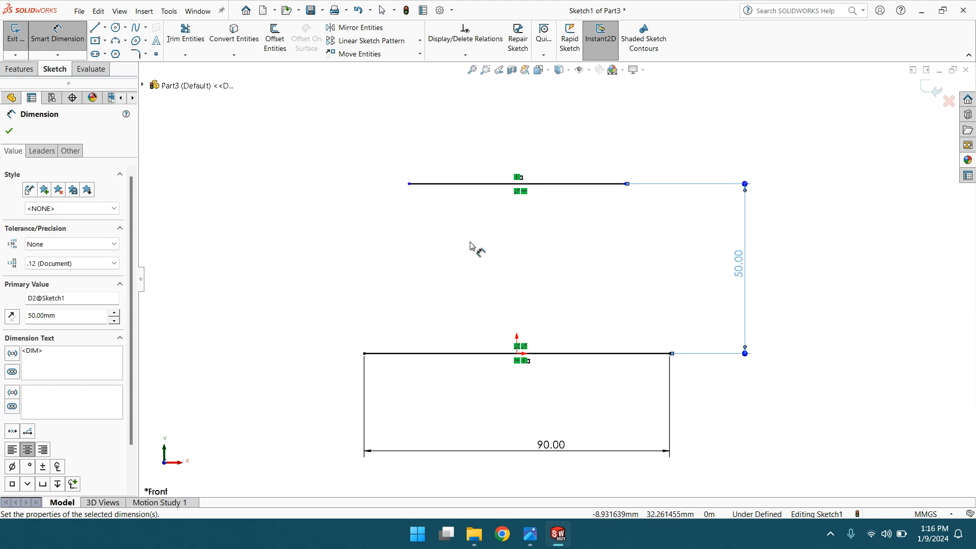
left_click(9, 131)
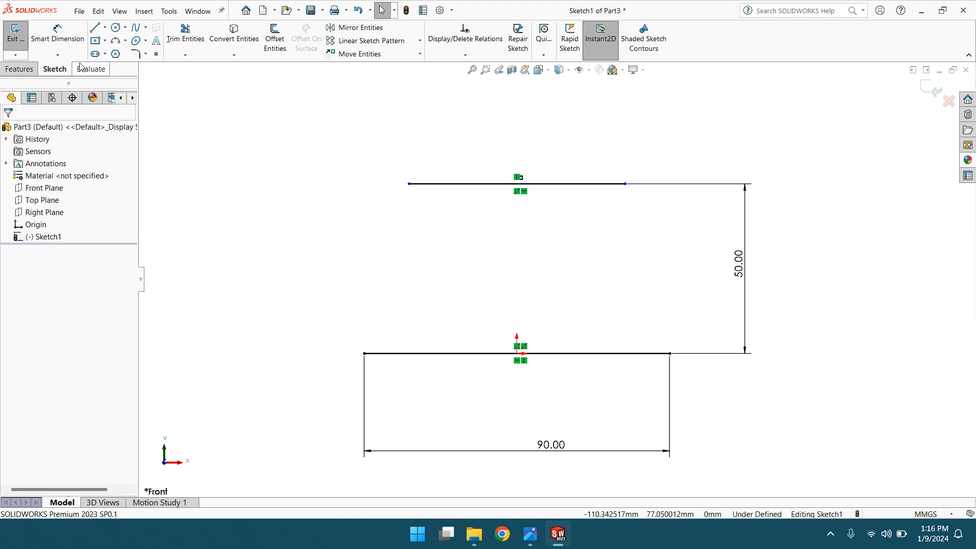
Draw a vertical centerline about 64 mm long from the origin up past the upper horizontal line.
left_click(125, 28)
left_click(105, 40)
left_click(105, 28)
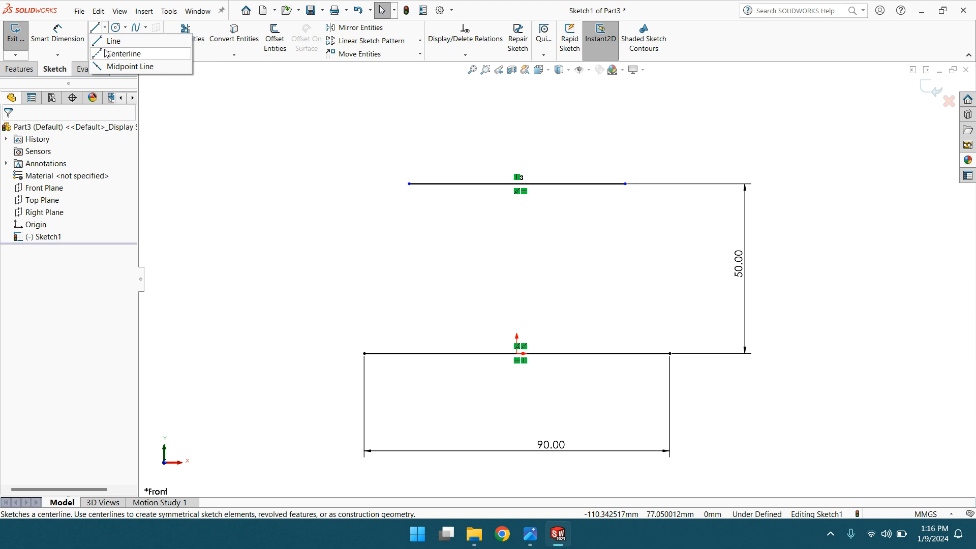
left_click(107, 53)
left_click(517, 354)
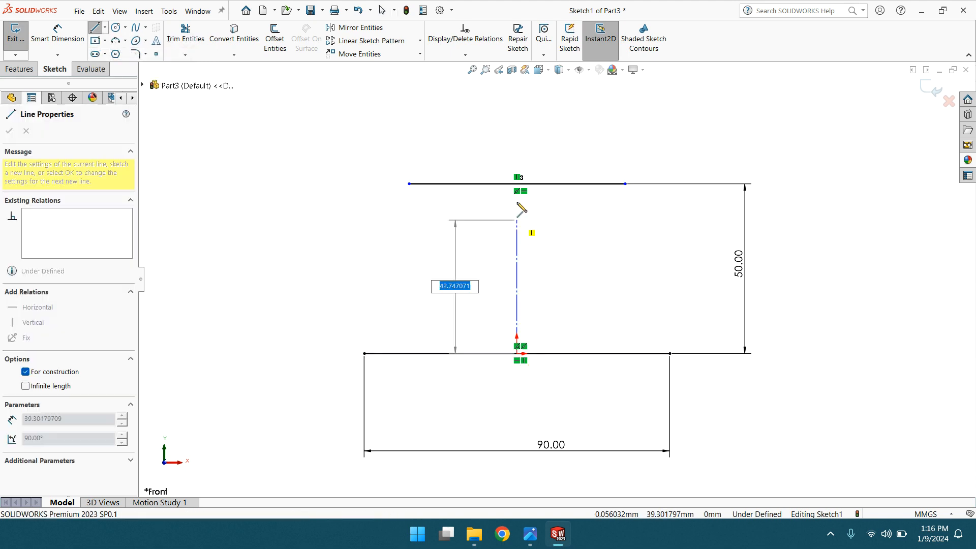
left_click(517, 135)
right_click(518, 140)
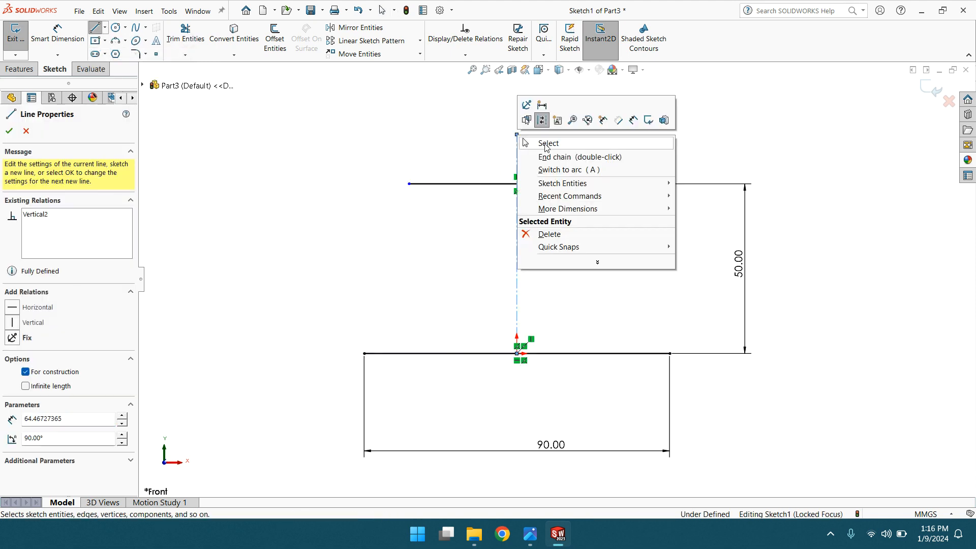
left_click(610, 137)
scroll(532, 288, "up", 1)
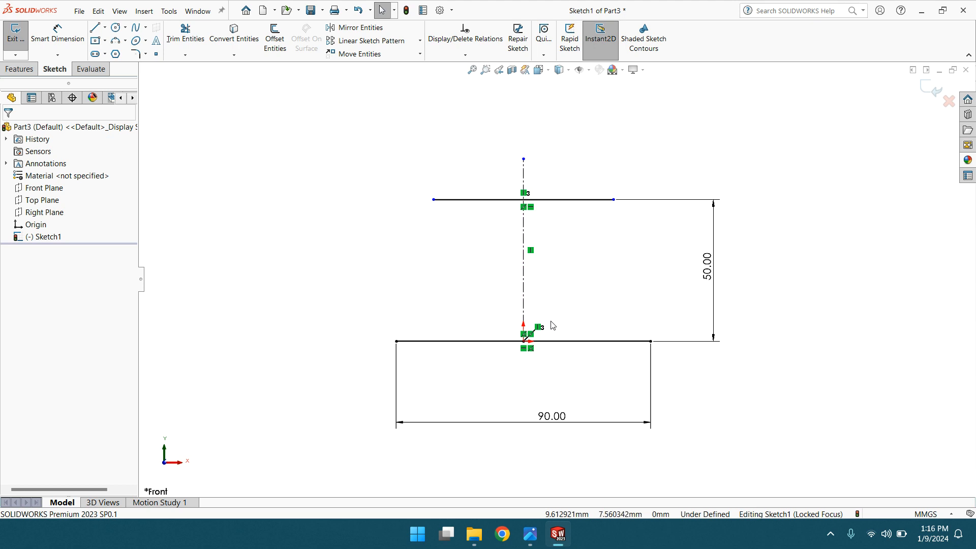
Check the side height in the reference drawing and draw a 30 mm vertical line down from the upper line's left endpoint.
left_click(530, 534)
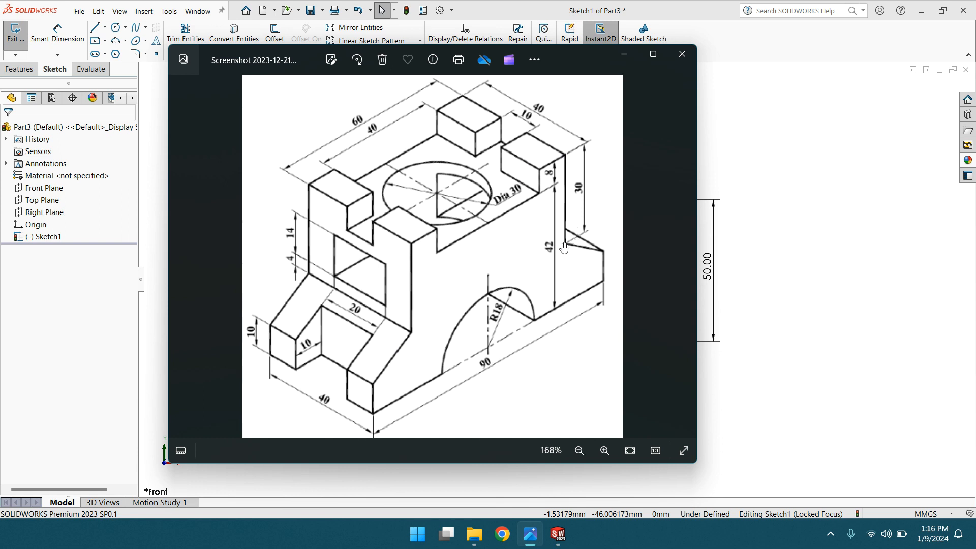
left_click(624, 53)
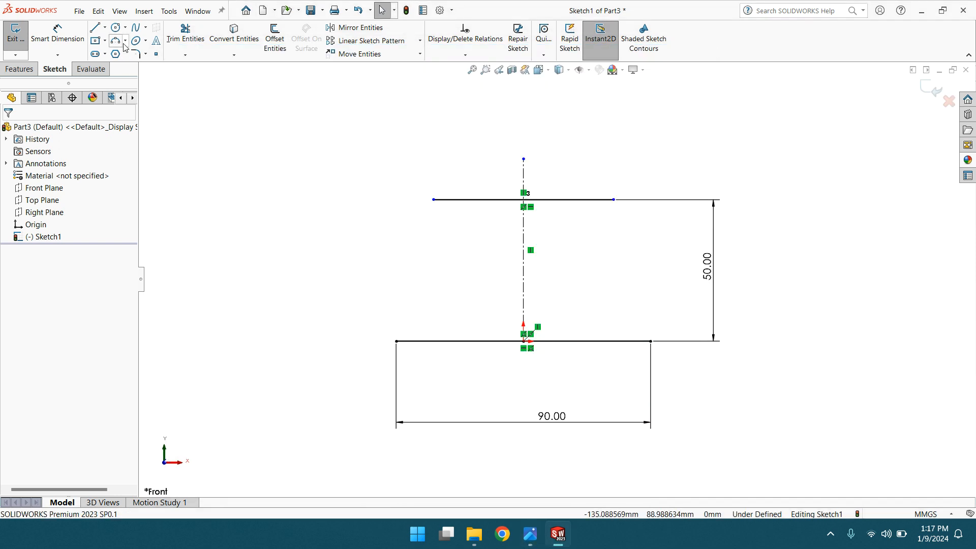
left_click(95, 27)
left_click(433, 199)
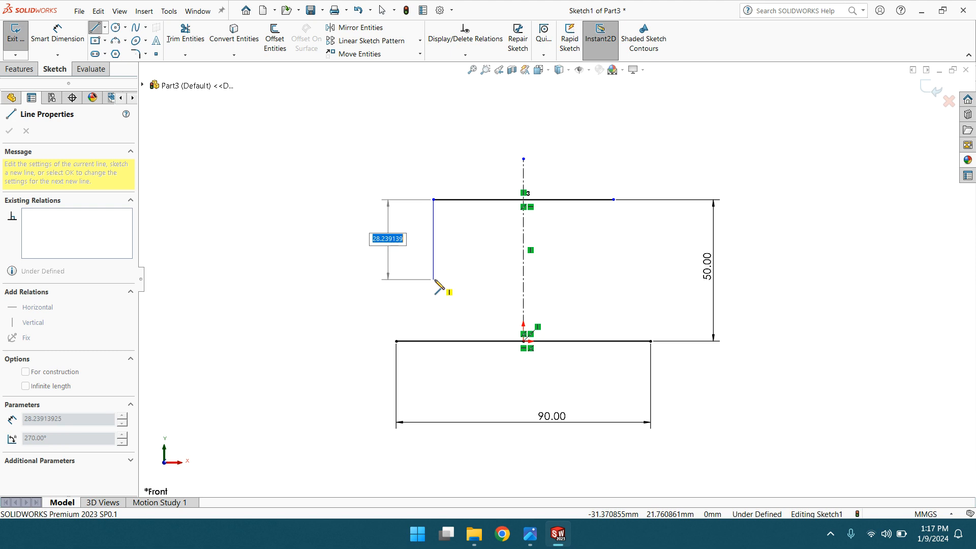
type("30")
key("Return")
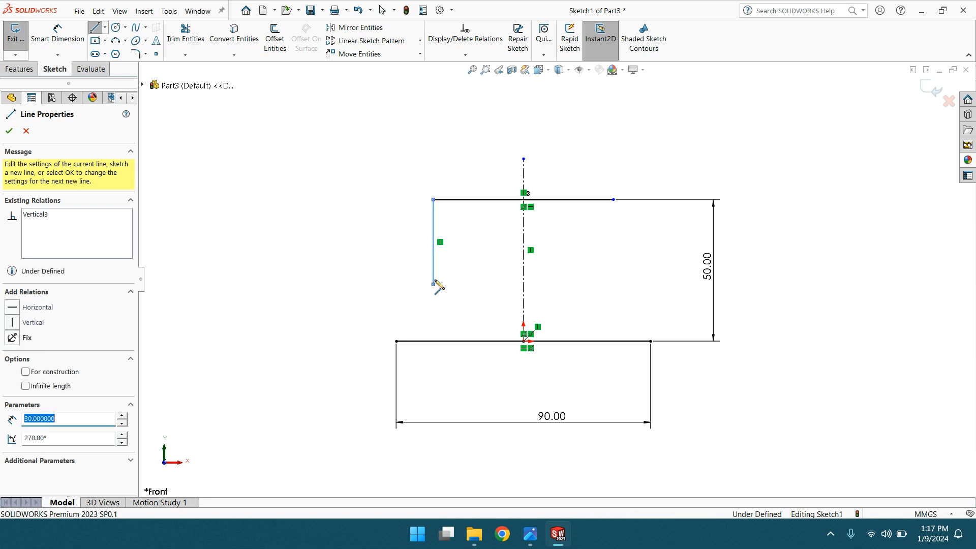
right_click(436, 285)
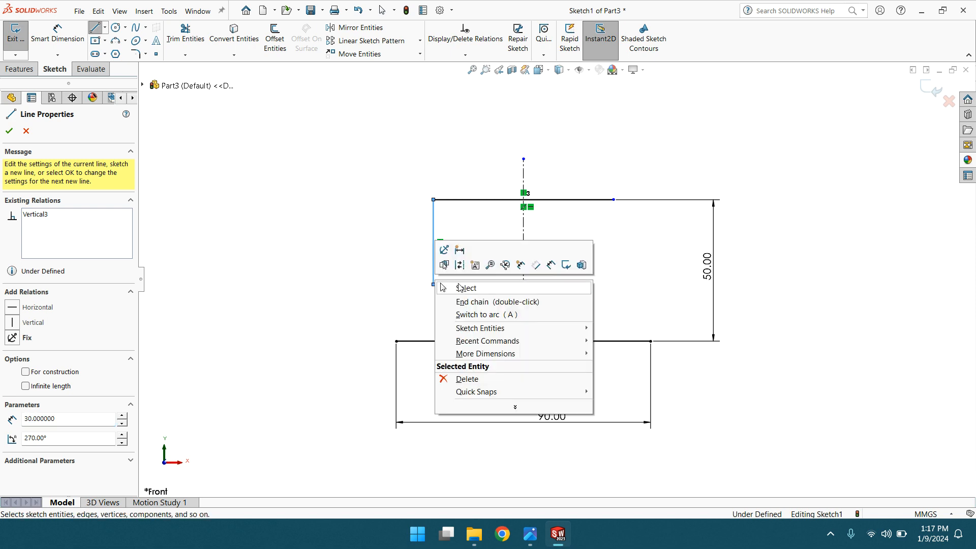
left_click(457, 286)
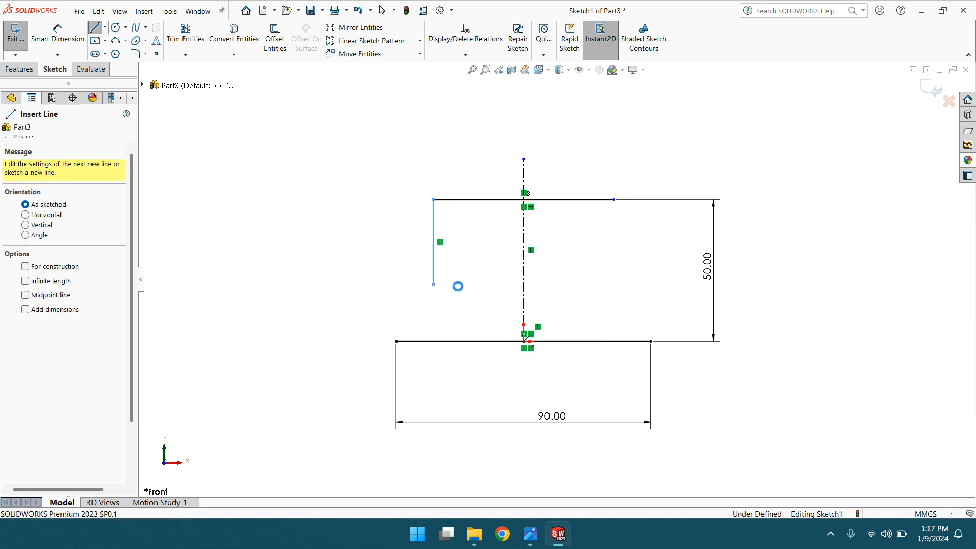
Draw a 10 mm vertical line up from the base line's left endpoint and join it to the 30 mm line's lower end with a sloped line.
left_click(99, 31)
left_click(397, 341)
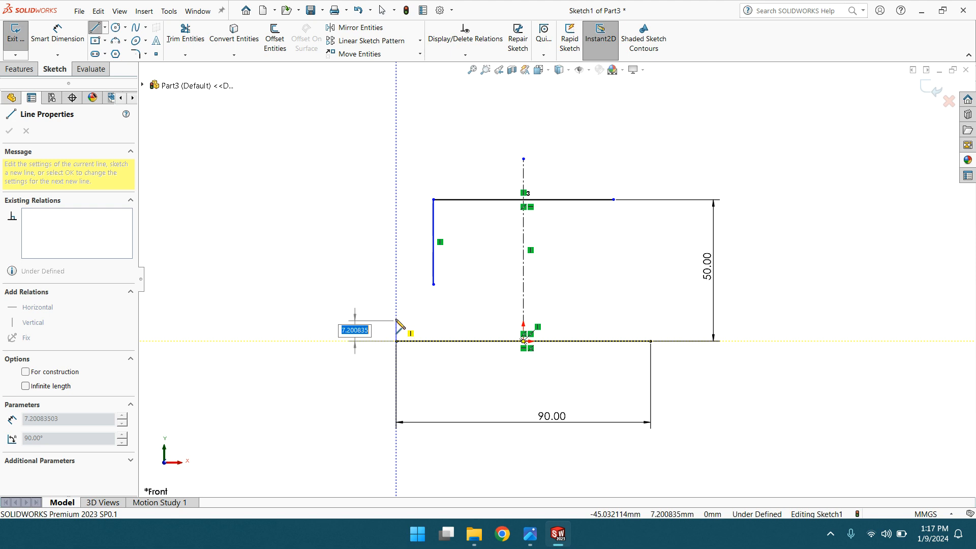
type("10")
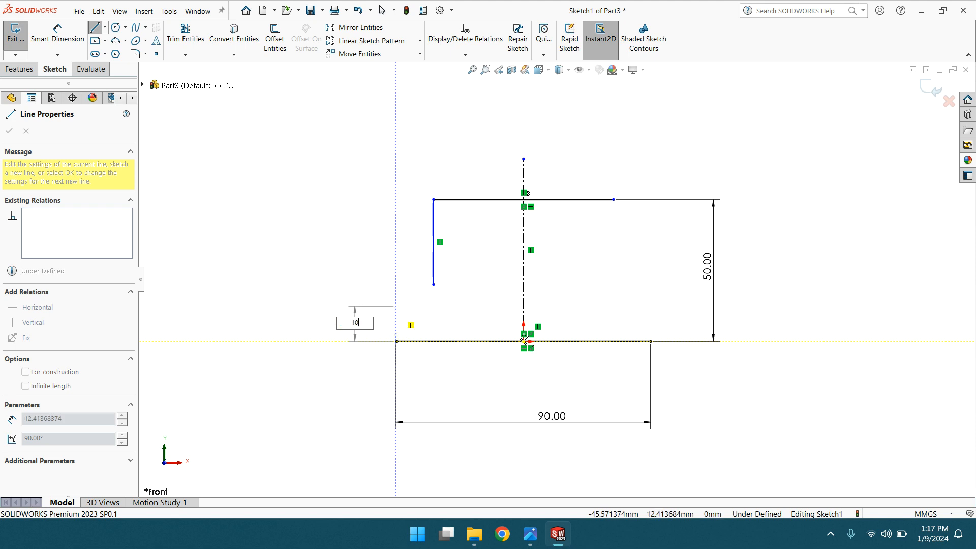
key("Return")
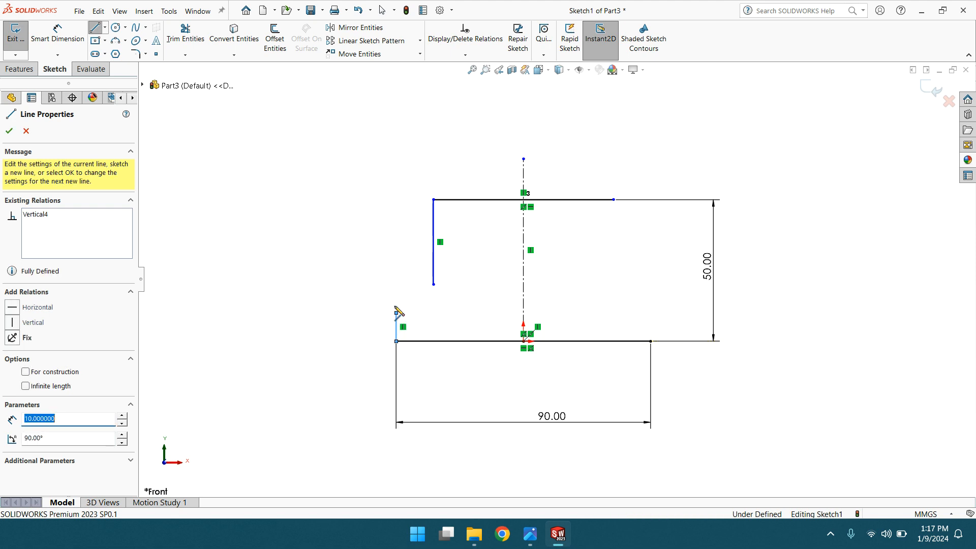
left_click(434, 286)
right_click(435, 286)
left_click(459, 292)
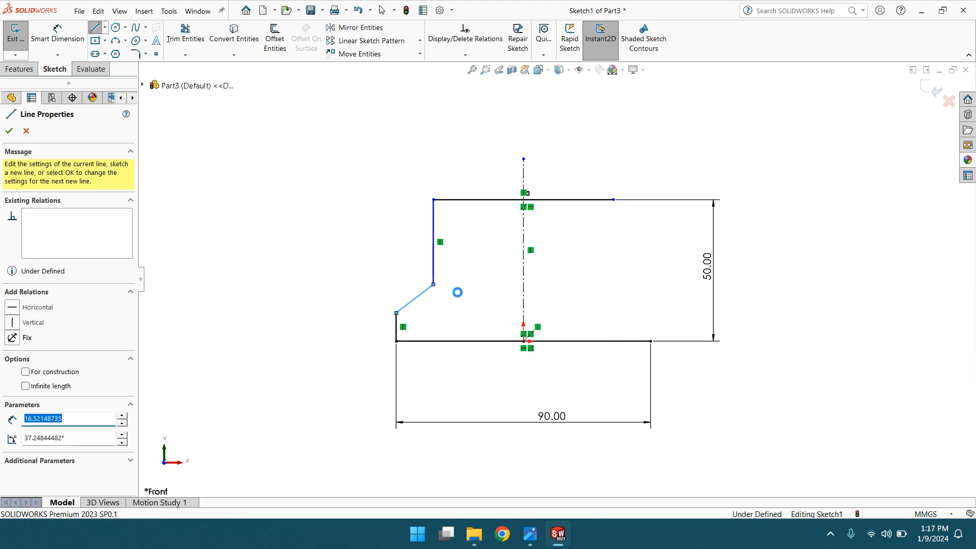
scroll(567, 294, "up", 2)
scroll(567, 294, "down", 3)
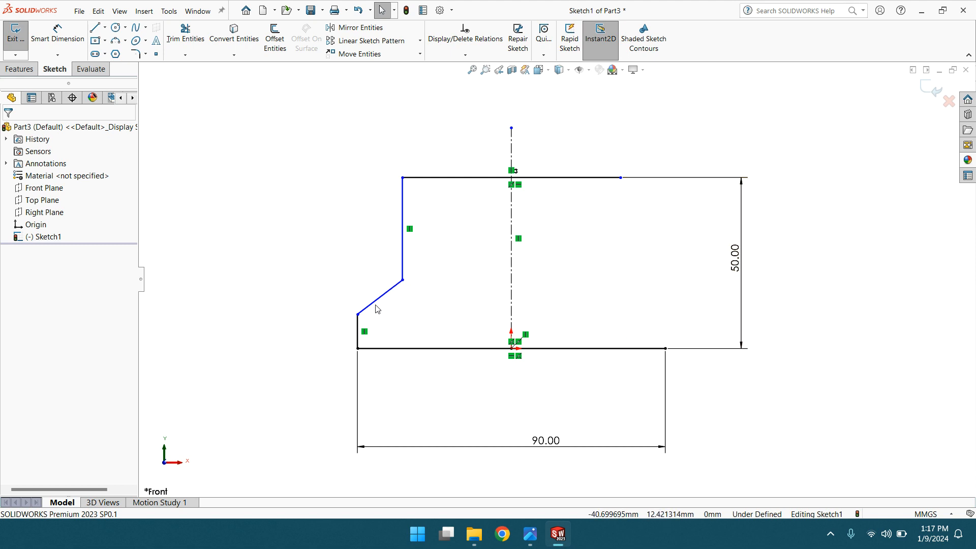
Mirror the two vertical lines and the sloped line about the vertical centerline to close the profile.
left_click(349, 33)
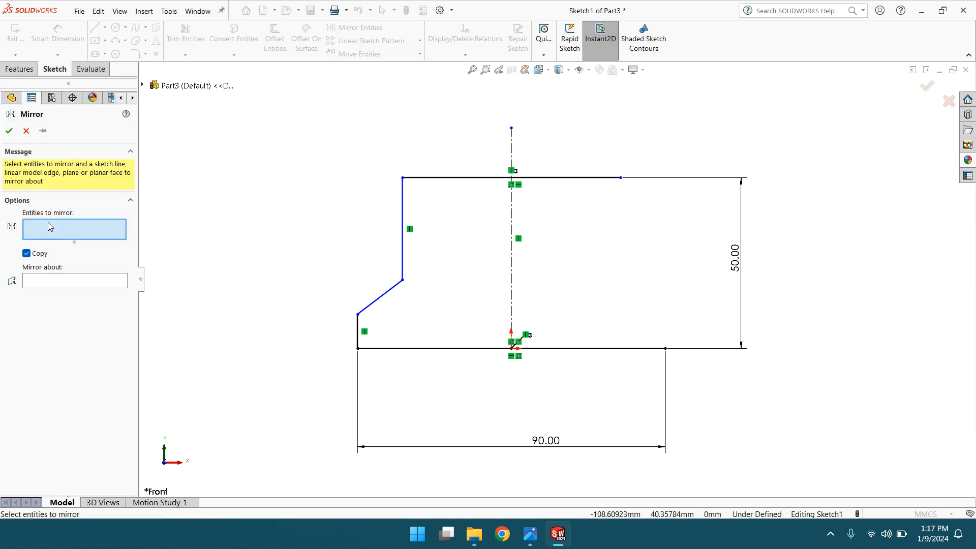
left_click(403, 215)
left_click(389, 292)
left_click(359, 331)
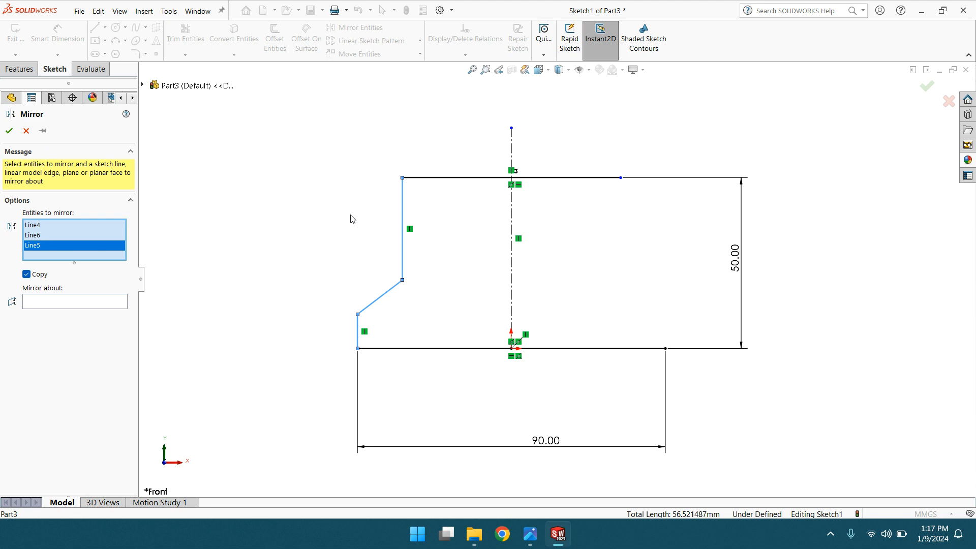
left_click(49, 306)
left_click(512, 232)
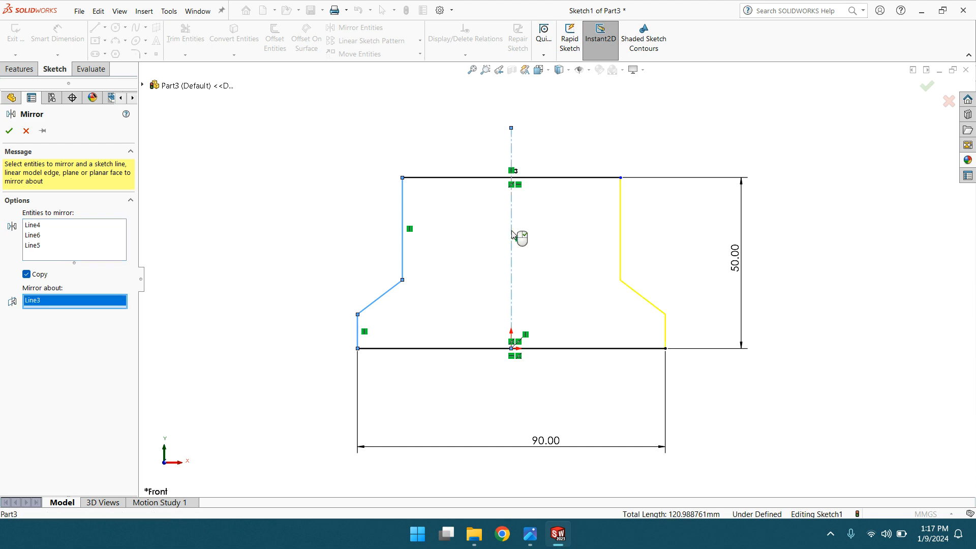
left_click(9, 131)
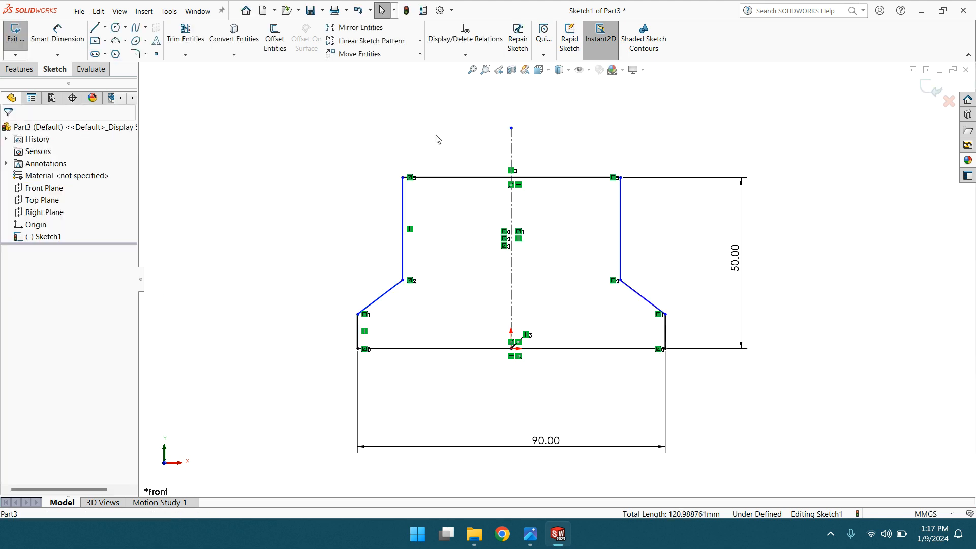
key("z")
scroll(567, 260, "down", 2)
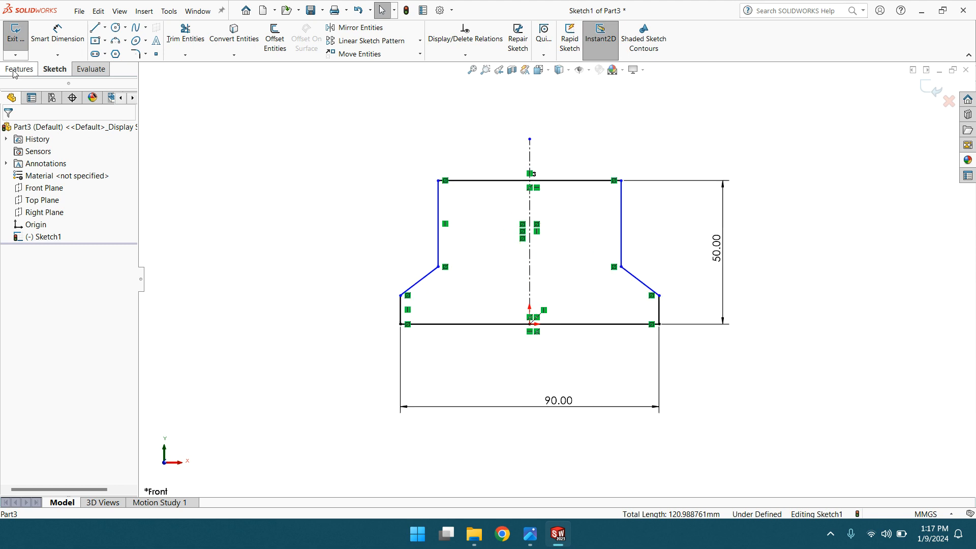
Check the block's width in the reference drawing and extrude the profile 40 mm with the Mid Plane end condition.
left_click(15, 71)
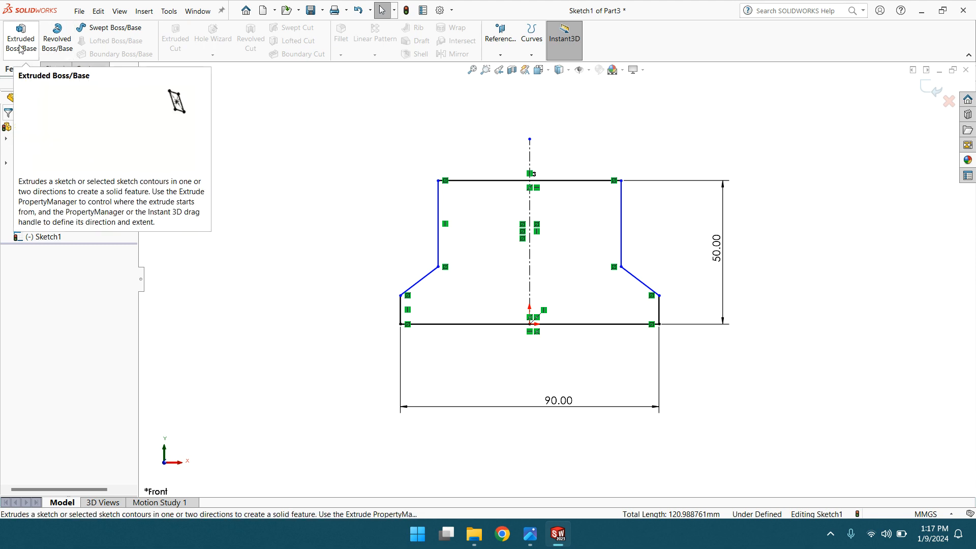
left_click(19, 48)
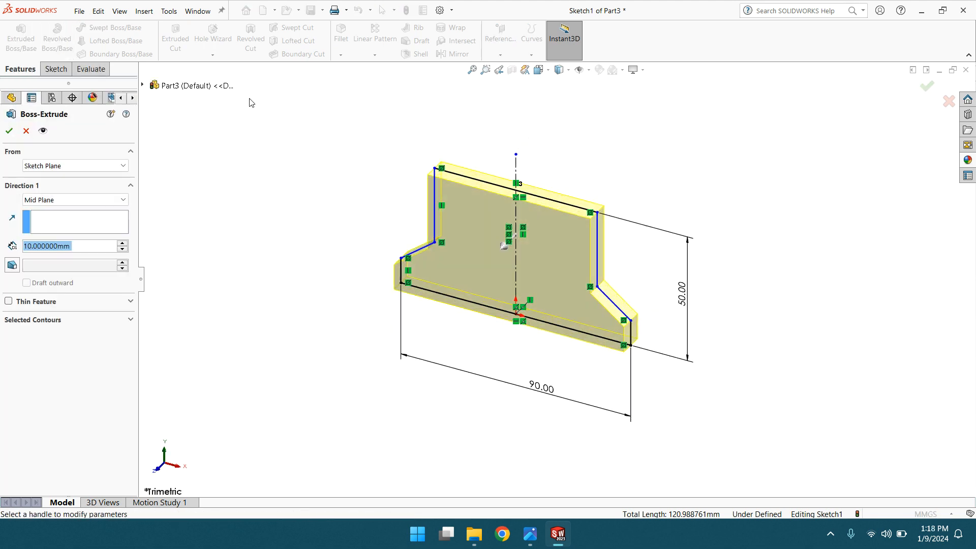
left_click(60, 201)
left_click(47, 211)
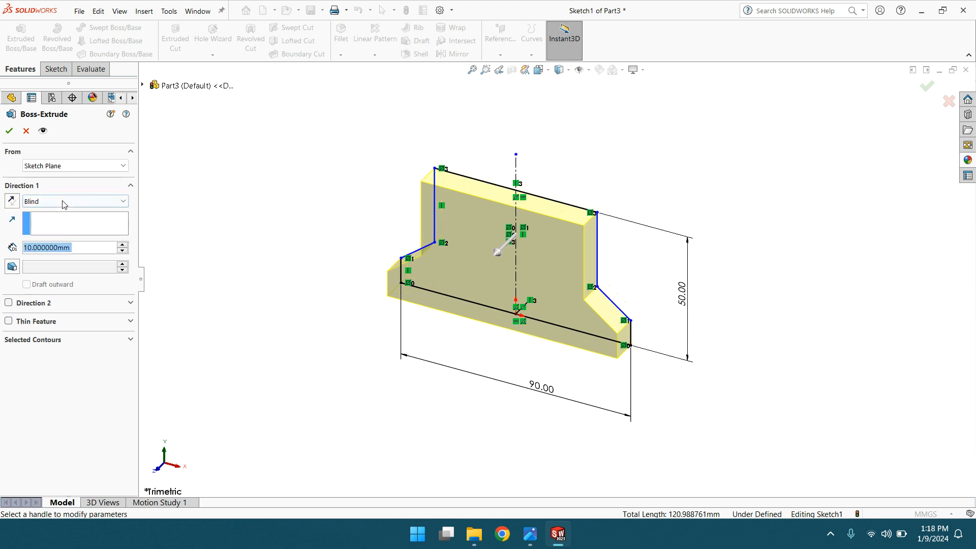
left_click(62, 201)
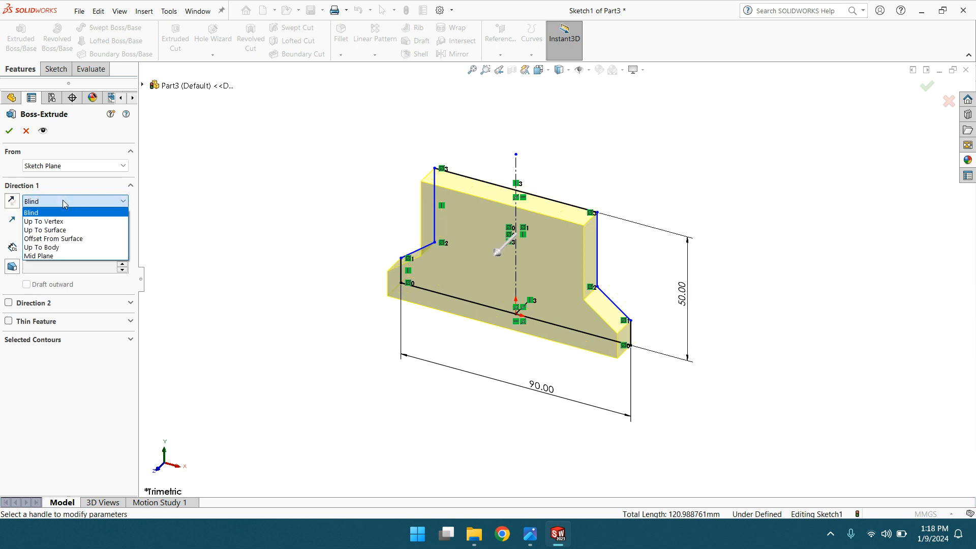
left_click(58, 254)
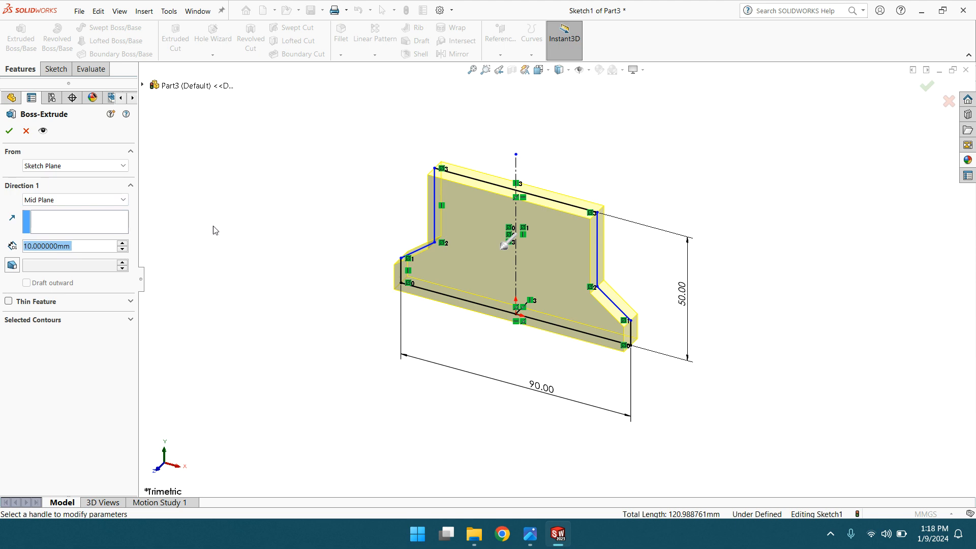
left_click(528, 540)
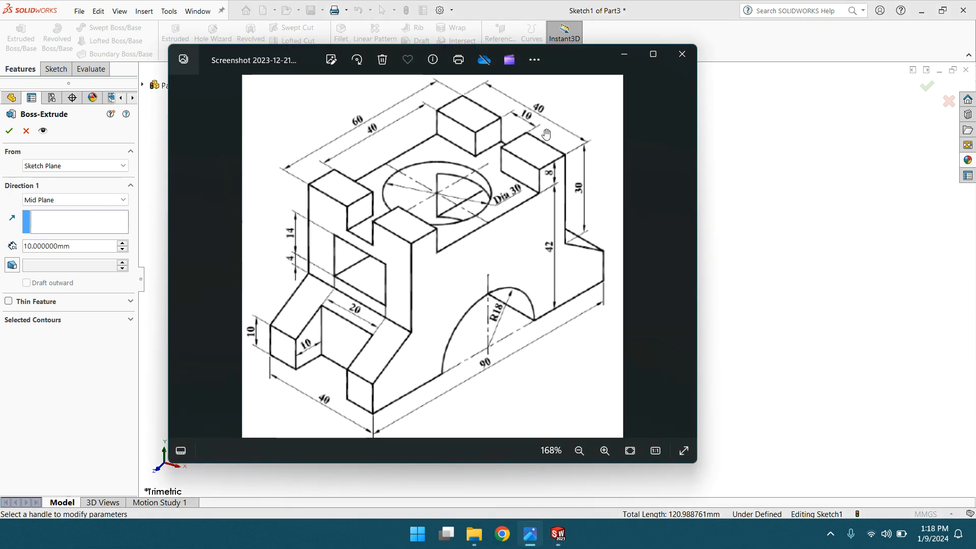
left_click(620, 51)
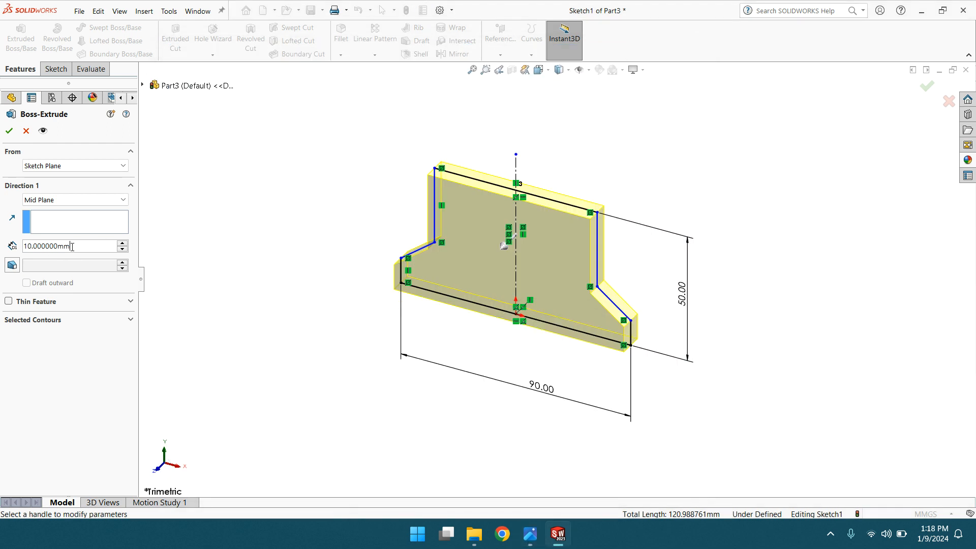
left_click_drag(71, 246, 2, 249)
type("40")
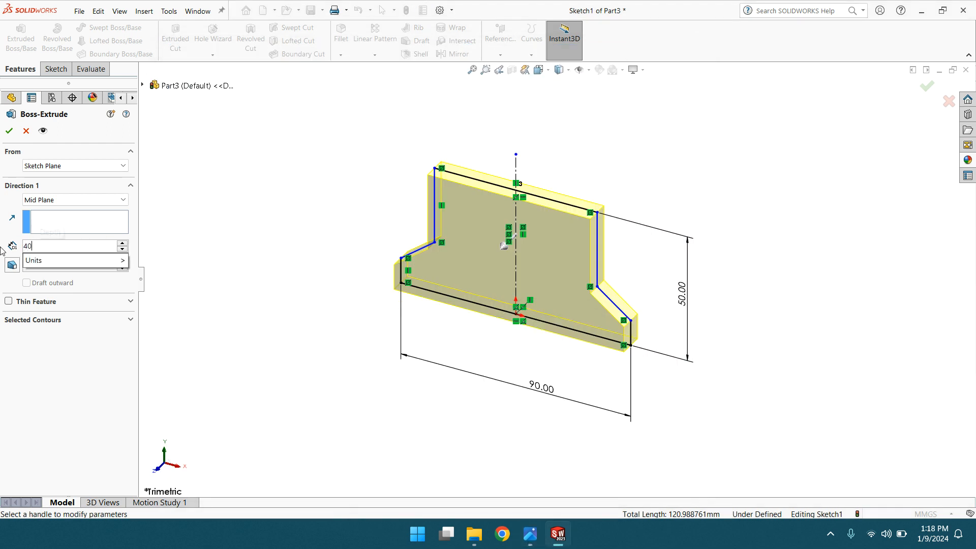
key("Return")
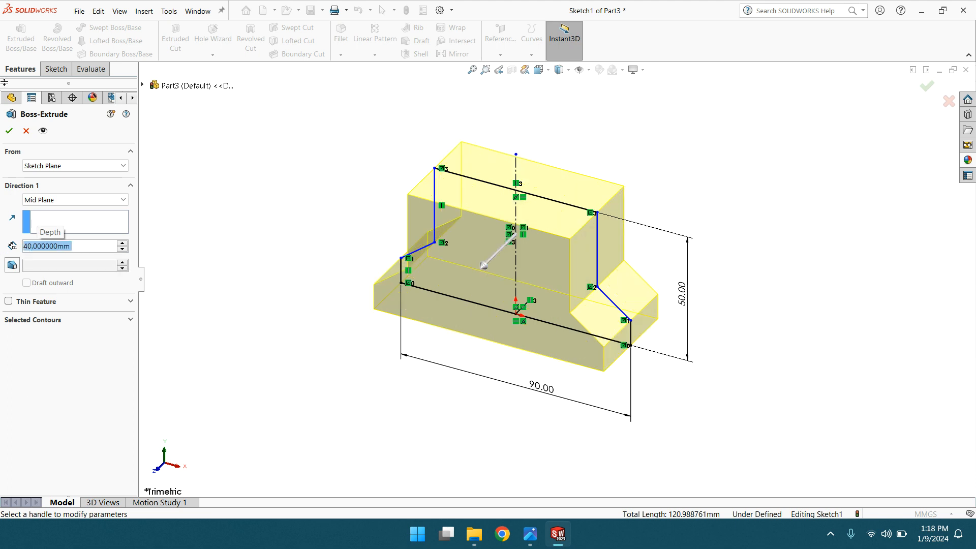
left_click(9, 131)
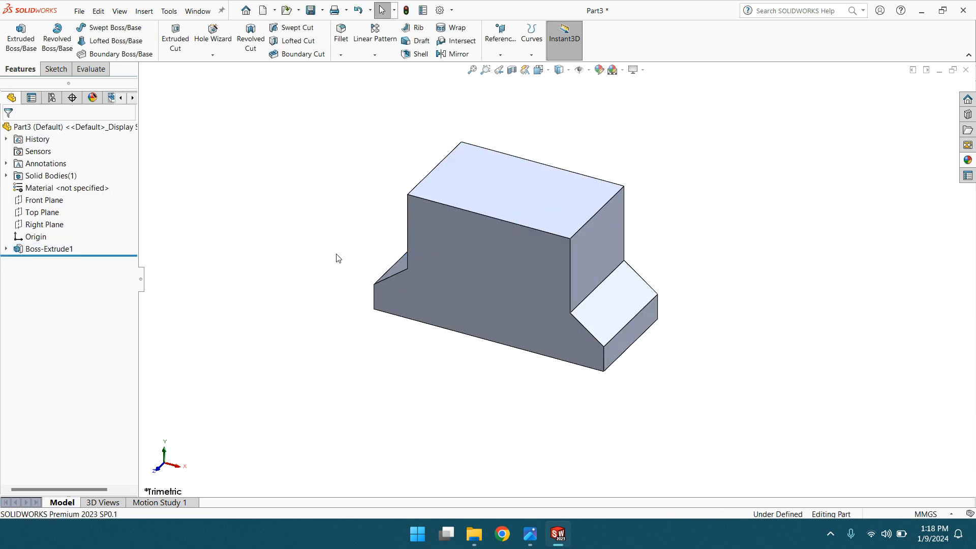
Check the arch radius in the reference drawing and sketch an 18 mm diameter circle on the block's front face, centered on the origin.
middle_click_drag(341, 259, 429, 310)
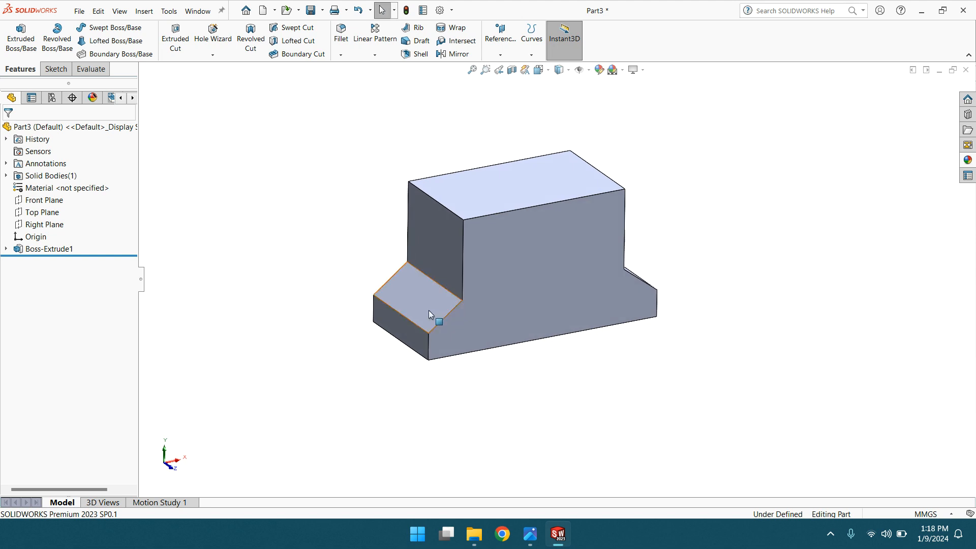
left_click(529, 533)
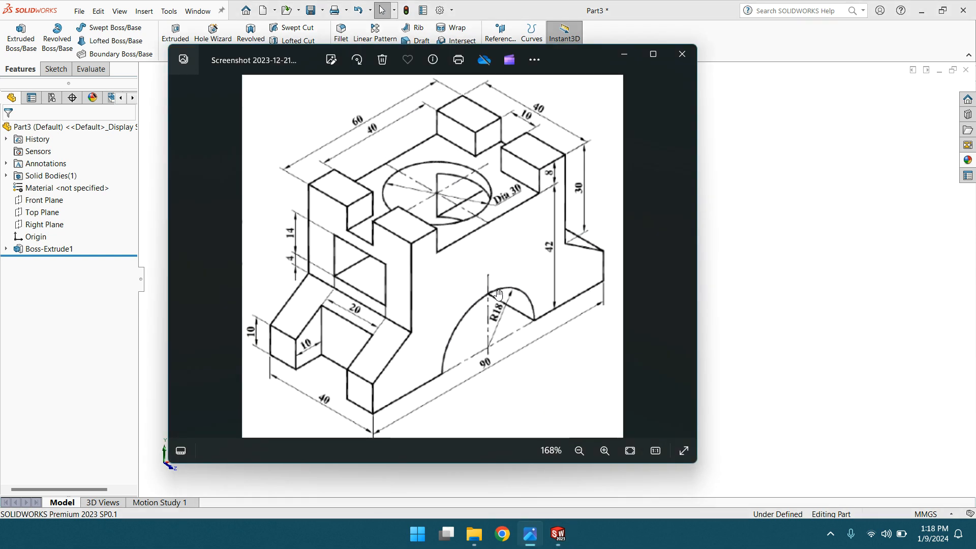
left_click(624, 55)
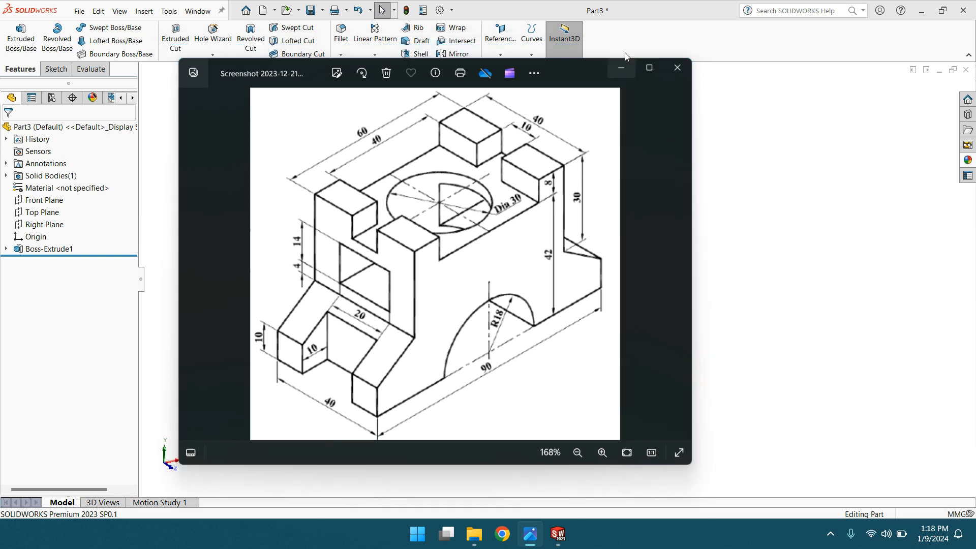
left_click(540, 268)
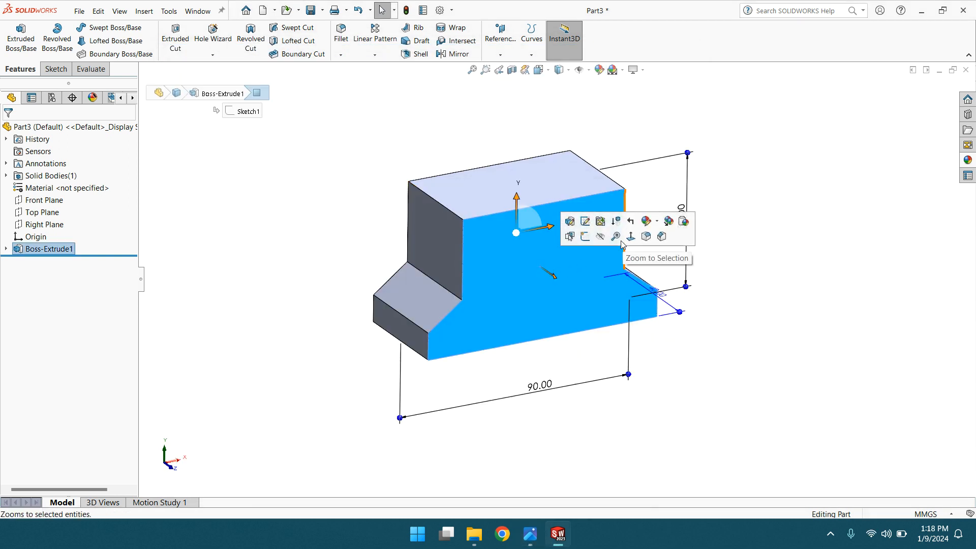
left_click(630, 238)
left_click(56, 68)
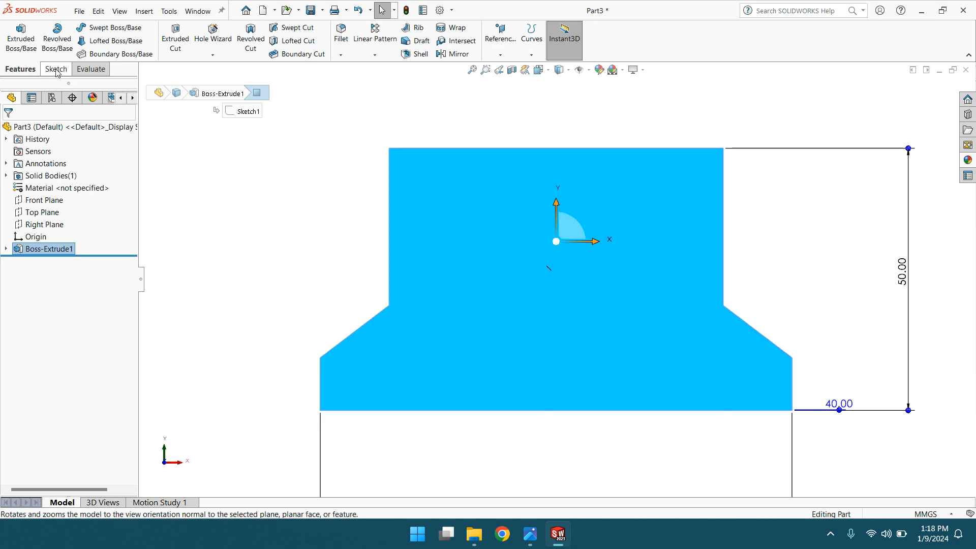
left_click(116, 27)
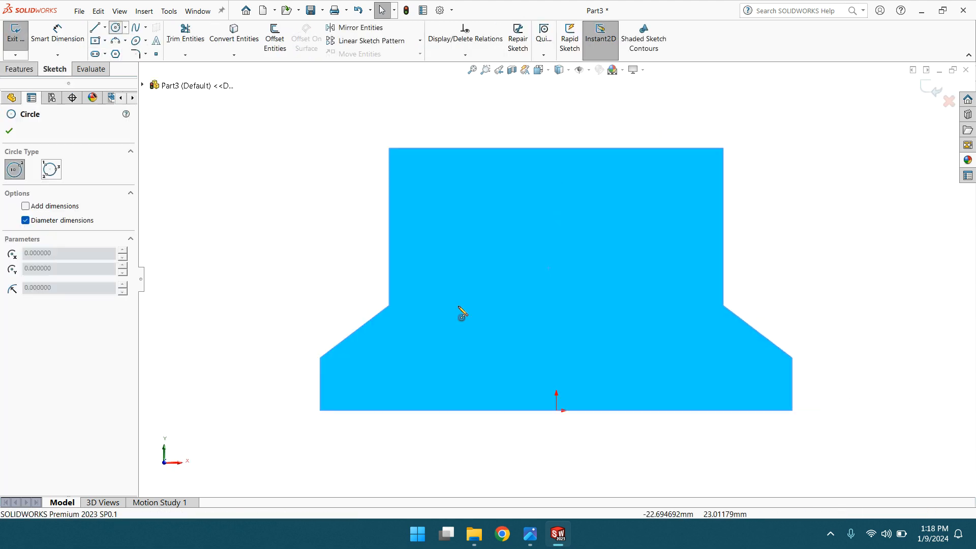
left_click(557, 410)
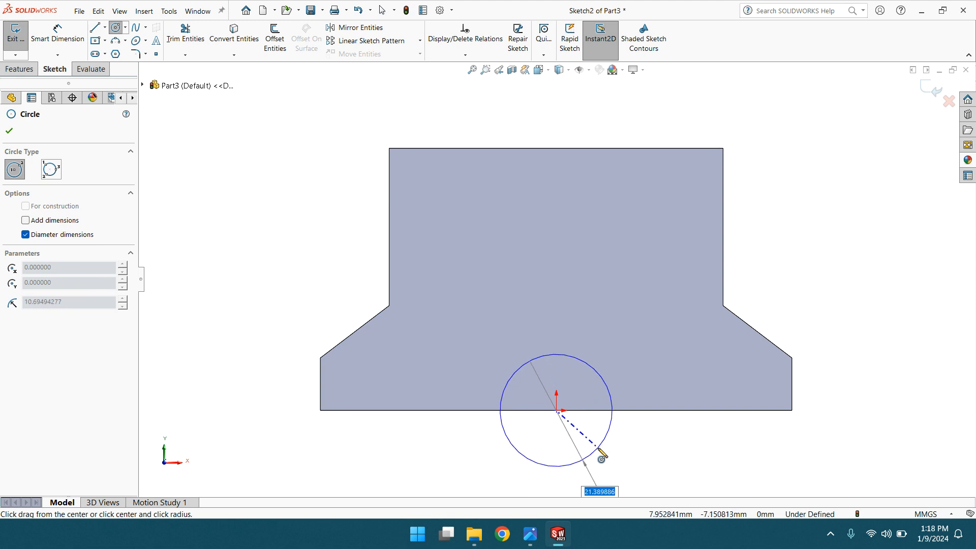
type("18")
key("Return")
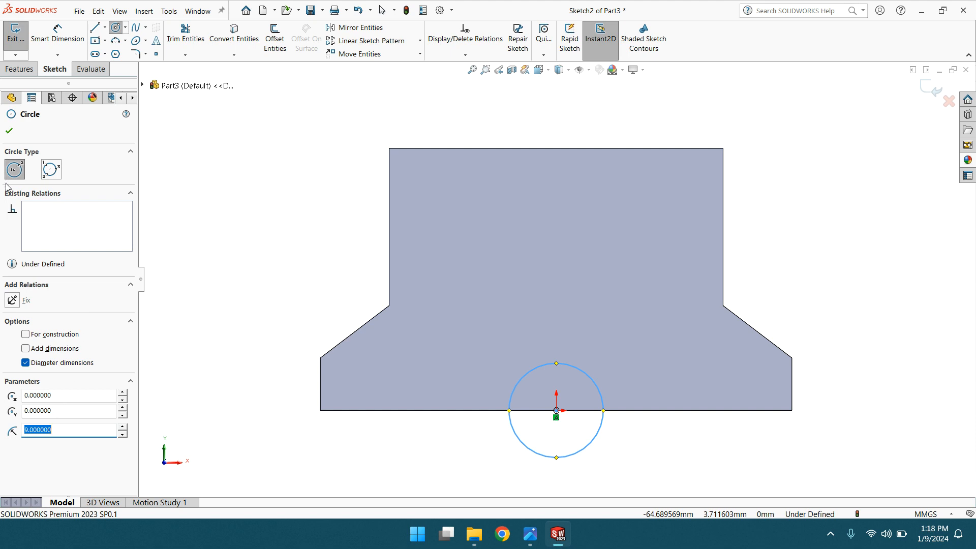
left_click(9, 131)
Dimension the arch circle's diameter as 36 mm.
left_click(51, 42)
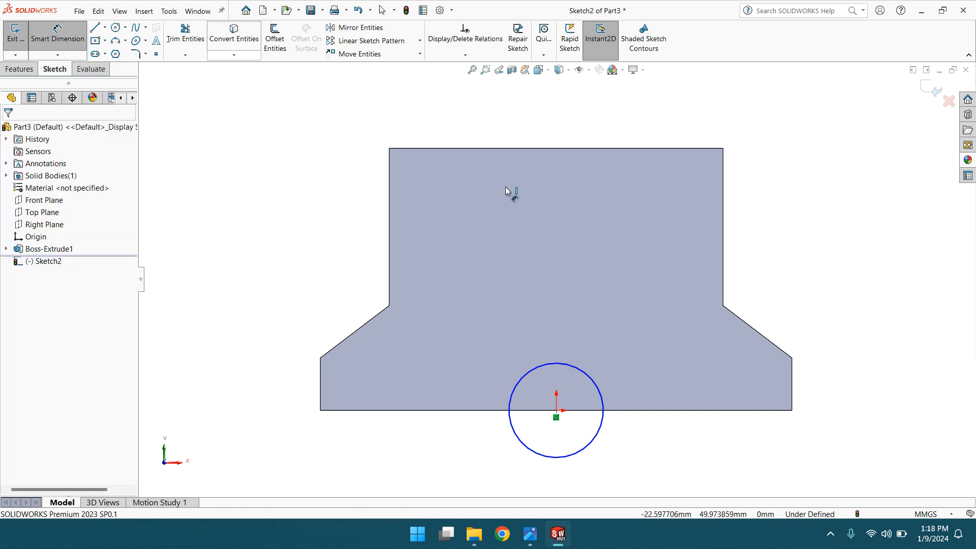
left_click(559, 365)
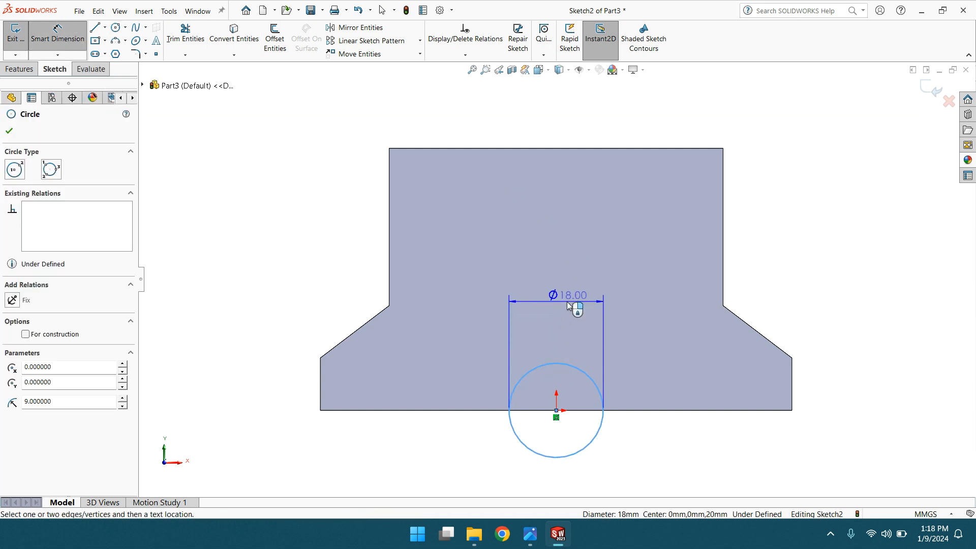
left_click(566, 298)
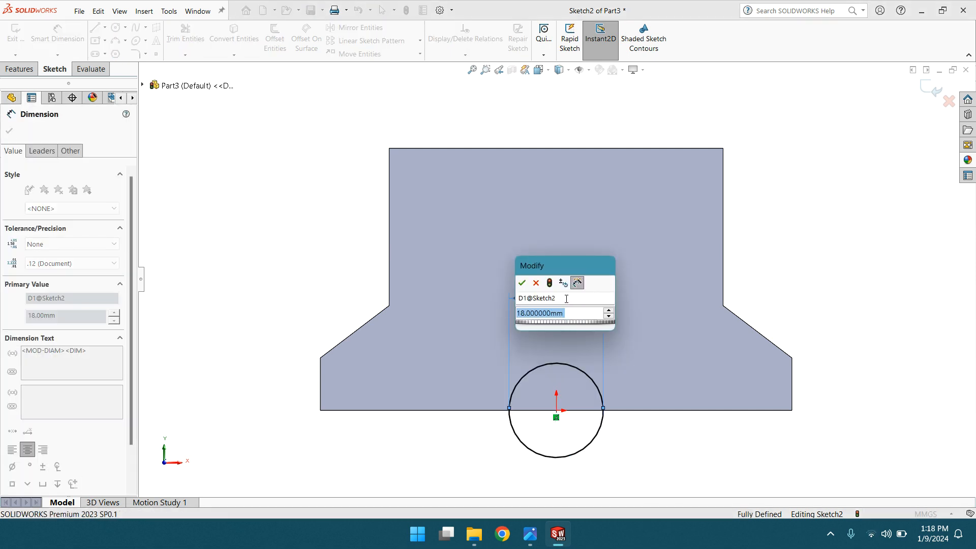
type("36")
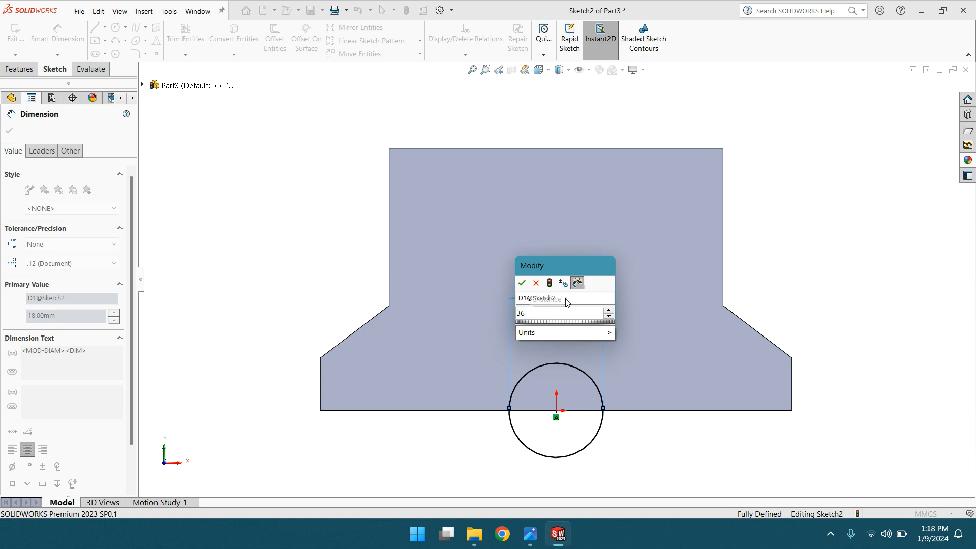
key("Return")
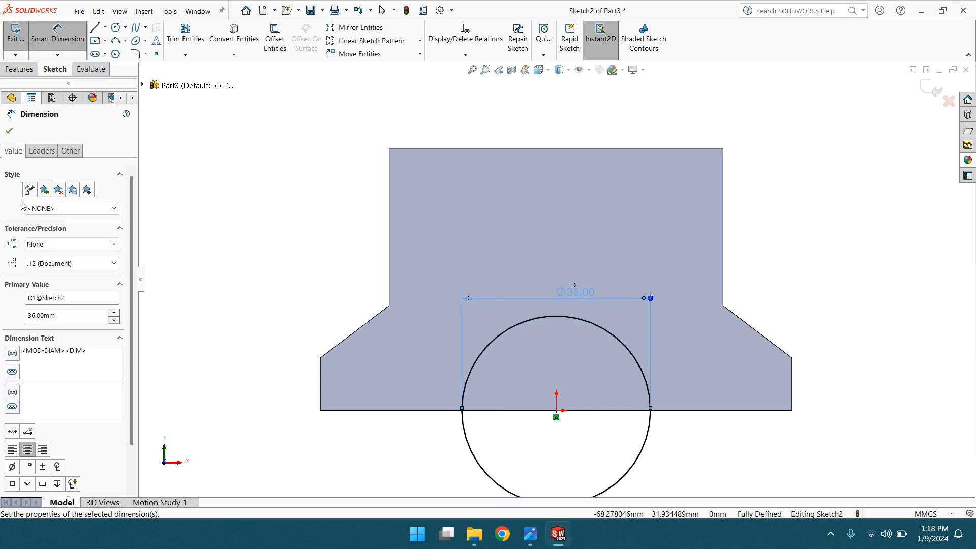
left_click(9, 131)
Cut the circle through the block with the Through All end condition to form the arch opening.
left_click(16, 69)
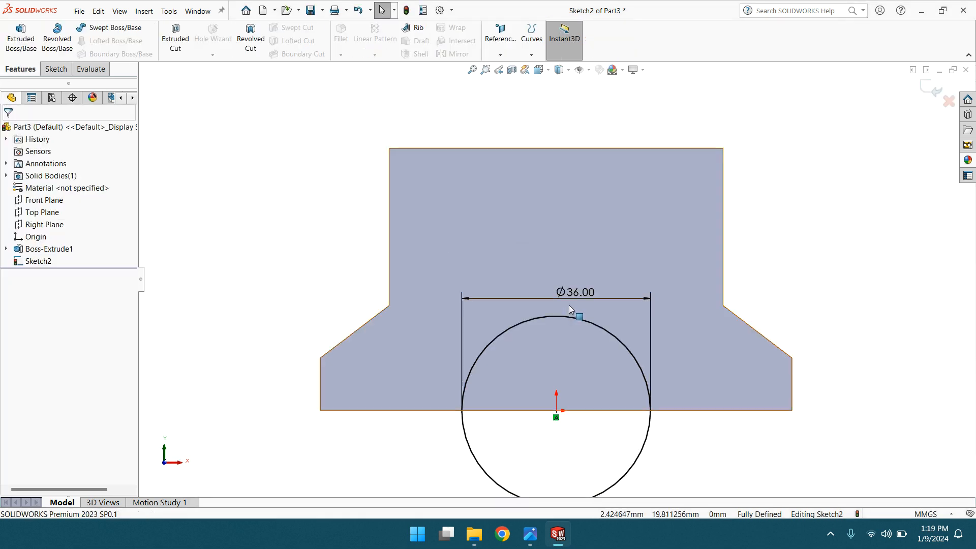
scroll(568, 300, "up", 3)
middle_click_drag(575, 298, 623, 341)
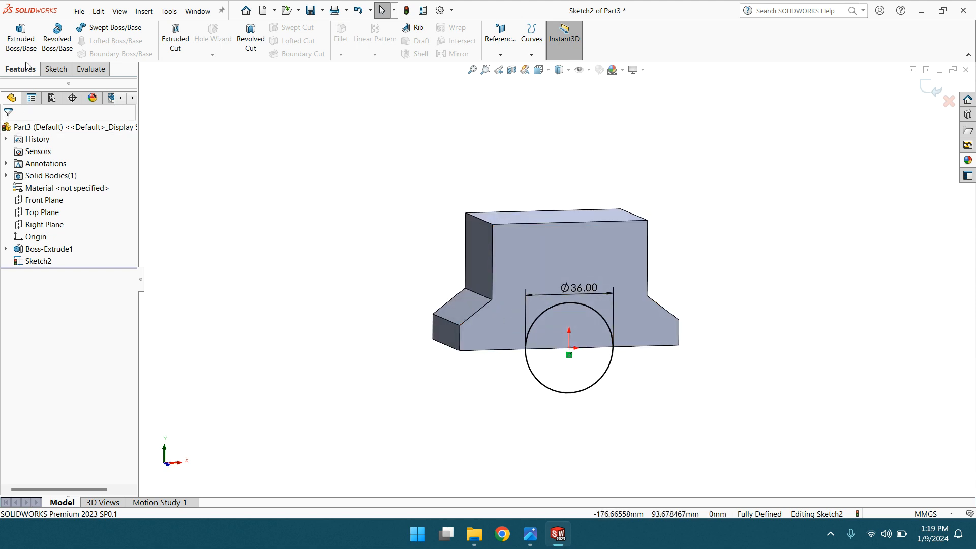
left_click(170, 40)
middle_click_drag(335, 279, 400, 327)
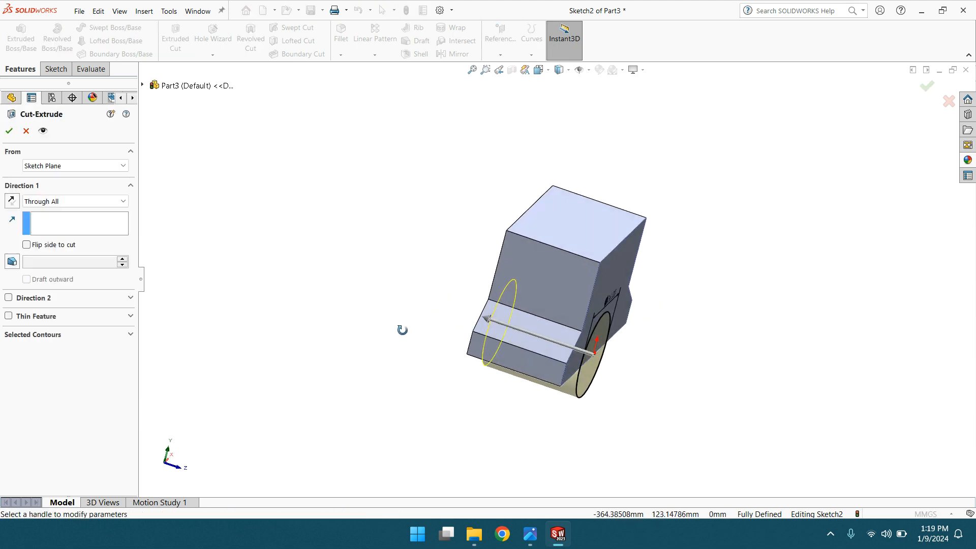
left_click(52, 203)
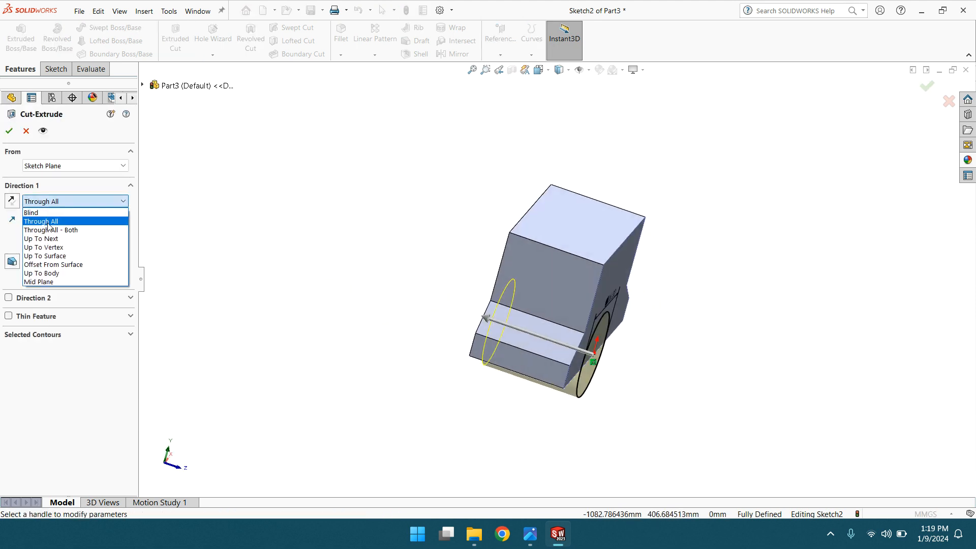
left_click(48, 224)
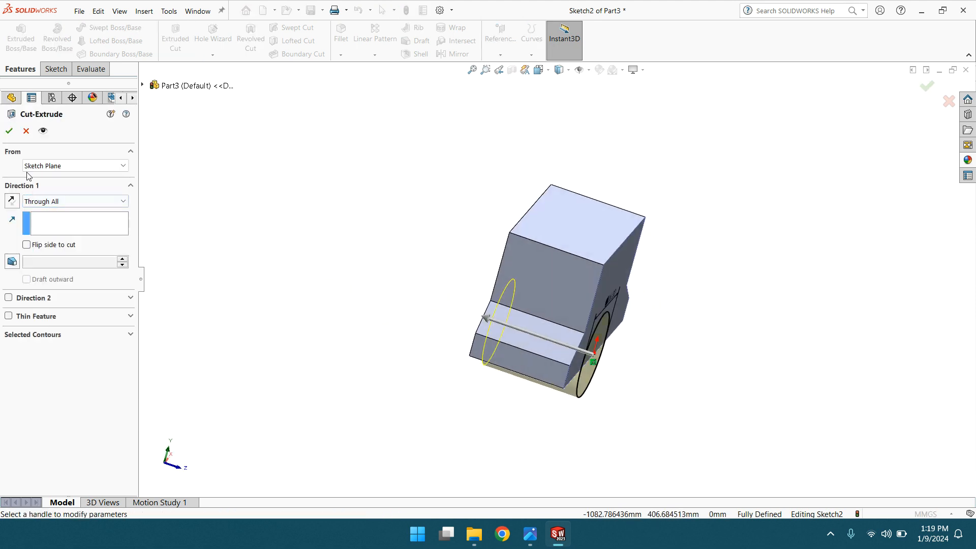
left_click(9, 132)
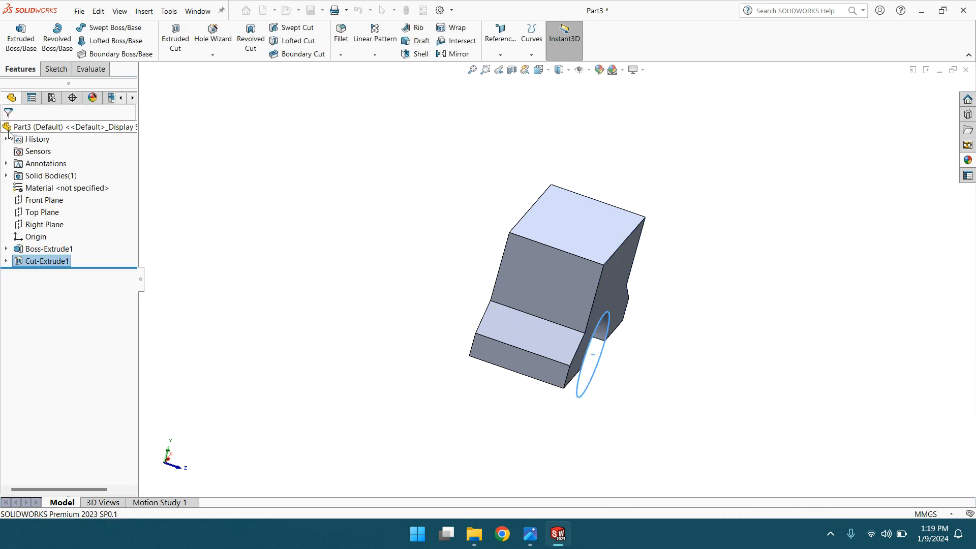
left_click(356, 213)
mouse_move(475, 309)
middle_mouse_down()
mouse_move(377, 276)
mouse_move(439, 274)
middle_mouse_up()
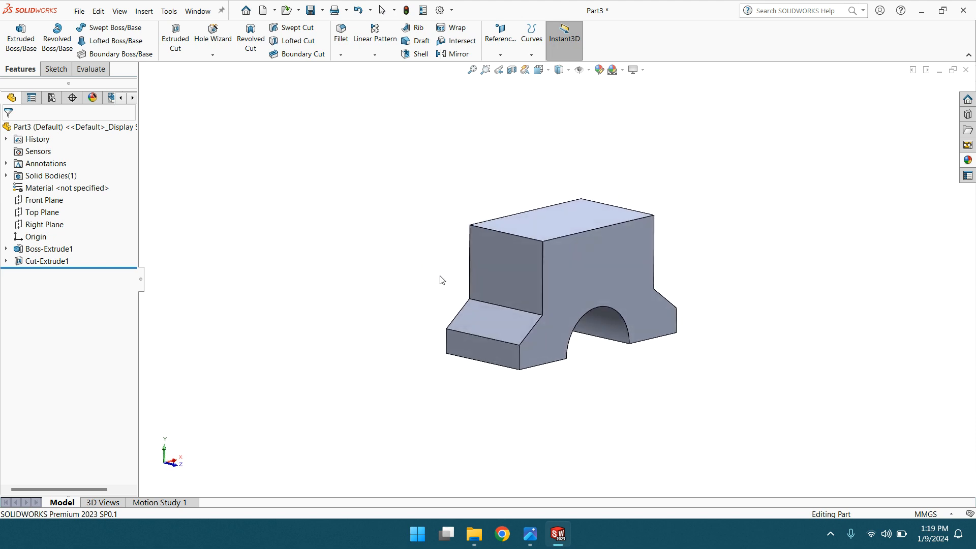
Check the end notch in the reference drawing and sketch a center rectangle about 9 by 14 mm on the left foot's underside.
left_click(530, 537)
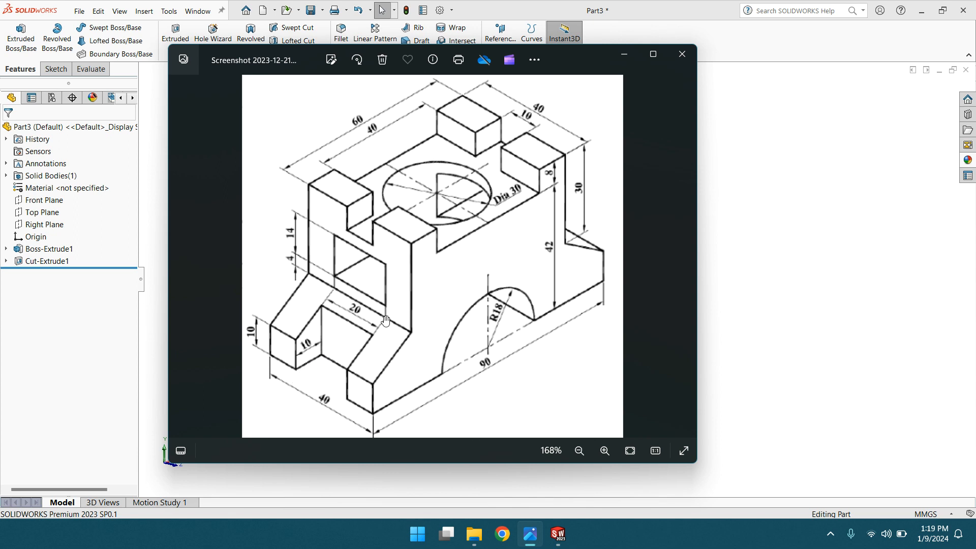
left_click(625, 56)
middle_click_drag(600, 379, 502, 291)
left_click(495, 294)
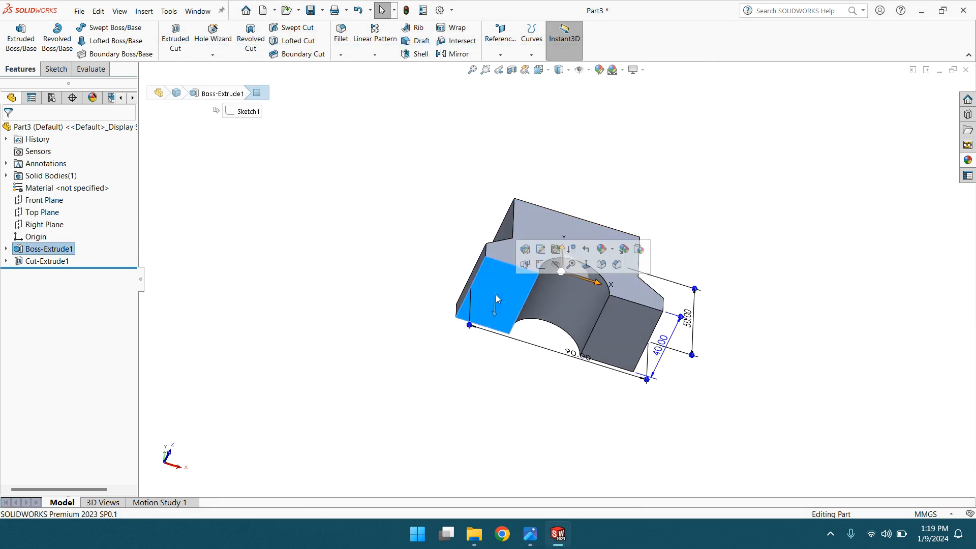
left_click(586, 264)
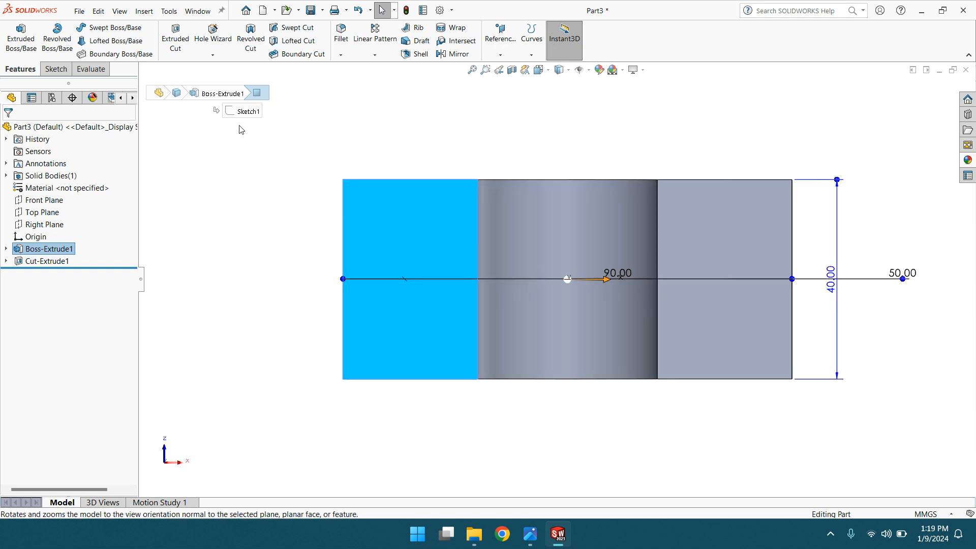
left_click(56, 69)
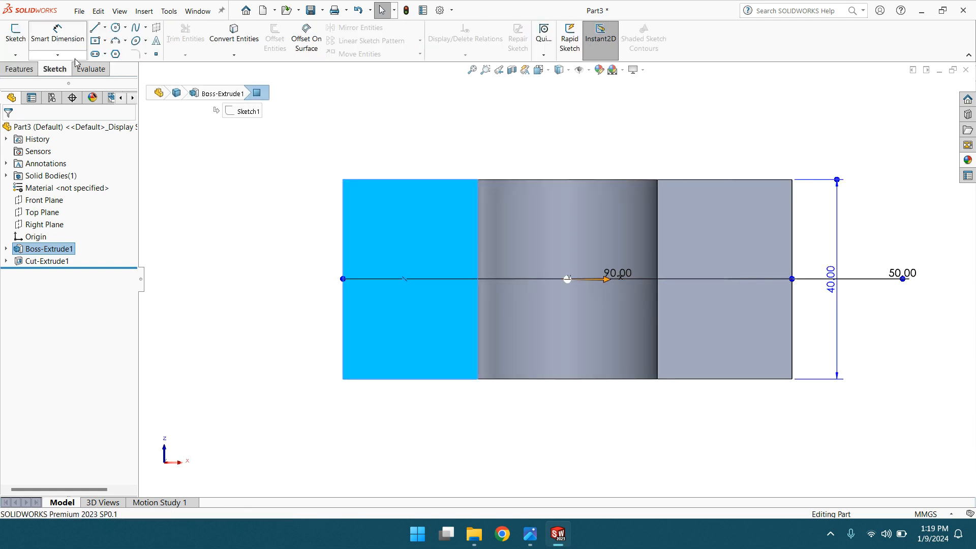
left_click(105, 41)
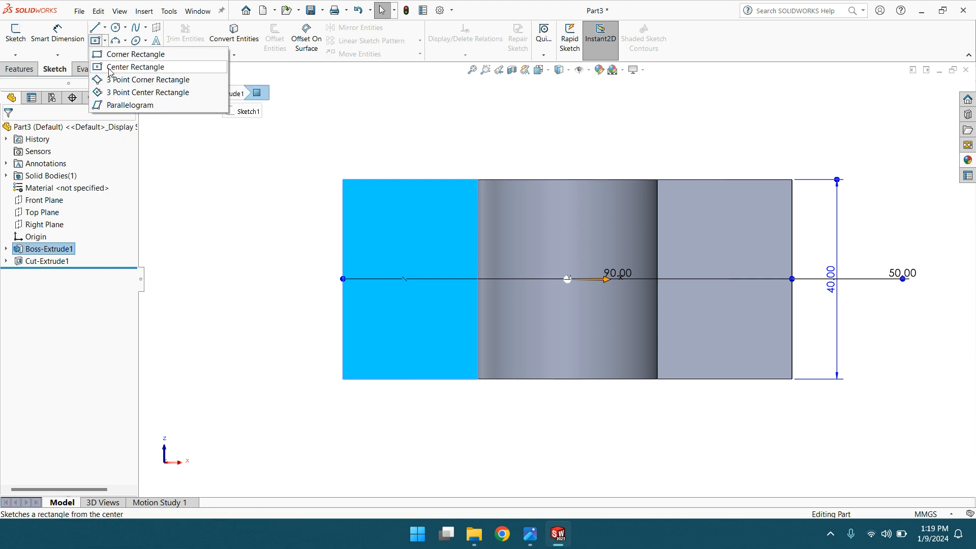
left_click(114, 67)
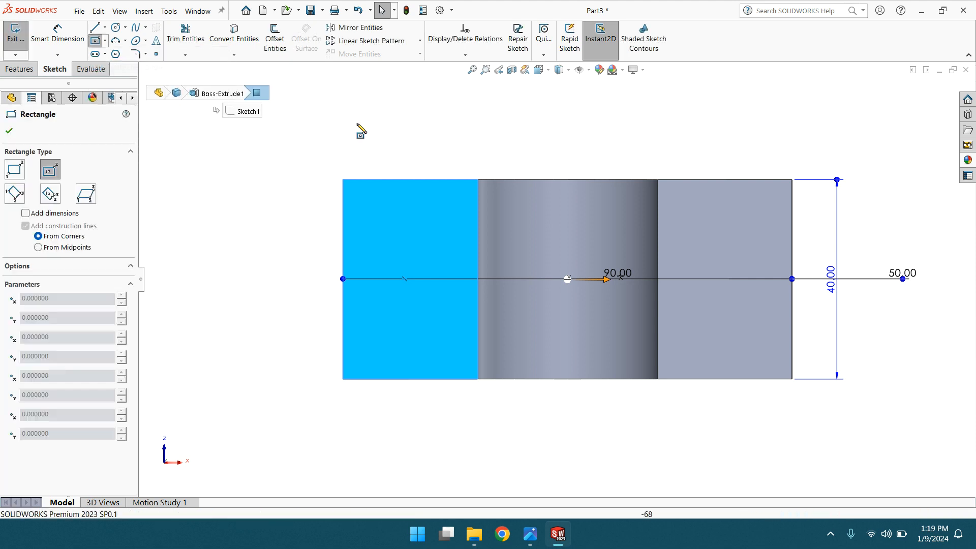
left_click(397, 270)
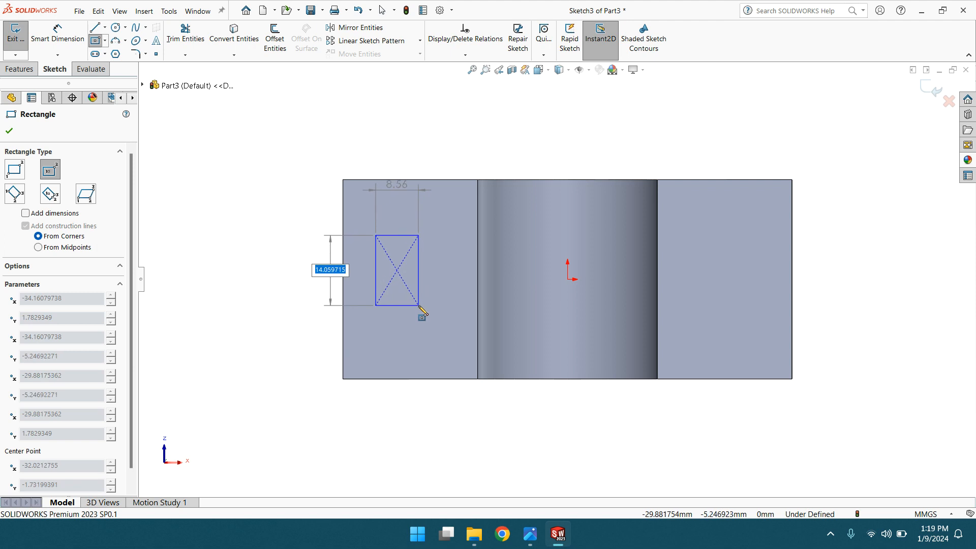
left_click(419, 306)
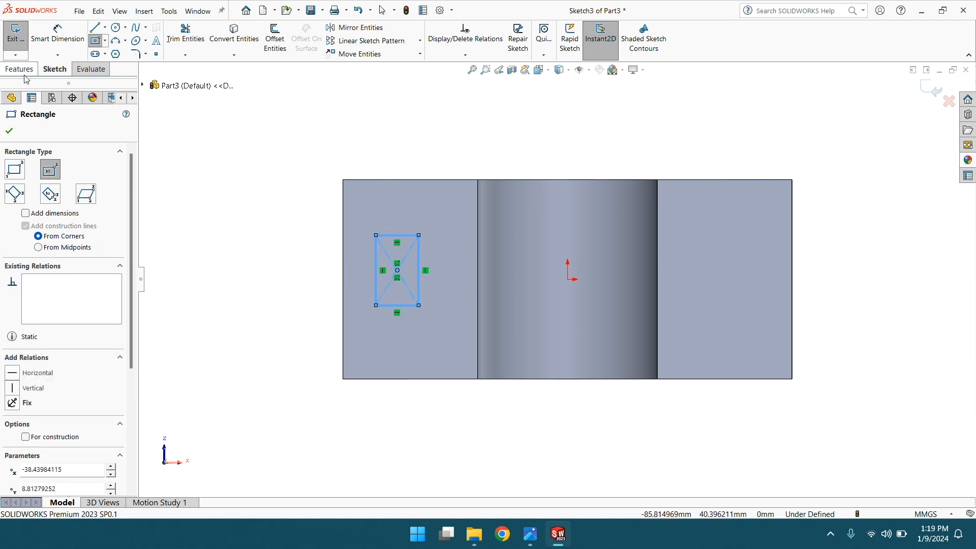
Dimension the notch rectangle on the left foot's underside as 20 mm along the block's depth and 10 mm along its length.
left_click(57, 33)
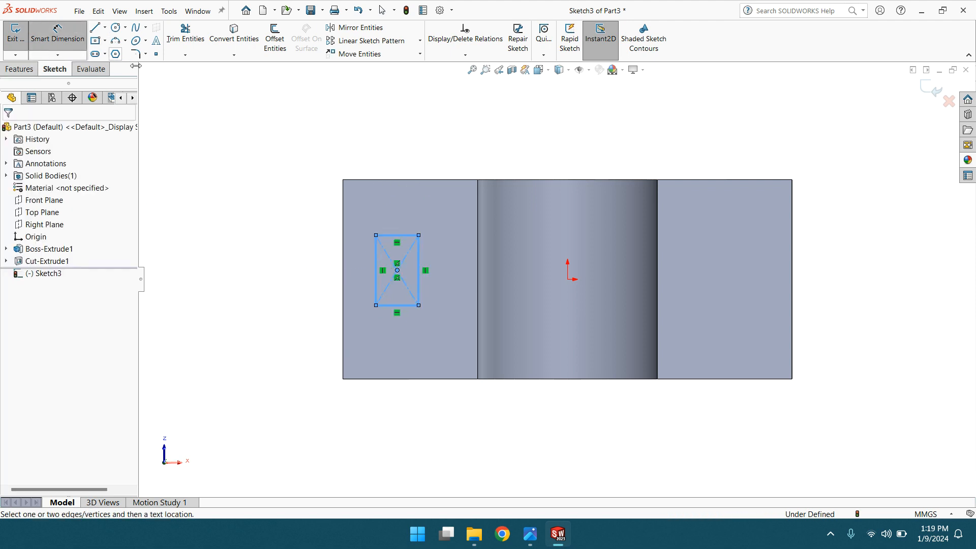
left_click(376, 270)
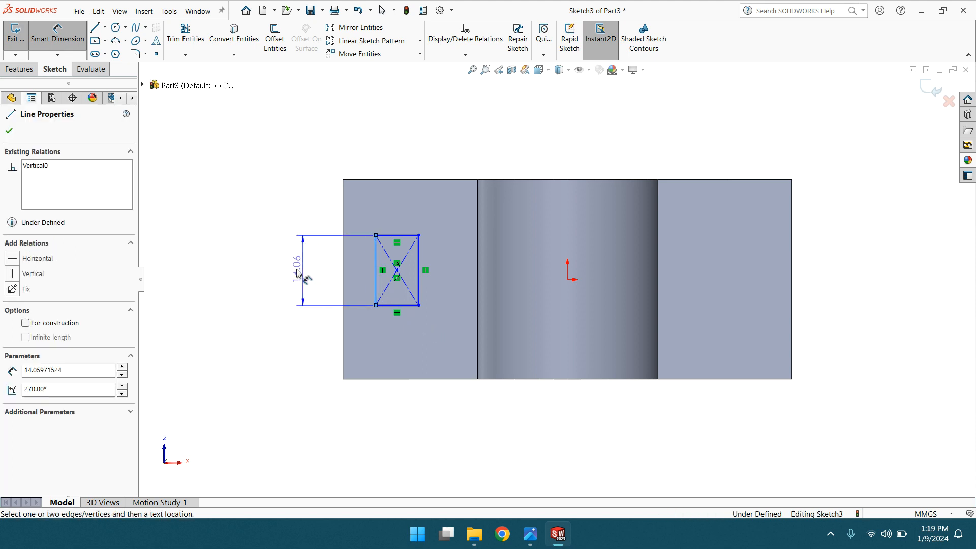
left_click(293, 272)
type("20")
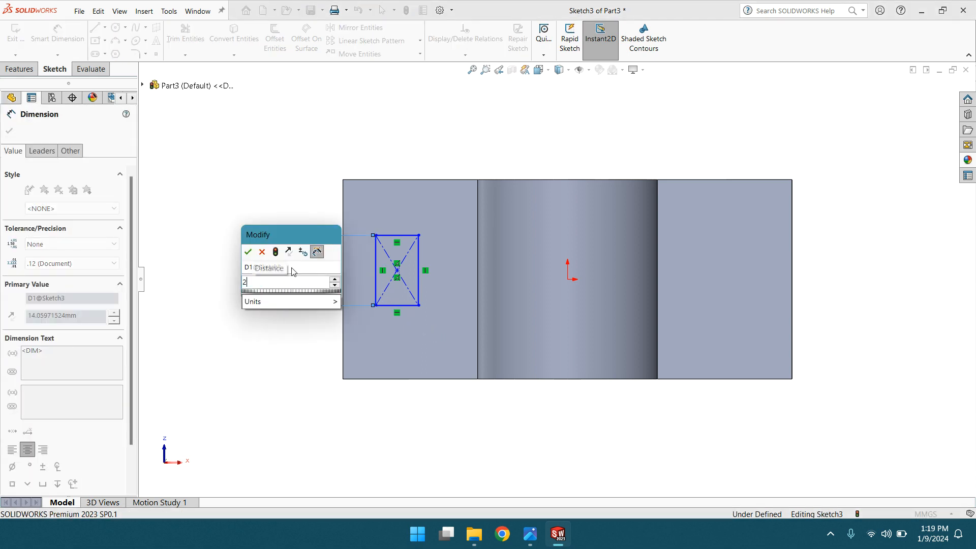
key("Return")
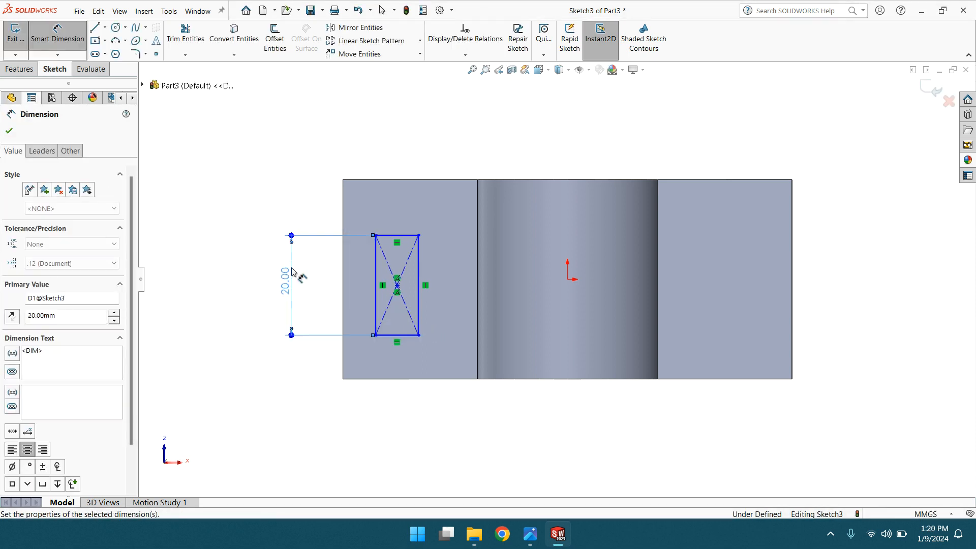
left_click(396, 235)
left_click(398, 212)
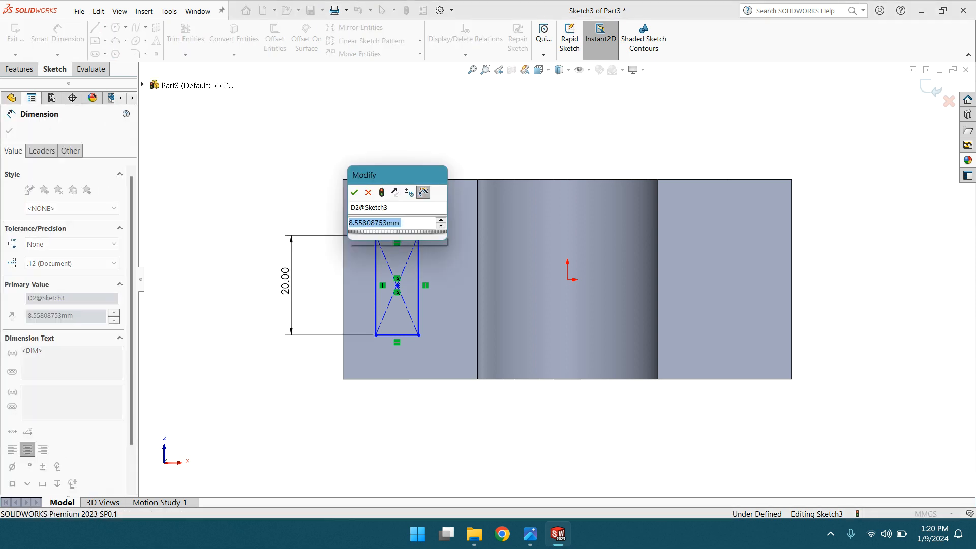
key("Return")
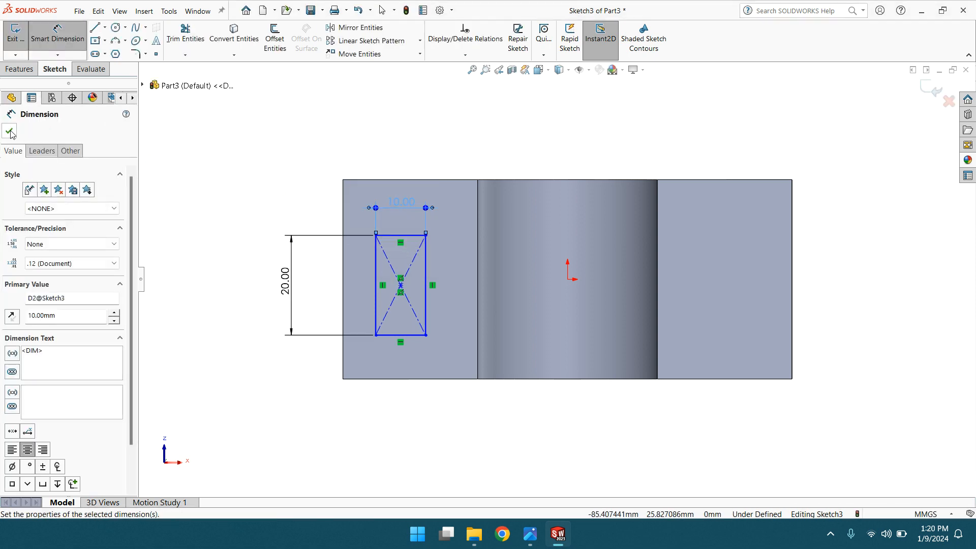
left_click(10, 131)
key("Escape")
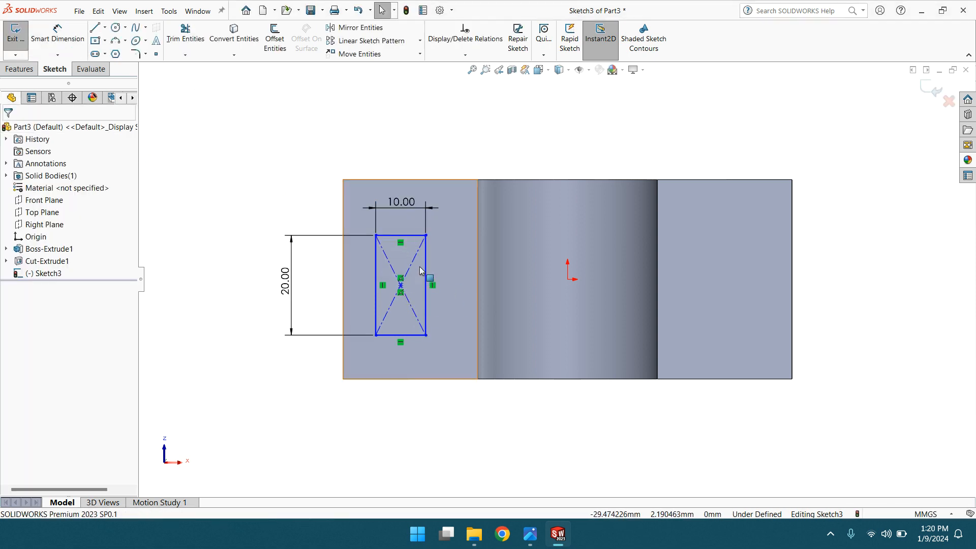
Align the notch rectangle's center horizontally with the origin and its outer corner vertically with the left foot's outer corner.
left_click(401, 286)
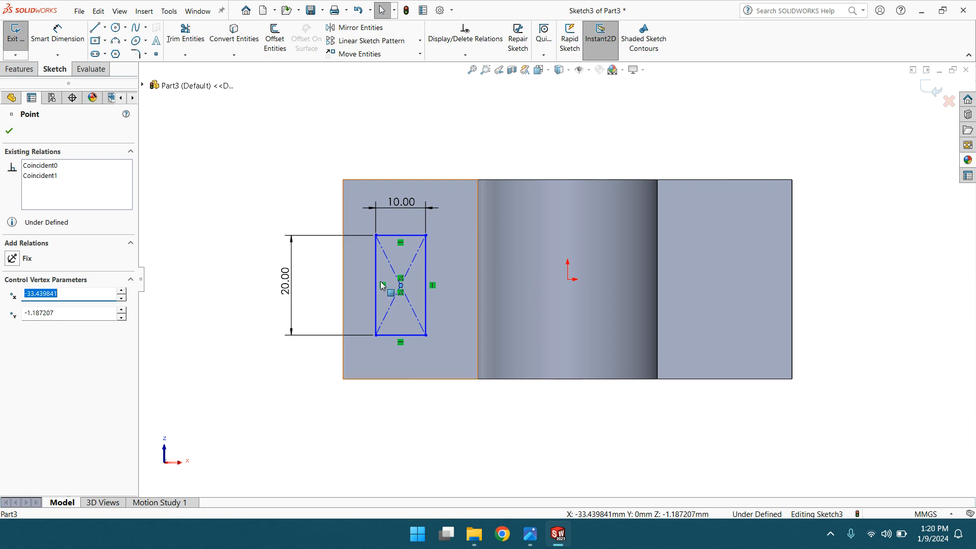
left_click(569, 280, "ctrl")
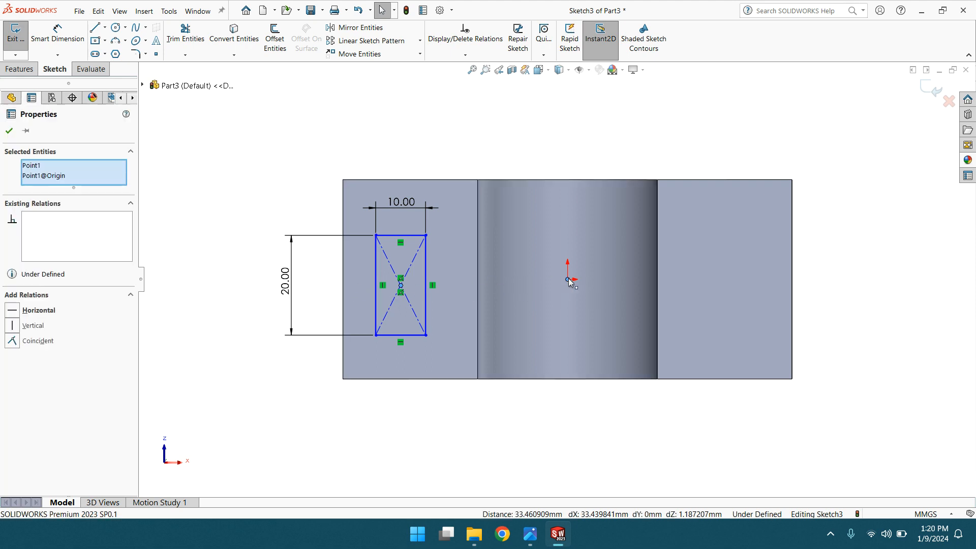
left_click(13, 311)
left_click(9, 131)
left_click(376, 230)
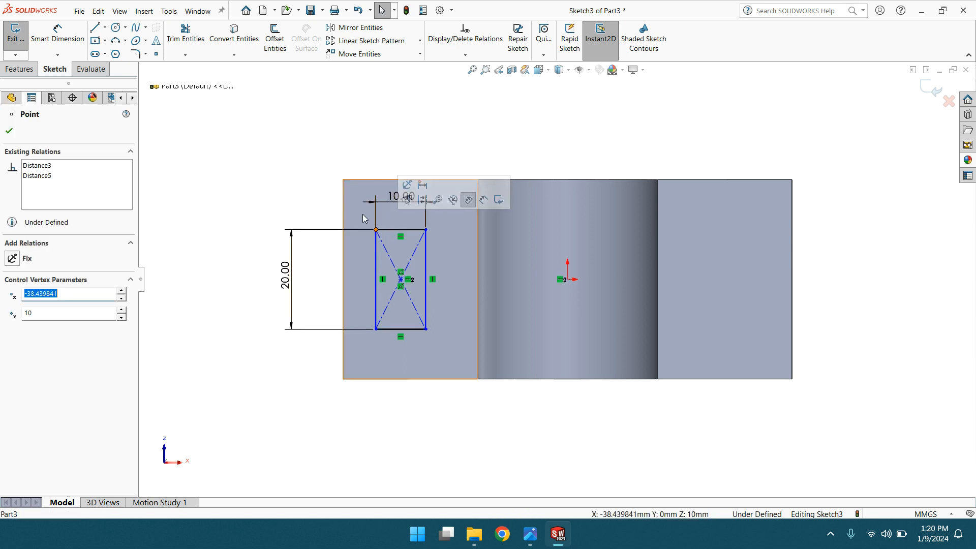
left_click(343, 180, "ctrl")
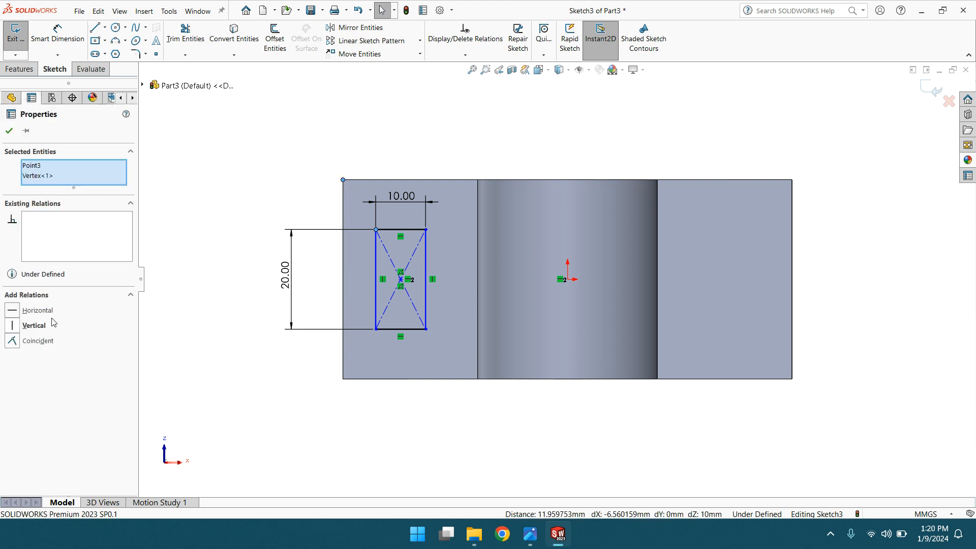
left_click(15, 326)
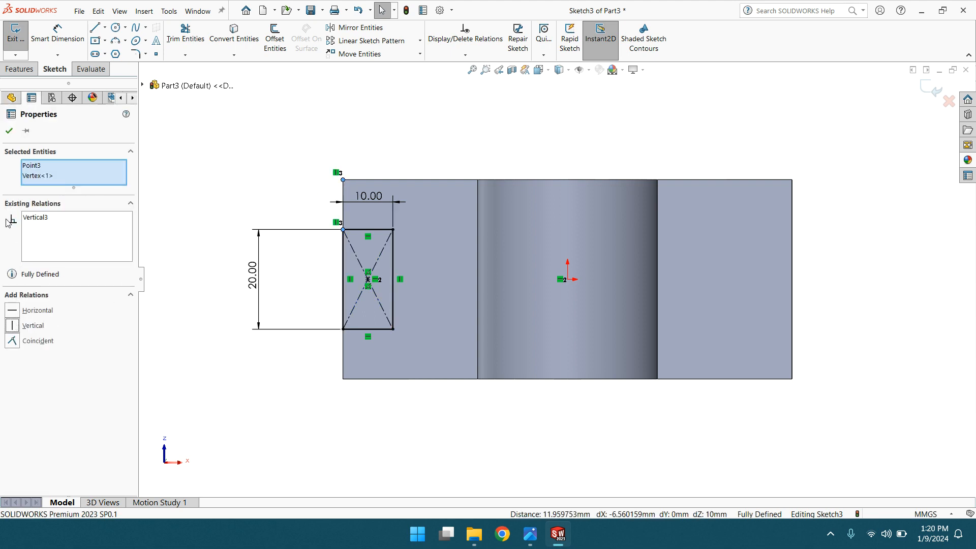
left_click(9, 130)
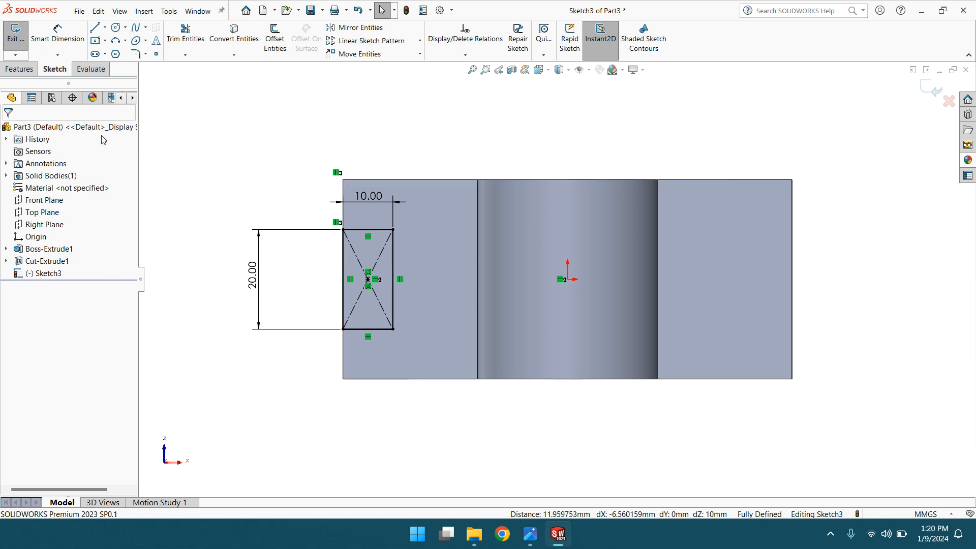
Cut the rectangle through the left foot with the Through All end condition to form the end notch.
left_click(18, 70)
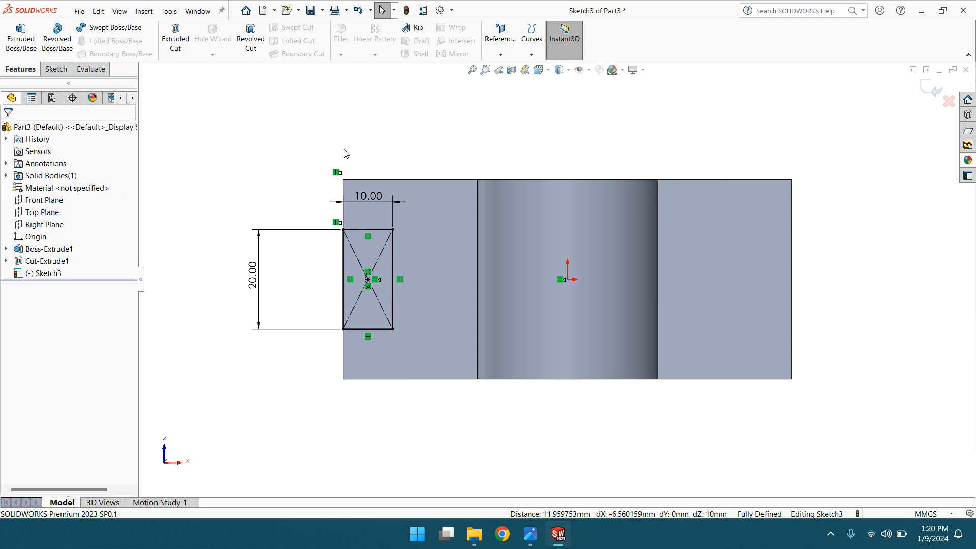
middle_click_drag(345, 147, 387, 239)
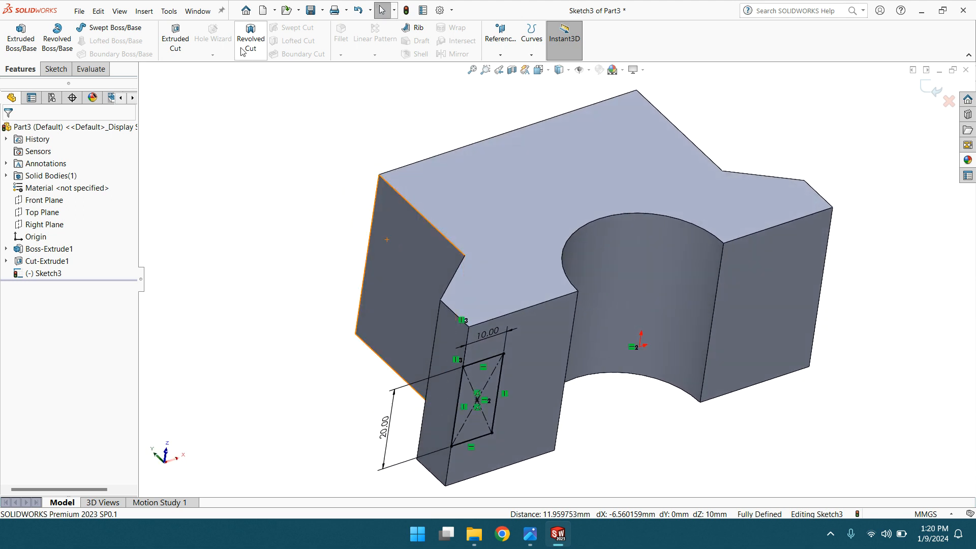
left_click(175, 45)
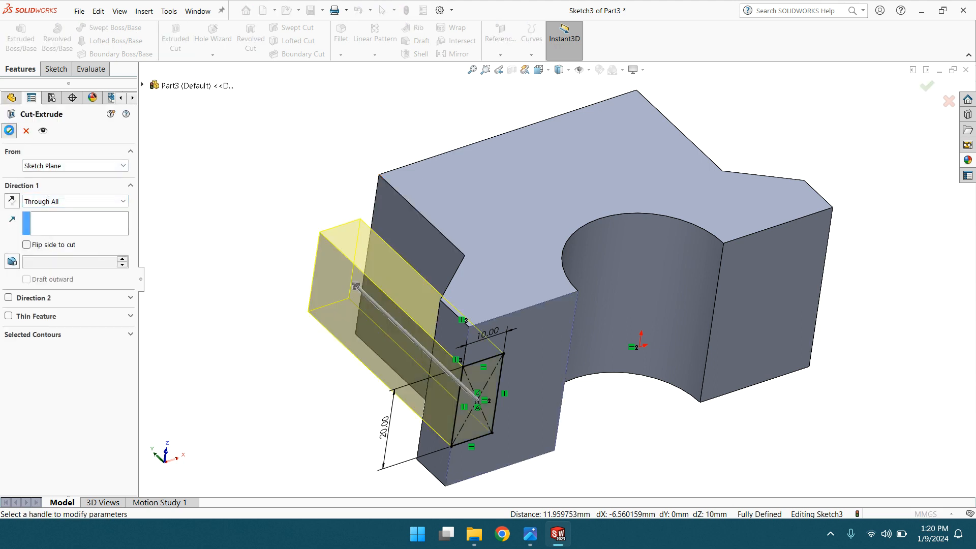
left_click(10, 131)
left_click(340, 279)
Mirror the notch cut Cut-Extrude2 about the Right Plane onto the opposite foot.
mouse_move(403, 298)
middle_mouse_down()
mouse_move(514, 305)
mouse_move(461, 286)
middle_mouse_up()
key("f")
middle_click_drag(708, 300, 643, 349)
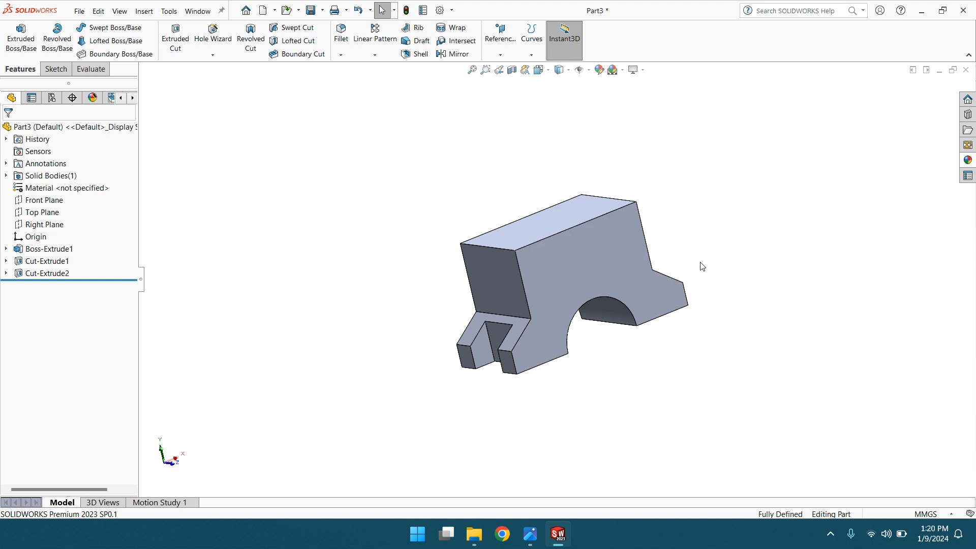
middle_click_drag(682, 256, 709, 251)
scroll(584, 270, "down", 3)
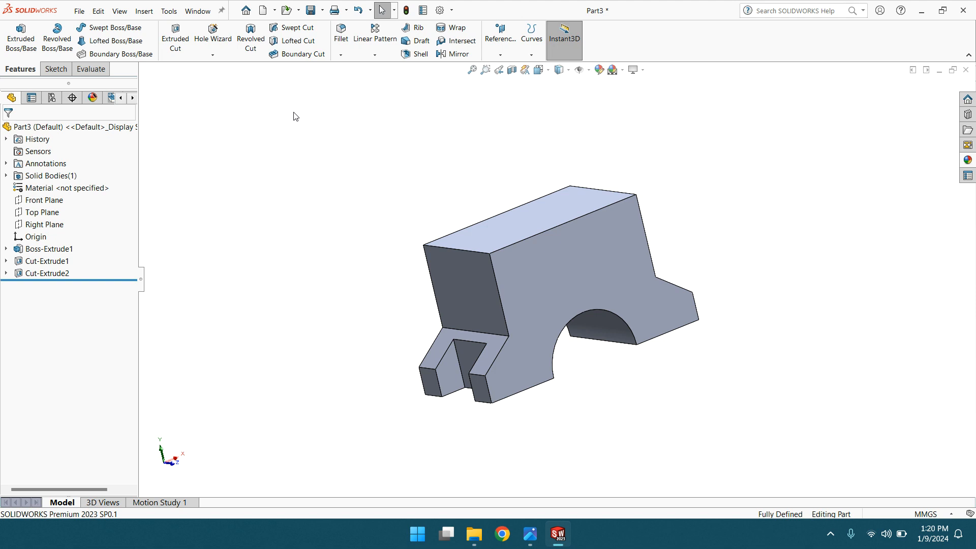
left_click(449, 55)
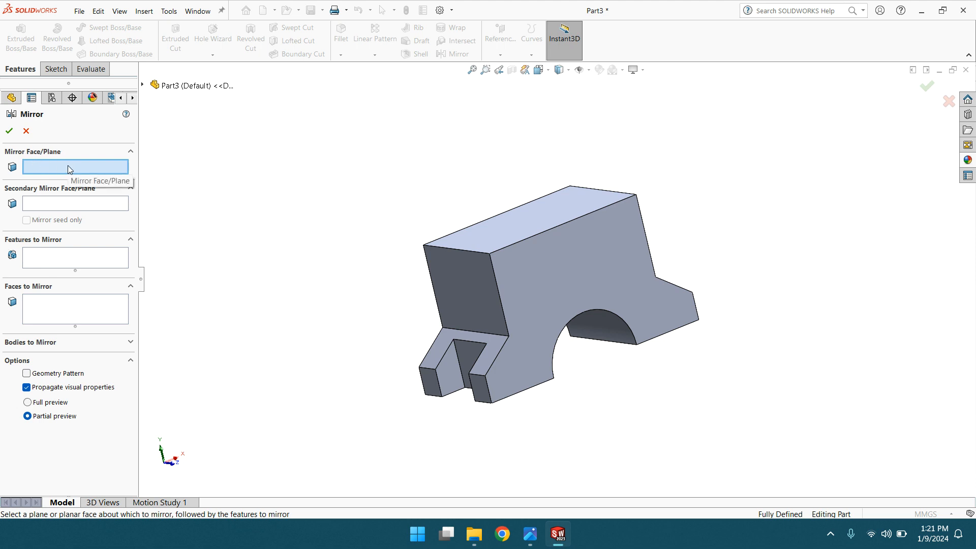
left_click(144, 86)
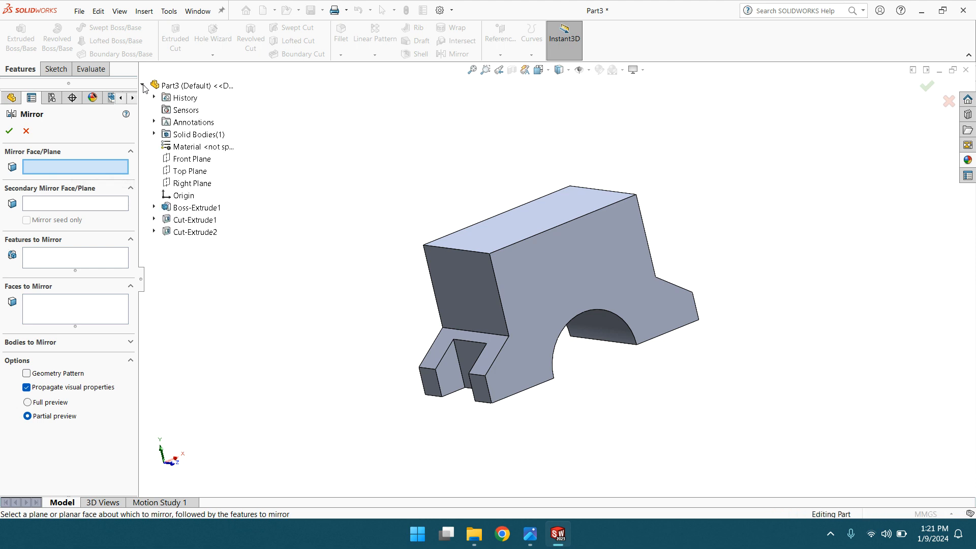
left_click(192, 184)
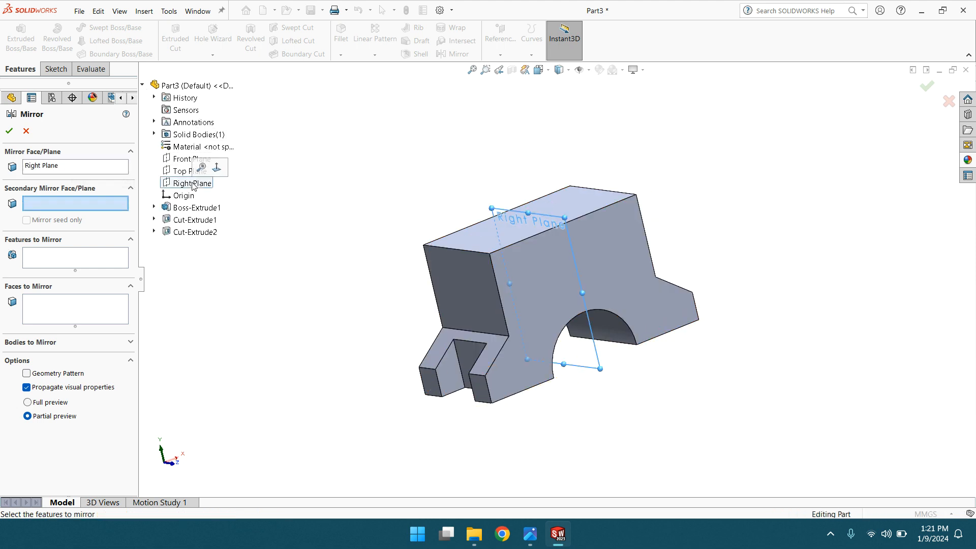
left_click(54, 258)
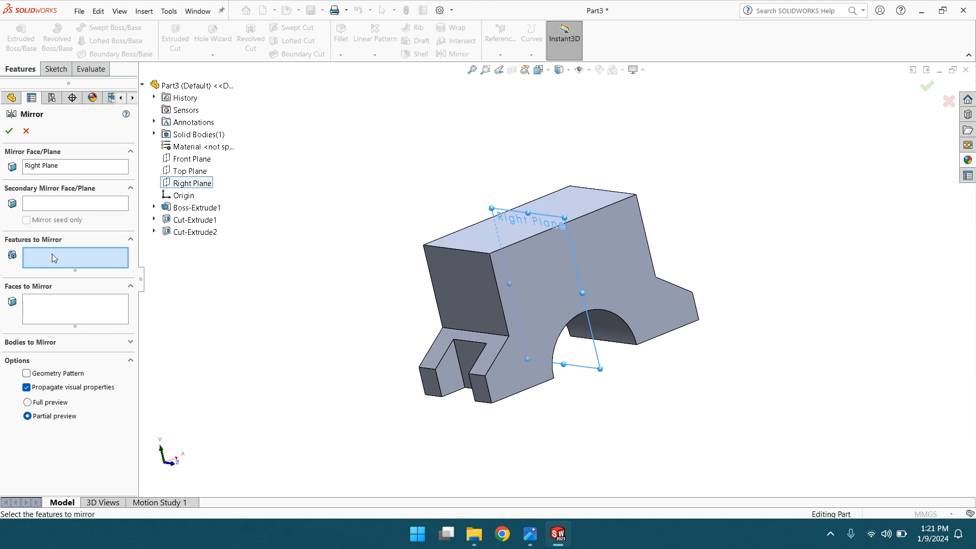
left_click(190, 233)
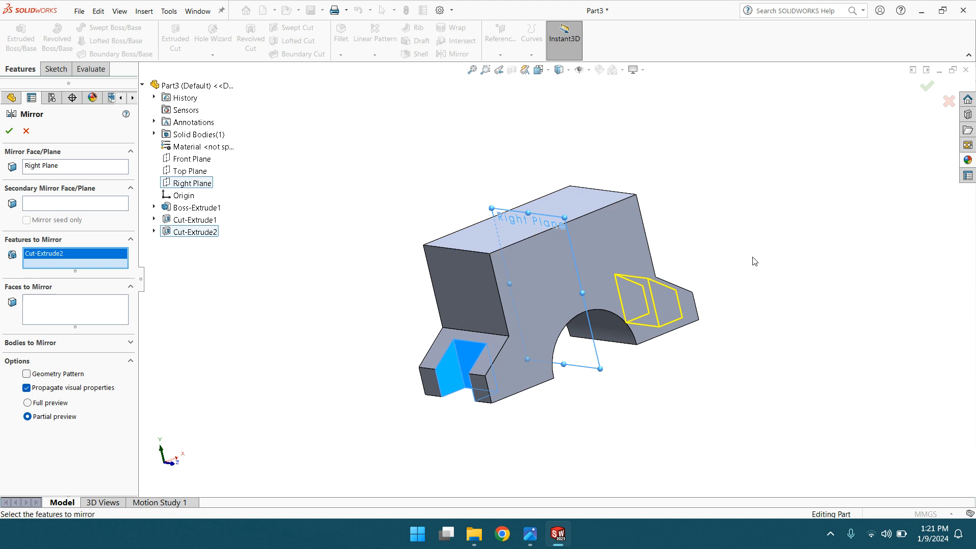
middle_click_drag(727, 233, 186, 240)
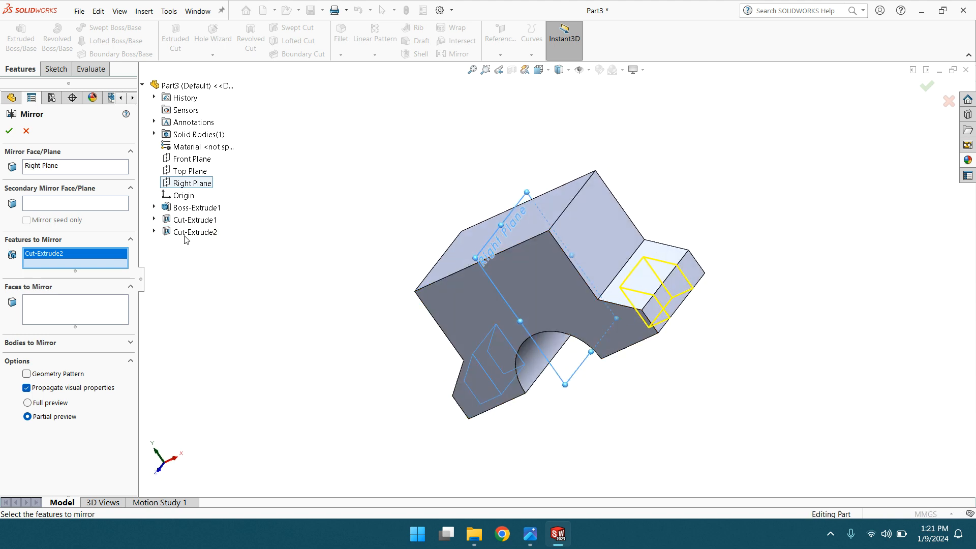
left_click(11, 132)
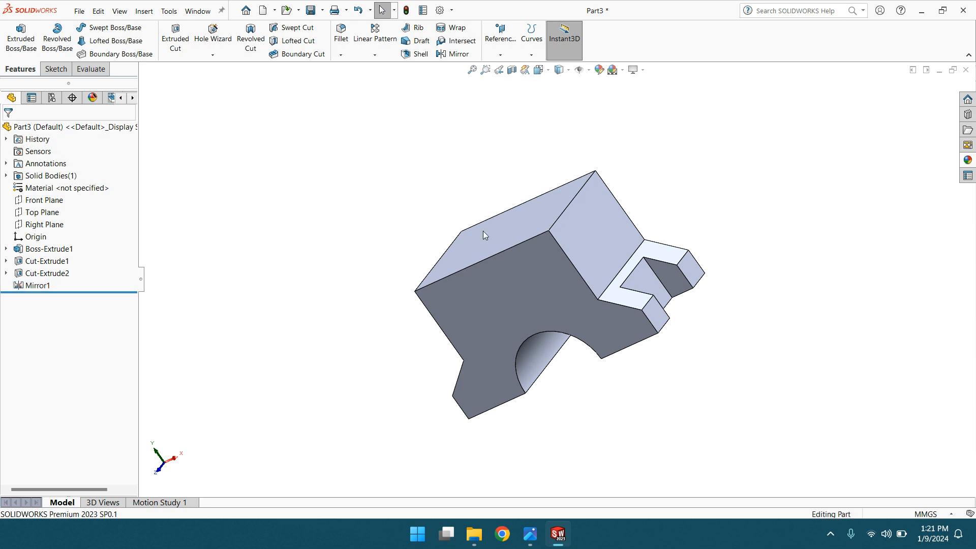
Check the battlements in the reference drawing and sketch a center rectangle about 13 by 14 mm at the midpoint of the left end face's top edge.
middle_click_drag(645, 200, 753, 172)
scroll(605, 262, "up", 2)
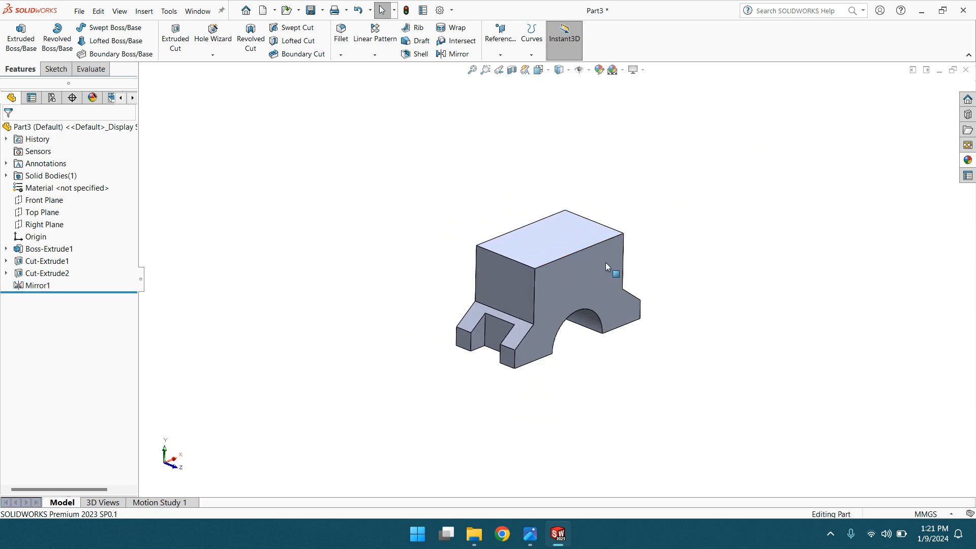
scroll(594, 263, "down", 3)
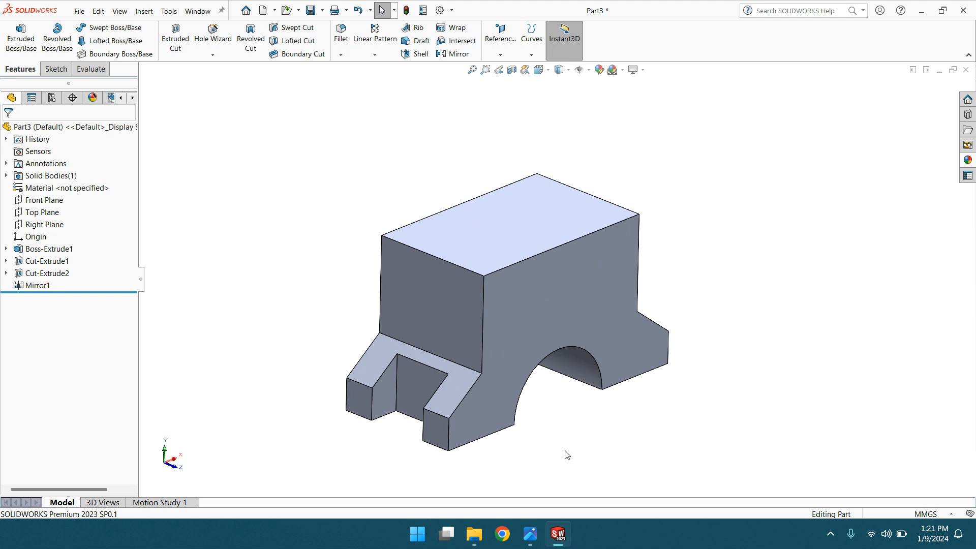
left_click(530, 534)
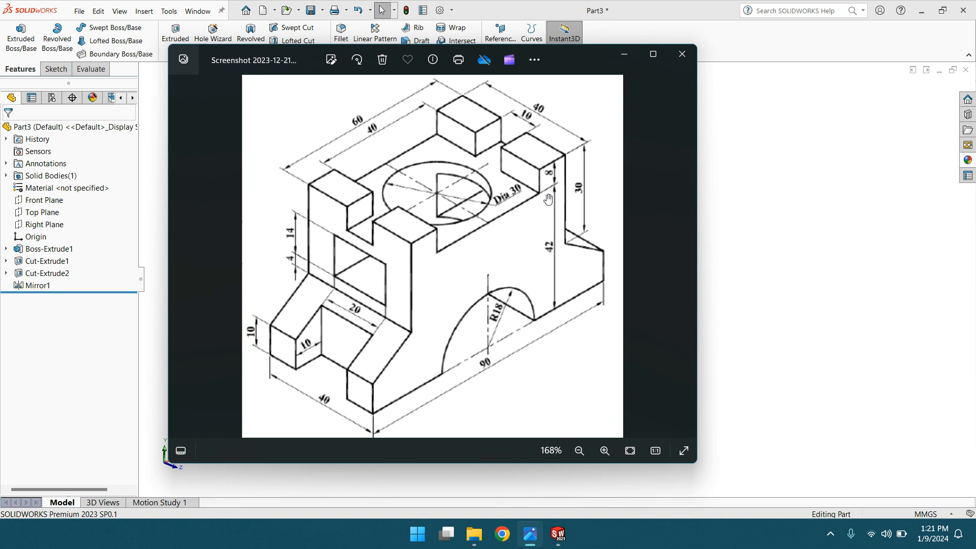
left_click(625, 53)
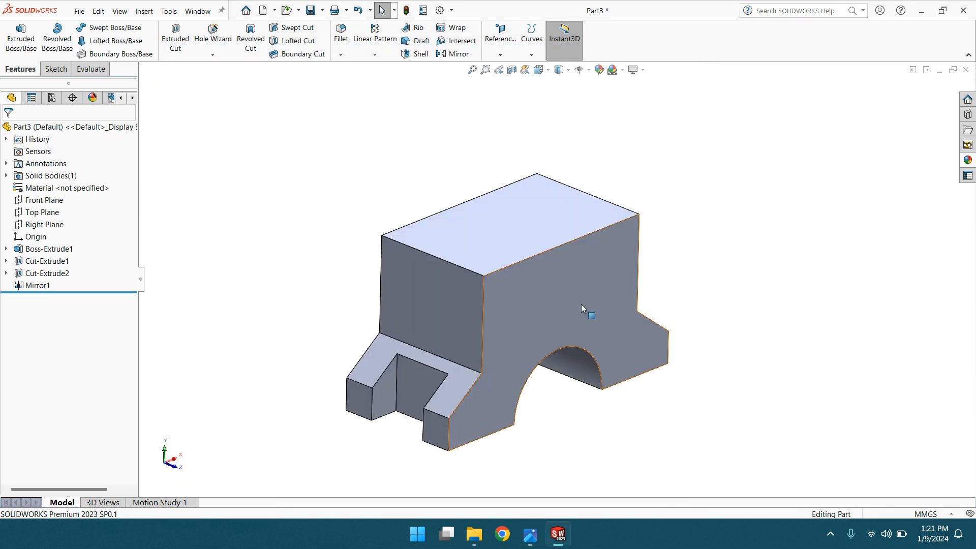
left_click(434, 301)
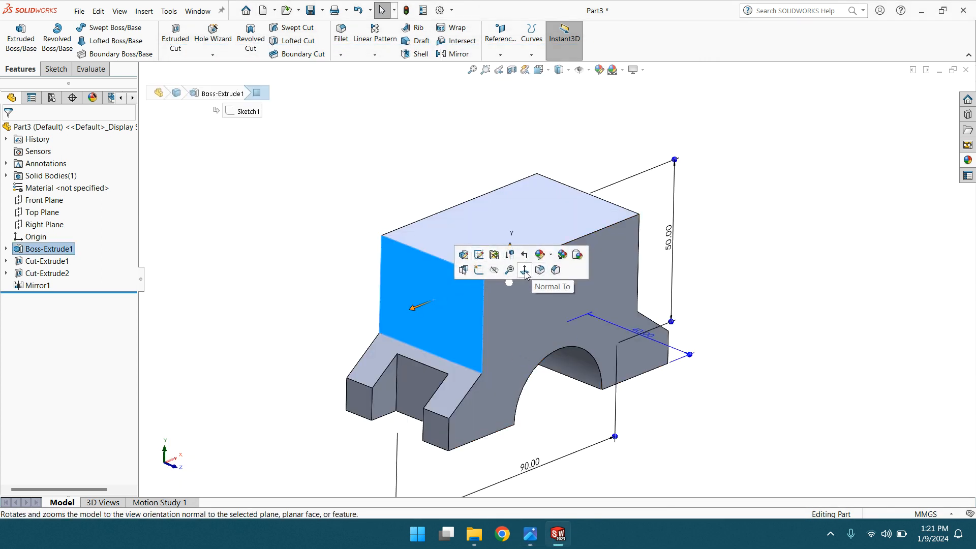
left_click(527, 273)
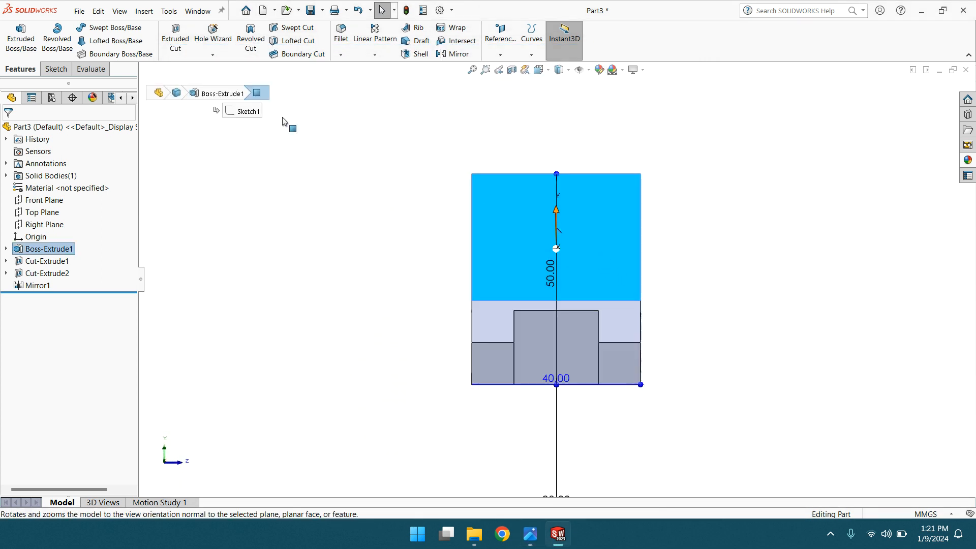
left_click(56, 69)
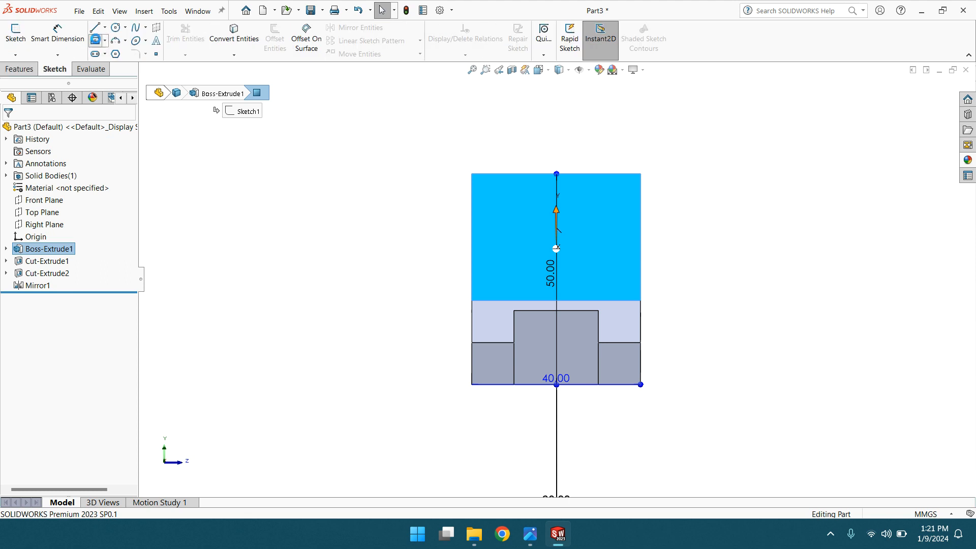
left_click(96, 41)
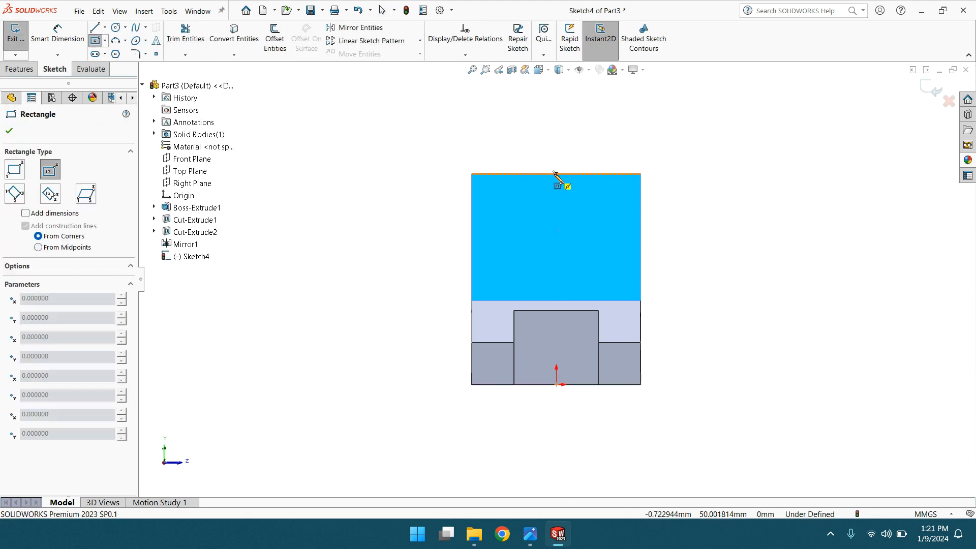
left_click(556, 174)
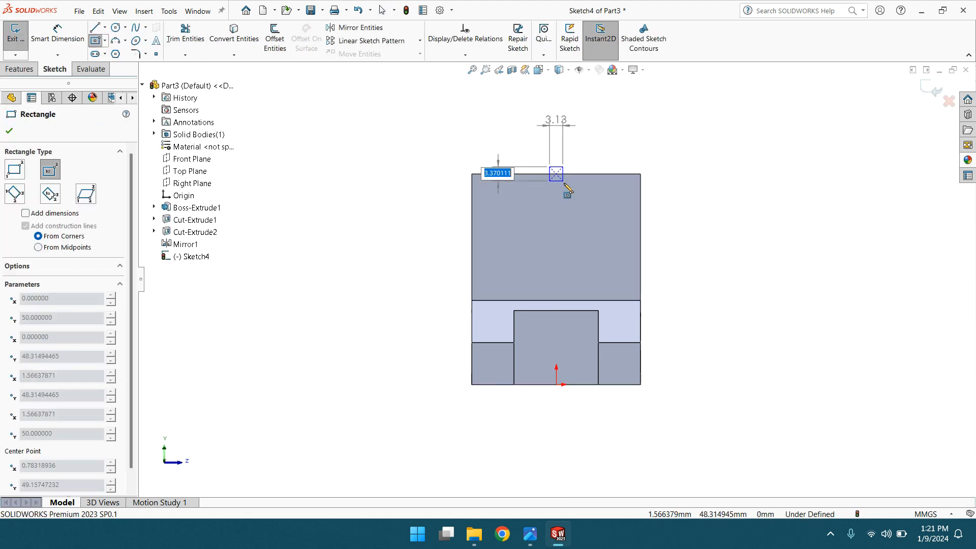
left_click(583, 202)
right_click(586, 209)
left_click(594, 206)
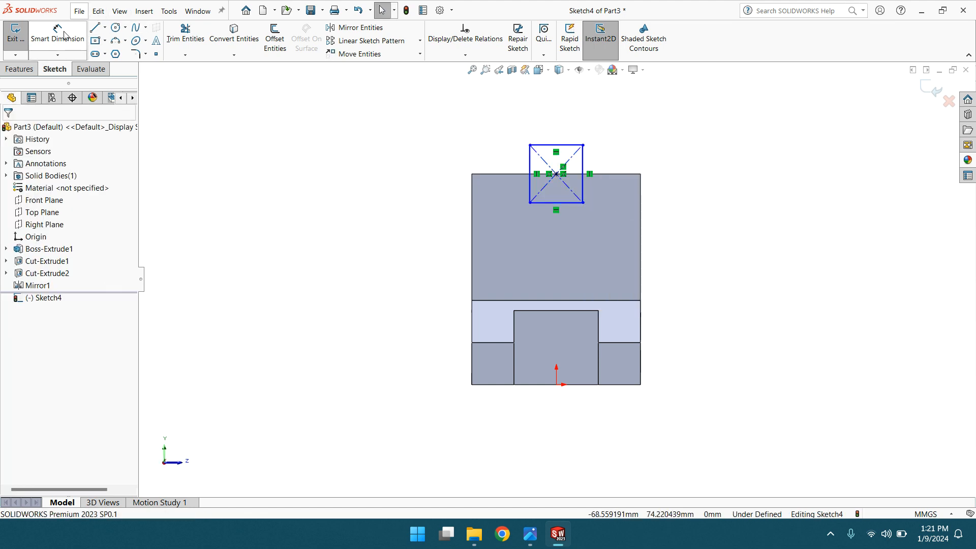
Dimension the rectangle's lower edge 8 mm below the block's top corner on the end face.
left_click(531, 161)
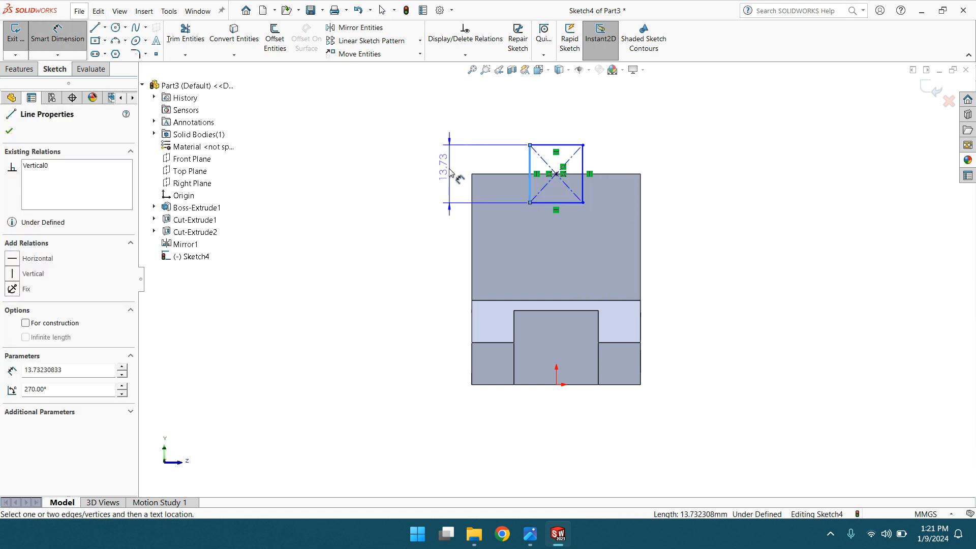
key("Escape")
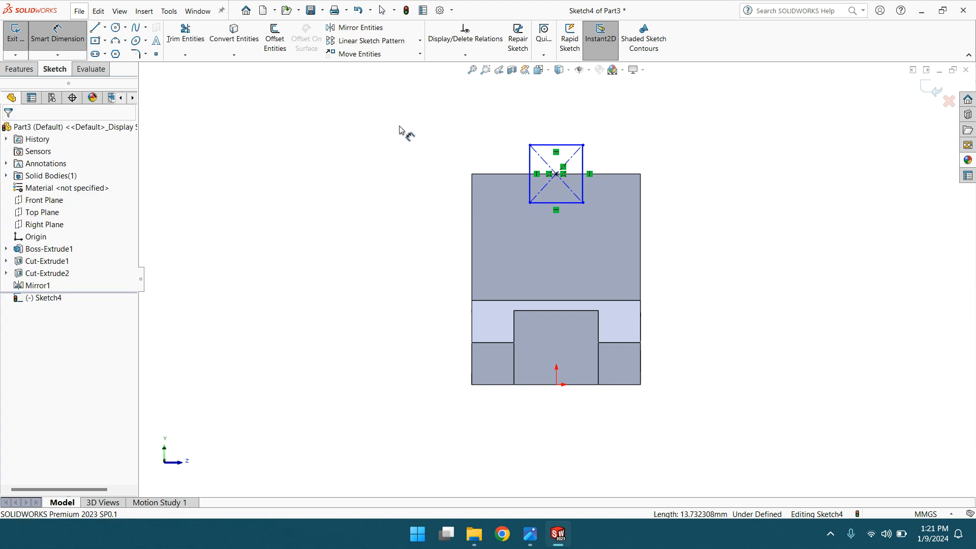
left_click(531, 203)
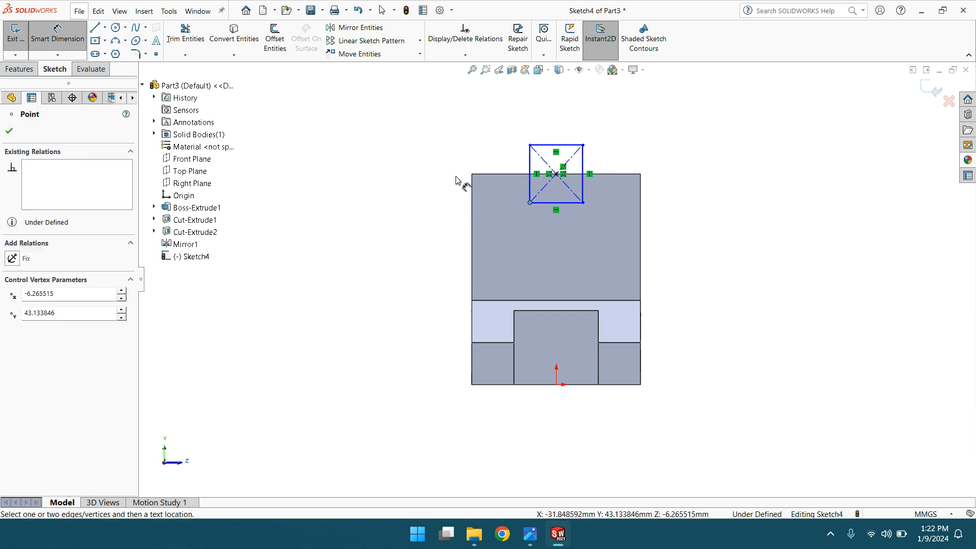
left_click(472, 174)
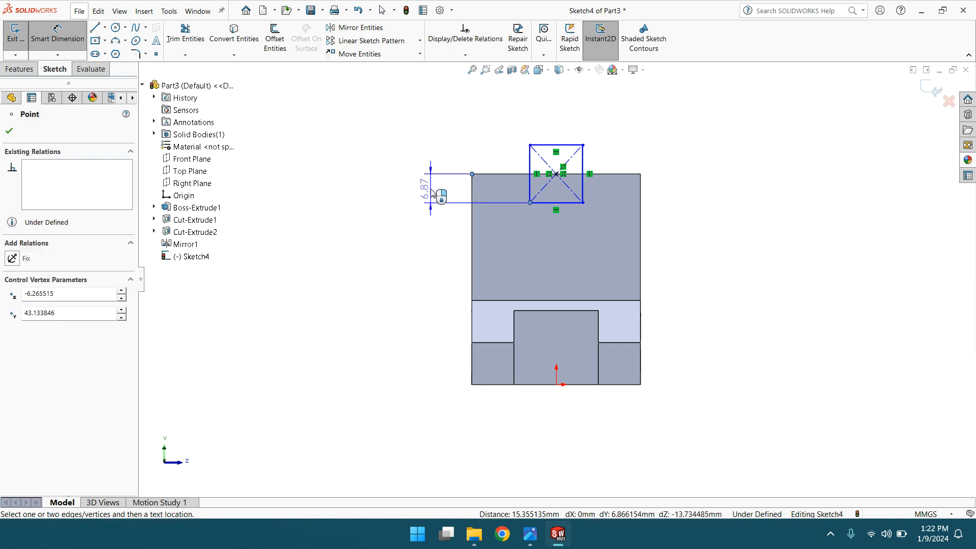
left_click(436, 192)
type("8")
key("Return")
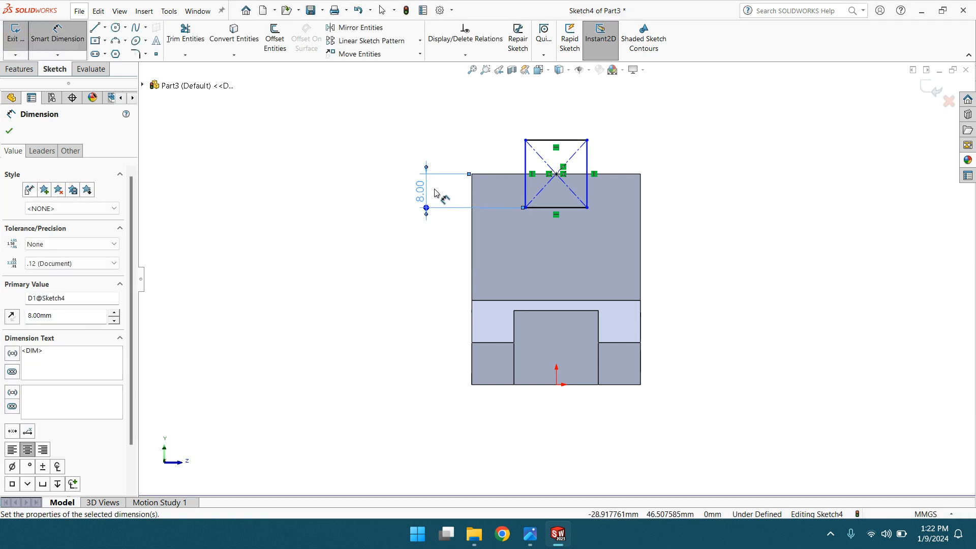
Dimension the width of the rectangle on the end face's top edge as 10 mm.
left_click(550, 129)
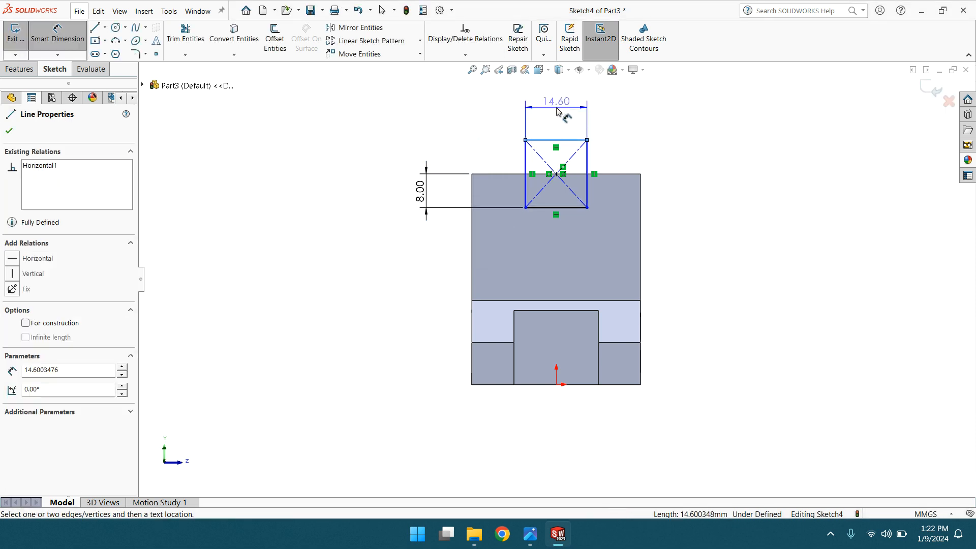
left_click(557, 108)
type("10")
key("Return")
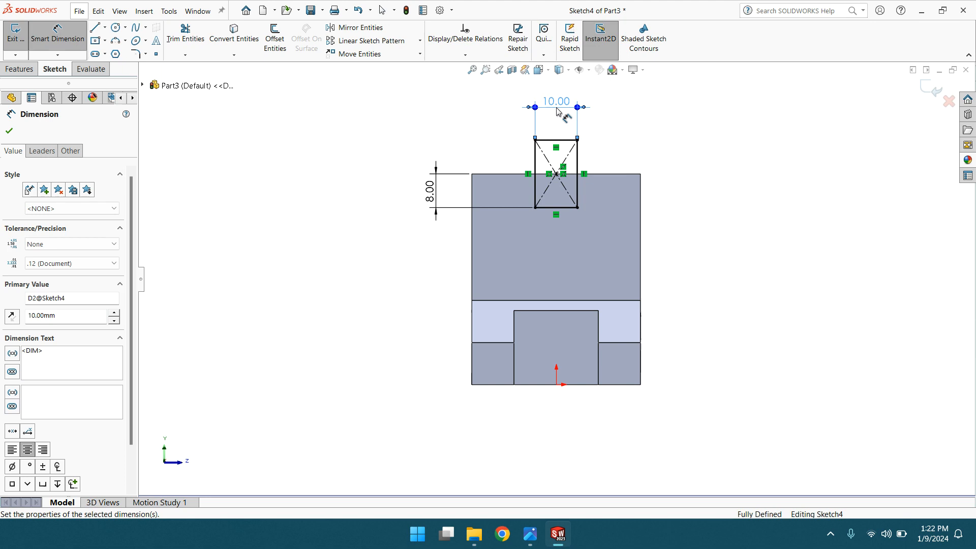
Check the reference drawing and cut the 10 mm wide rectangle through all along the block's top.
left_click(531, 534)
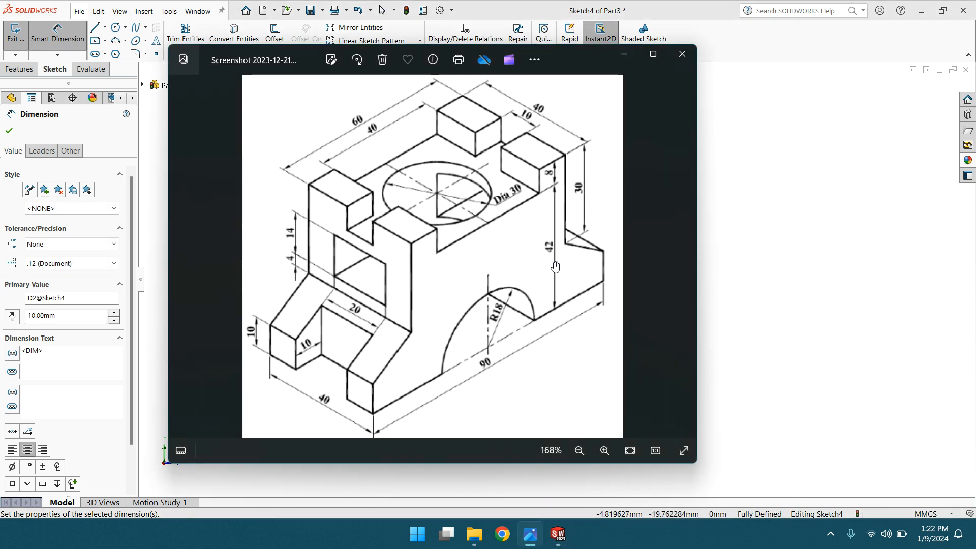
left_click(624, 55)
key("ctrl+7")
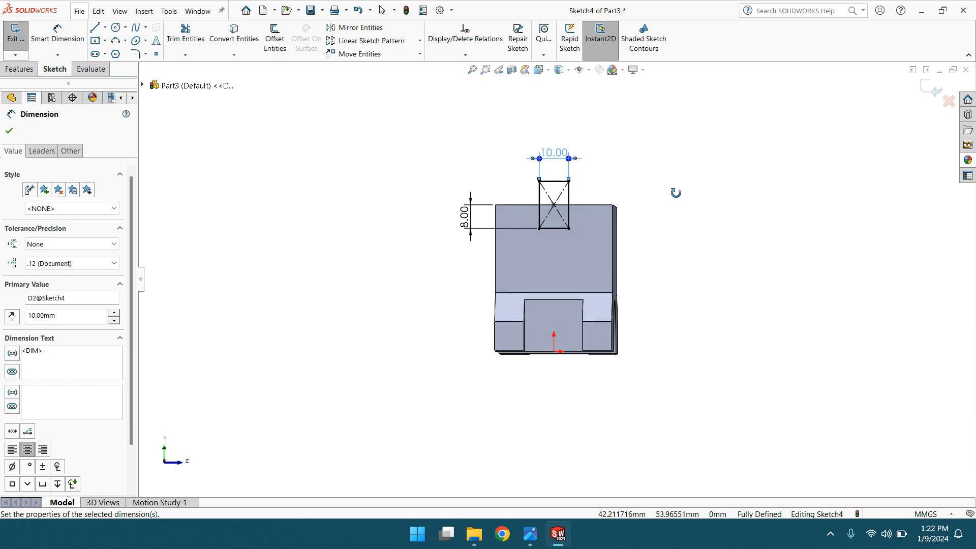
left_click(19, 68)
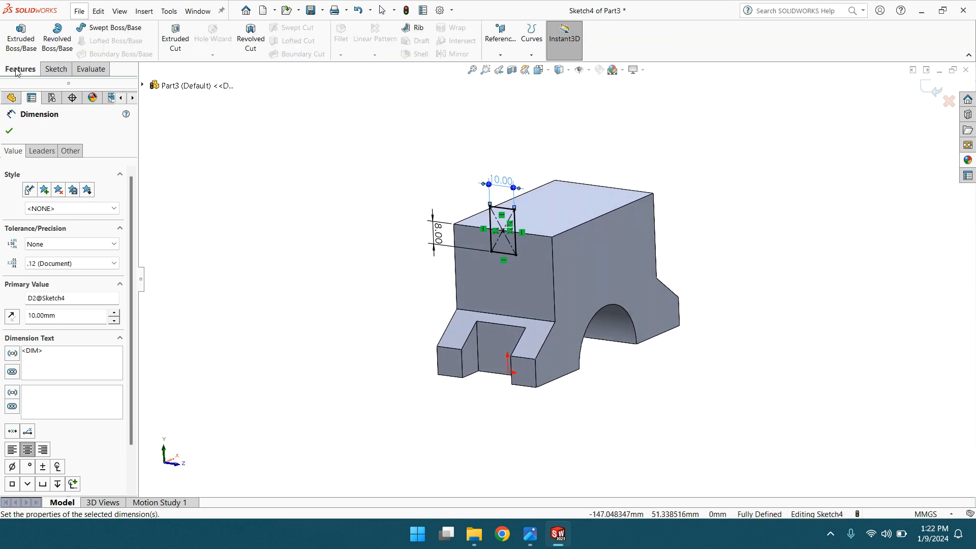
left_click(164, 40)
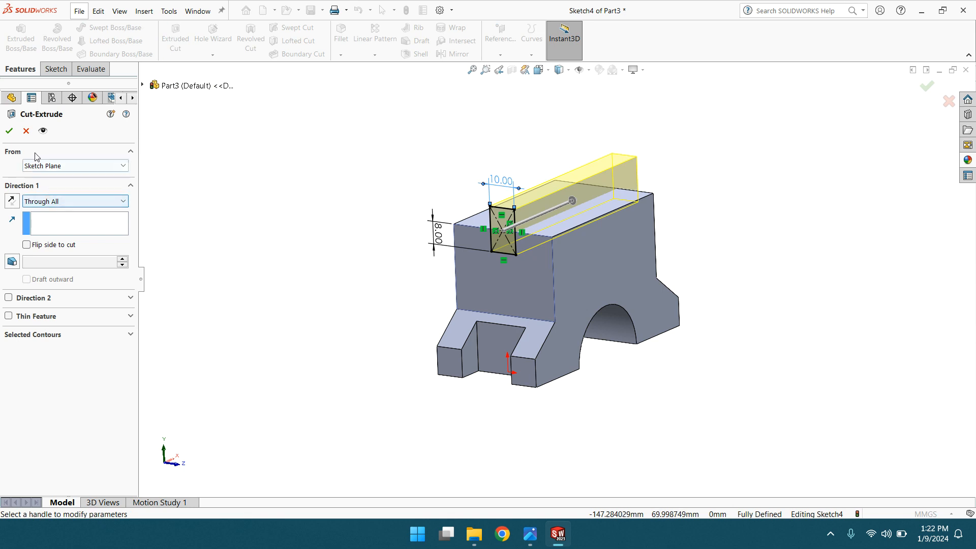
left_click(9, 131)
left_click(320, 194)
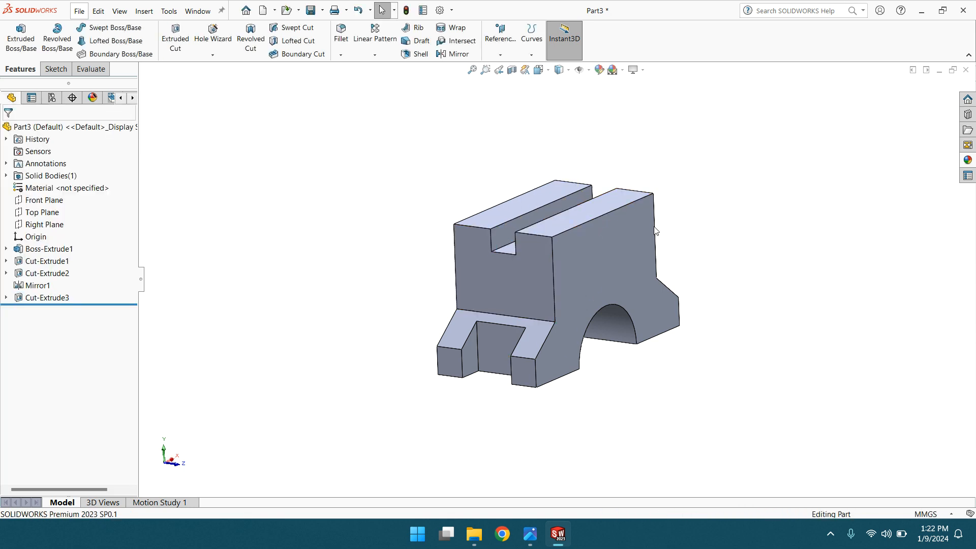
Check the battlement gap in the reference drawing and sketch a center rectangle about 18 by 14 mm at the arched side face's top-edge midpoint.
left_click(538, 536)
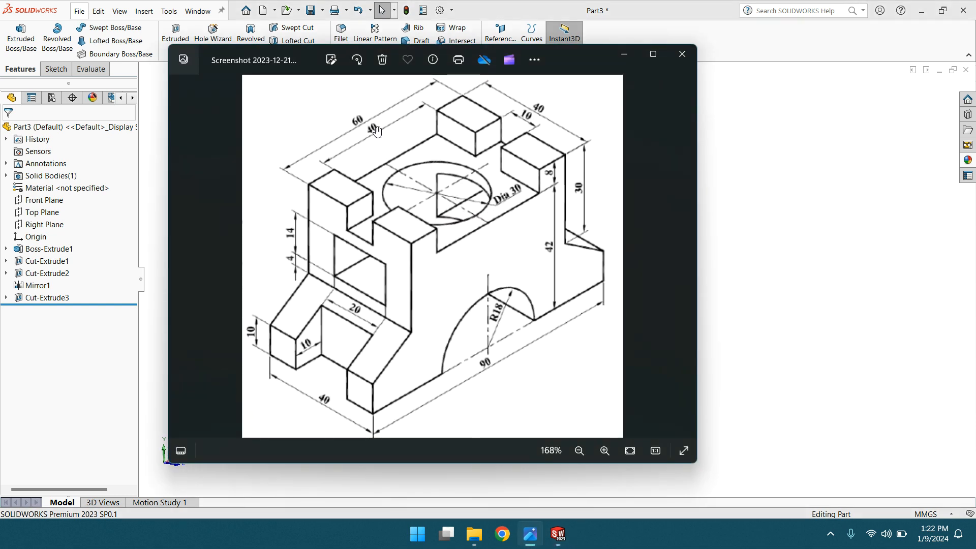
left_click(627, 54)
left_click(627, 237)
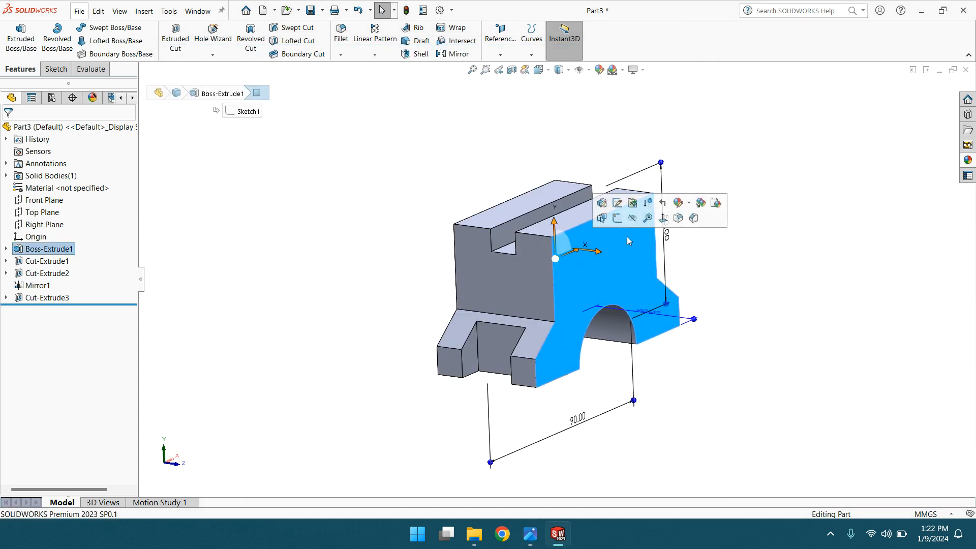
left_click(663, 218)
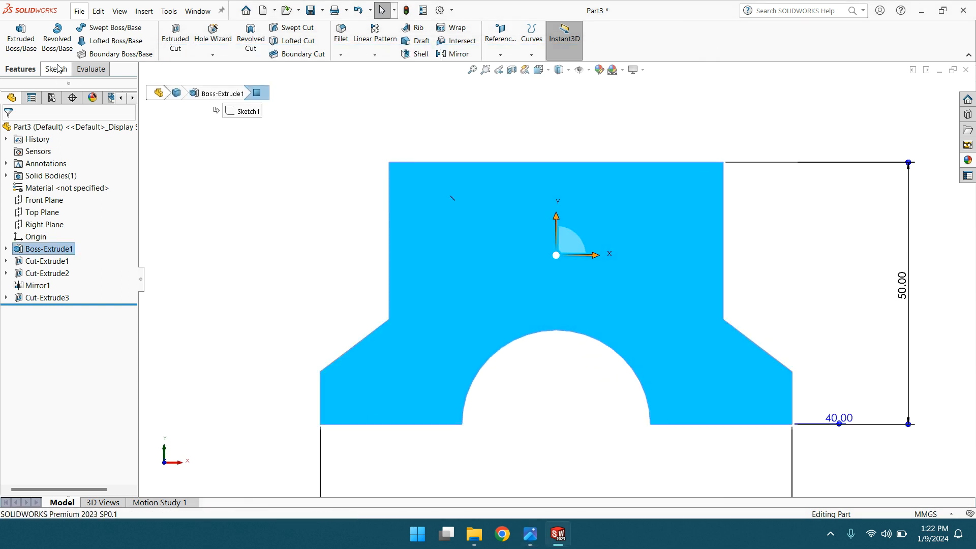
left_click(56, 70)
left_click(96, 41)
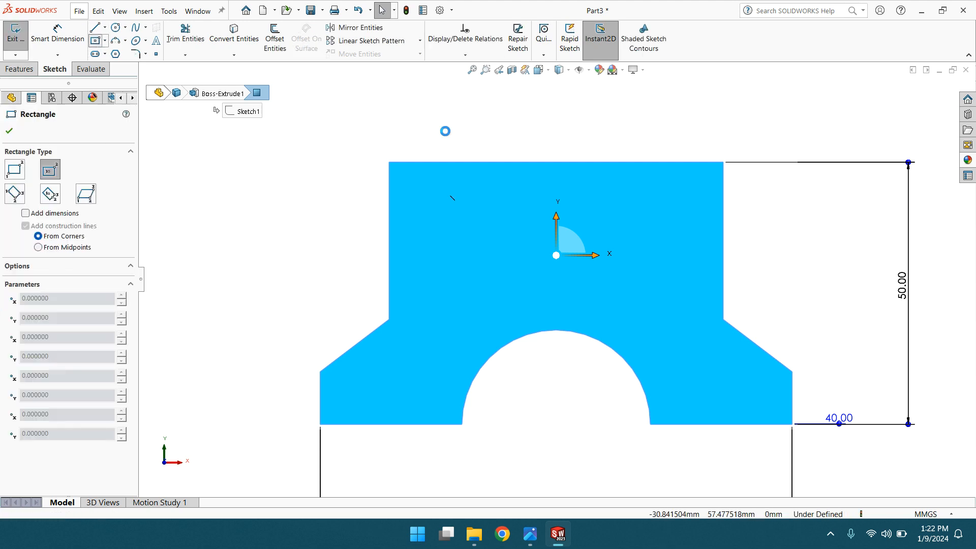
left_click(556, 161)
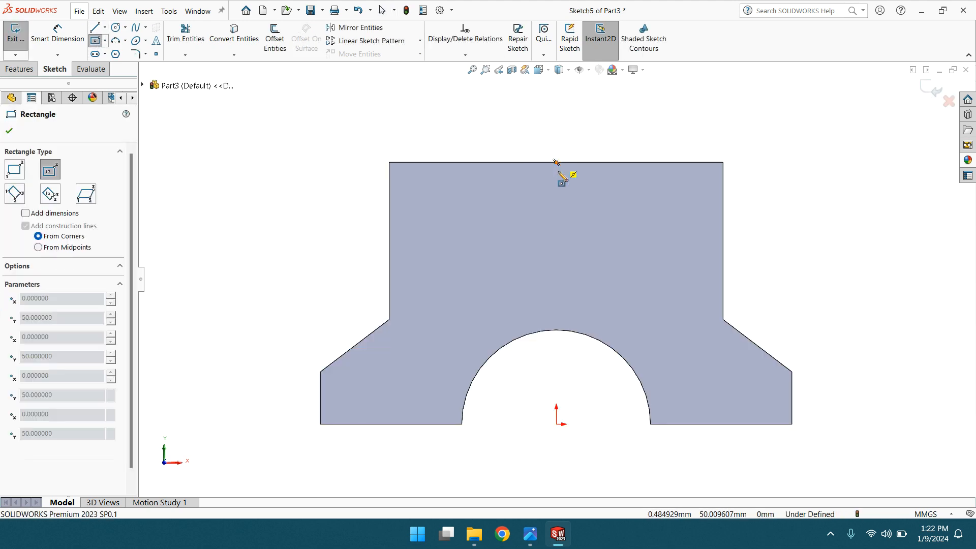
left_click(605, 200)
right_click(606, 201)
left_click(620, 207)
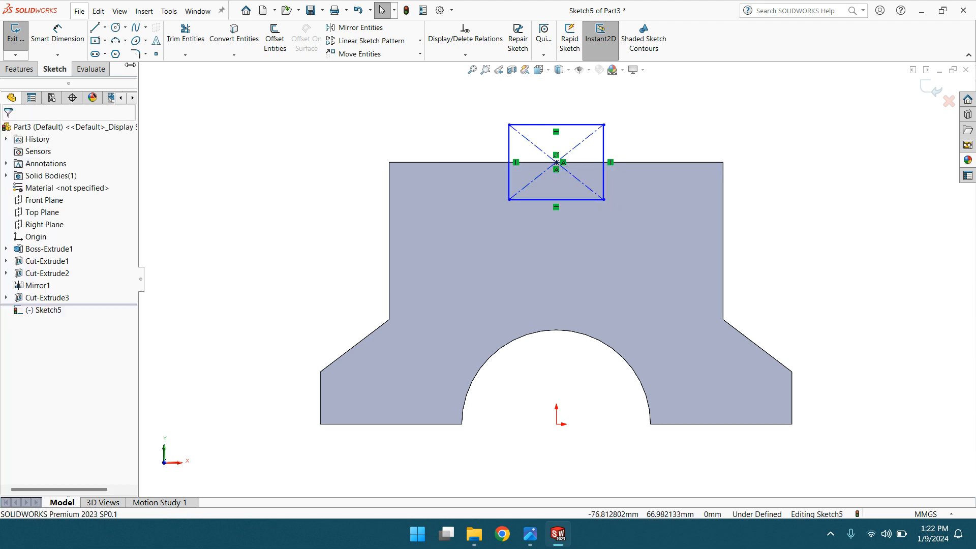
left_click(56, 31)
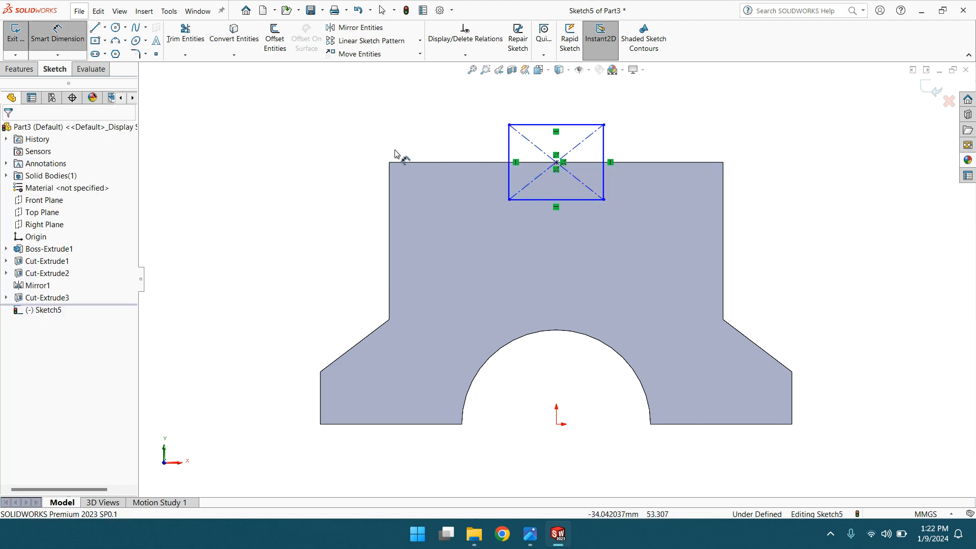
left_click(555, 200)
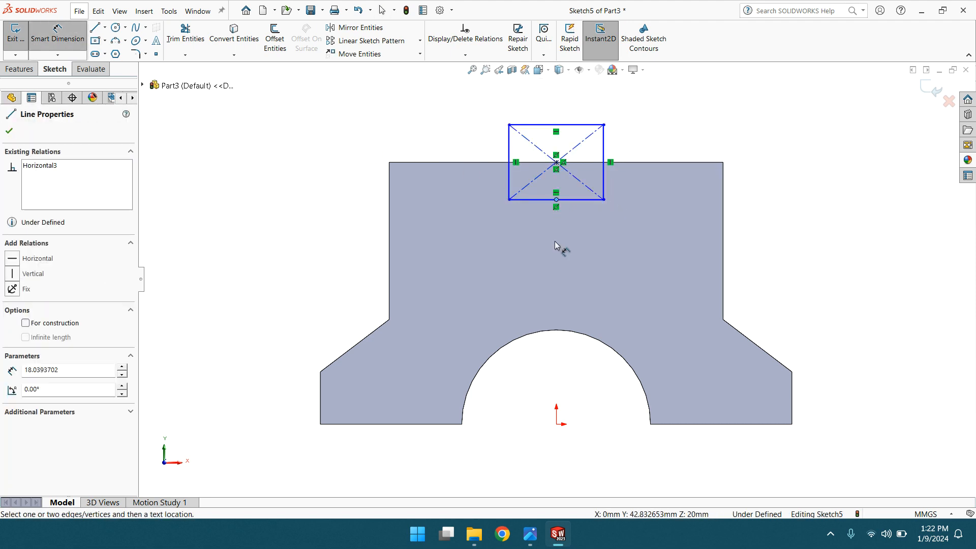
left_click(530, 200)
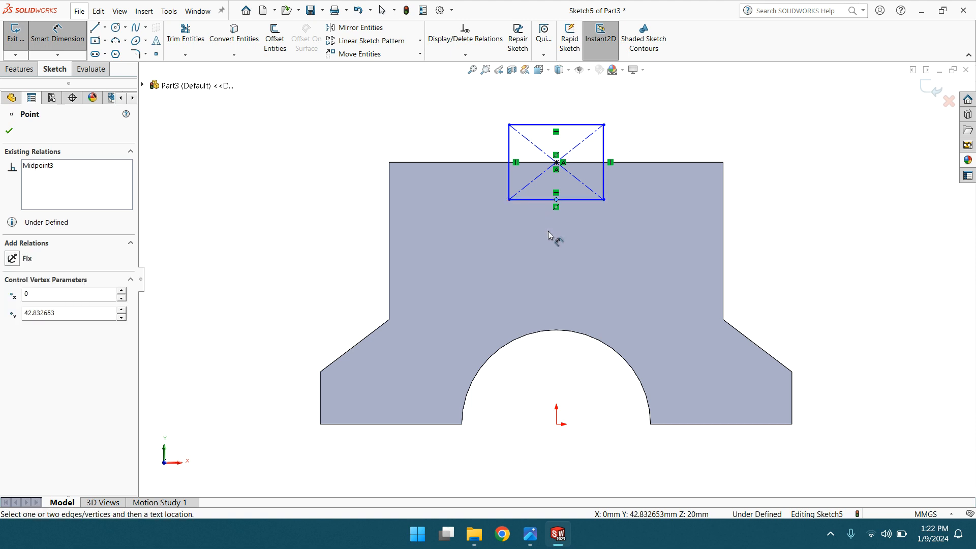
left_click(11, 132)
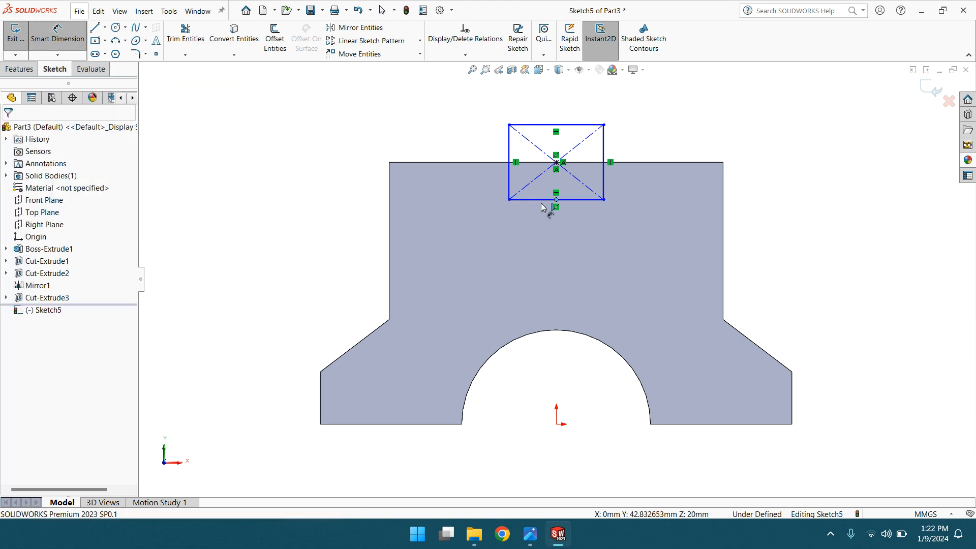
left_click(556, 200)
key("Escape")
key("Escape")
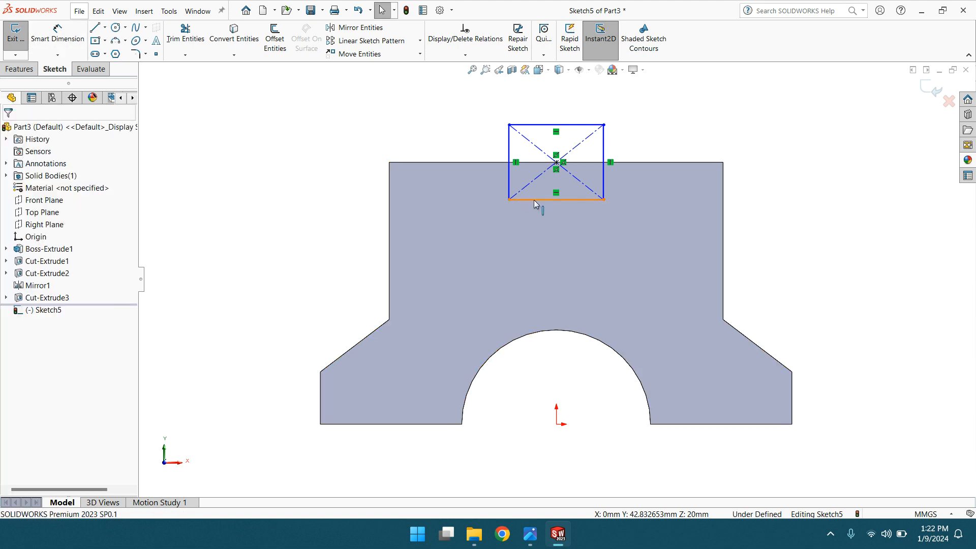
Dimension the width of the rectangle on the arched side face as 40 mm.
left_click(55, 35)
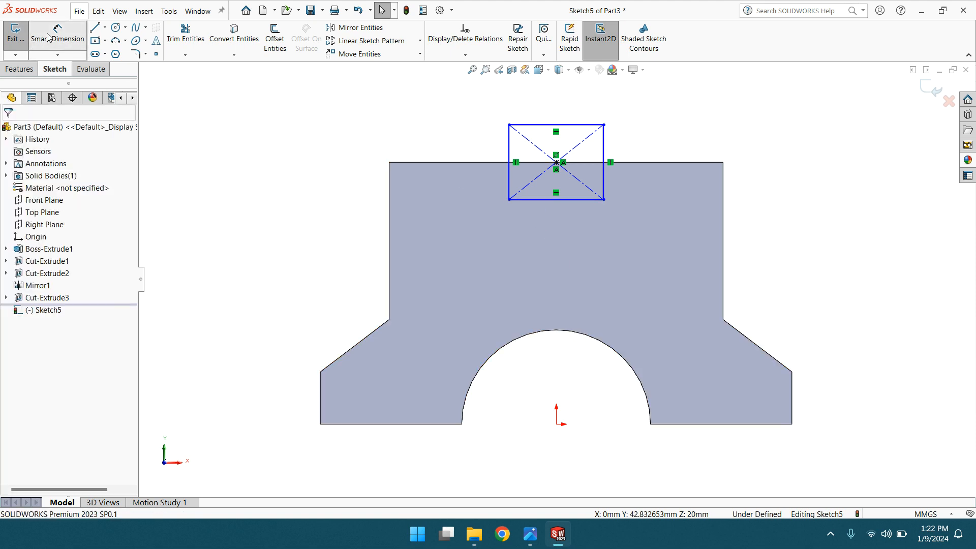
left_click(551, 199)
left_click(564, 243)
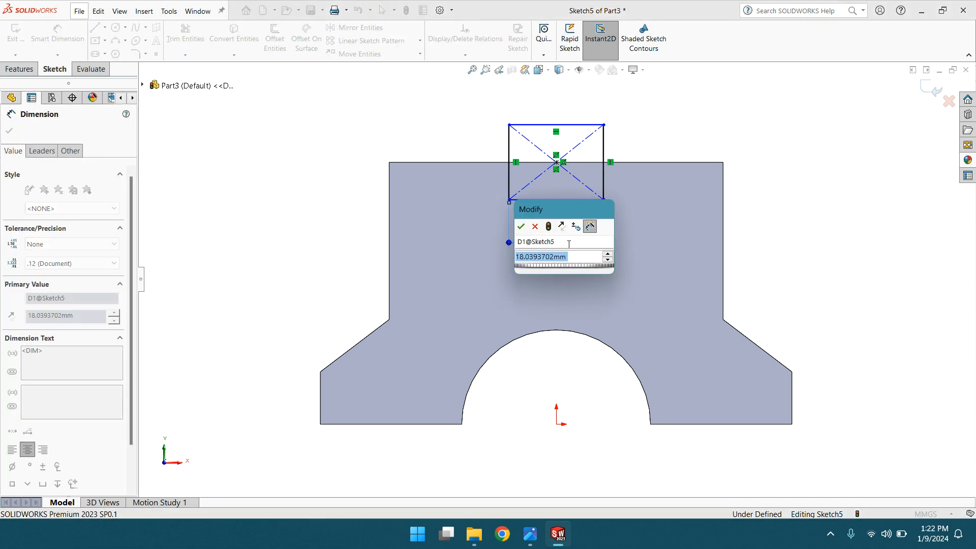
type("40")
key("Return")
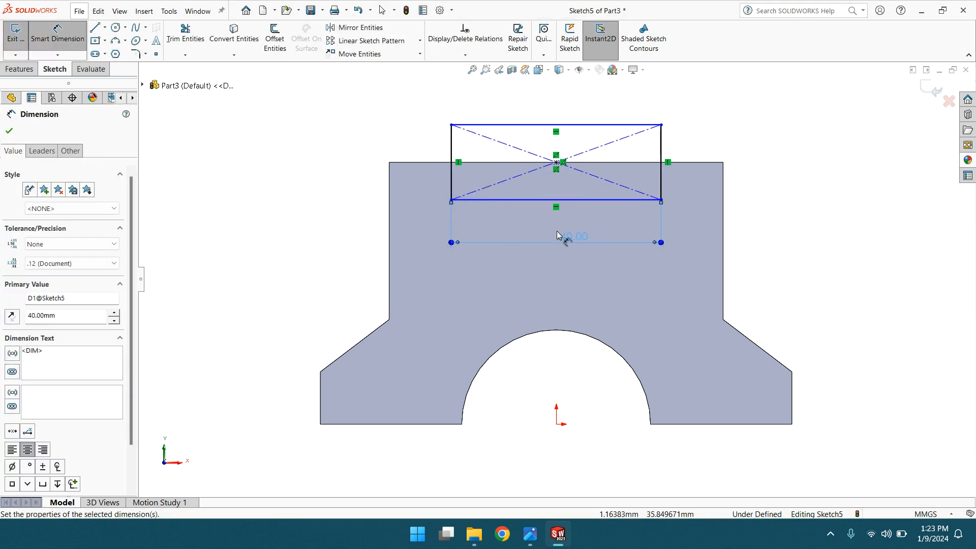
Dimension the rectangle's lower edge 8 mm below the block's top corner on the arched side face.
left_click(451, 200)
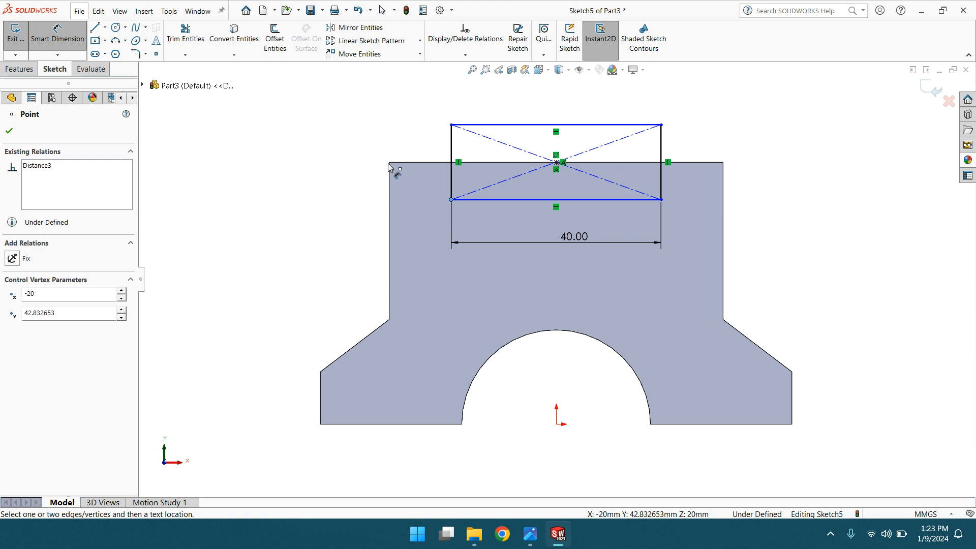
left_click(388, 163)
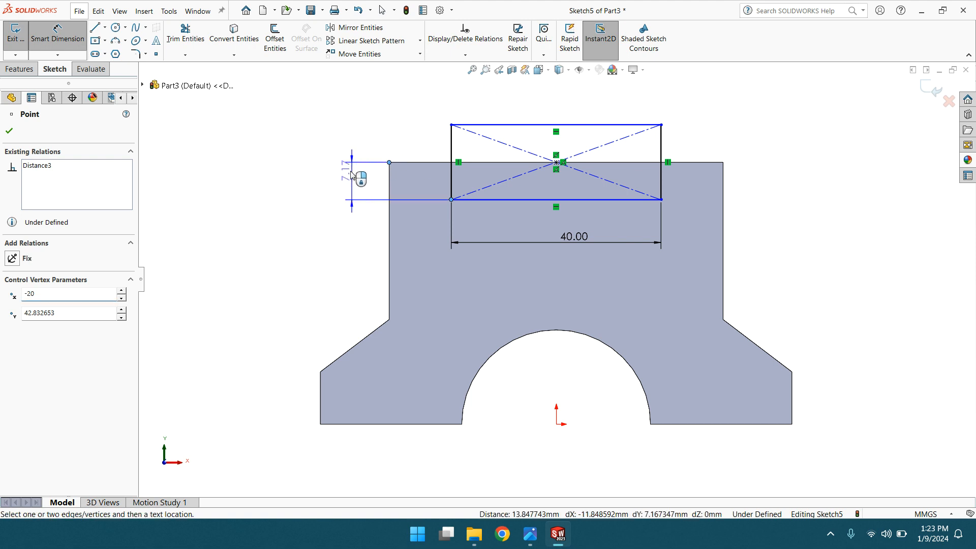
left_click(344, 183)
type("8")
key("Return")
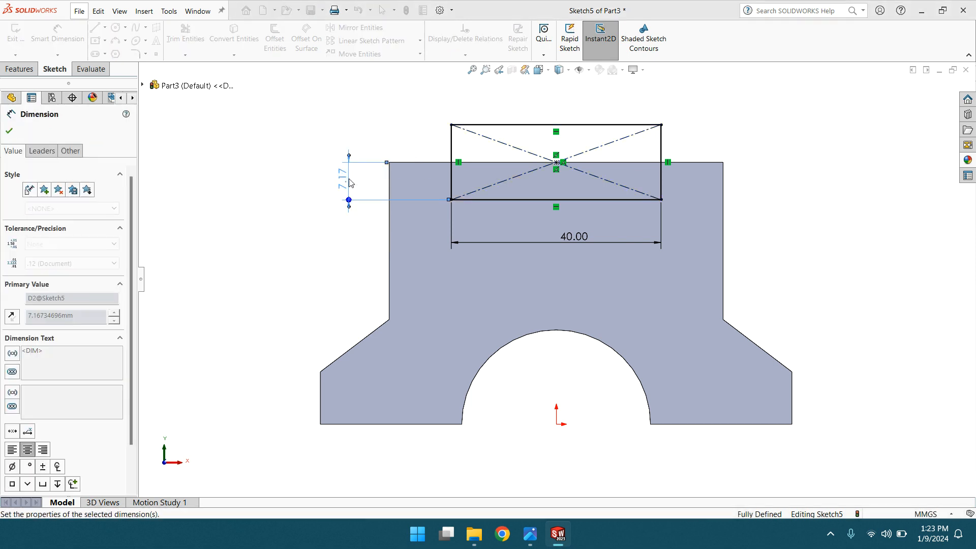
left_click(8, 131)
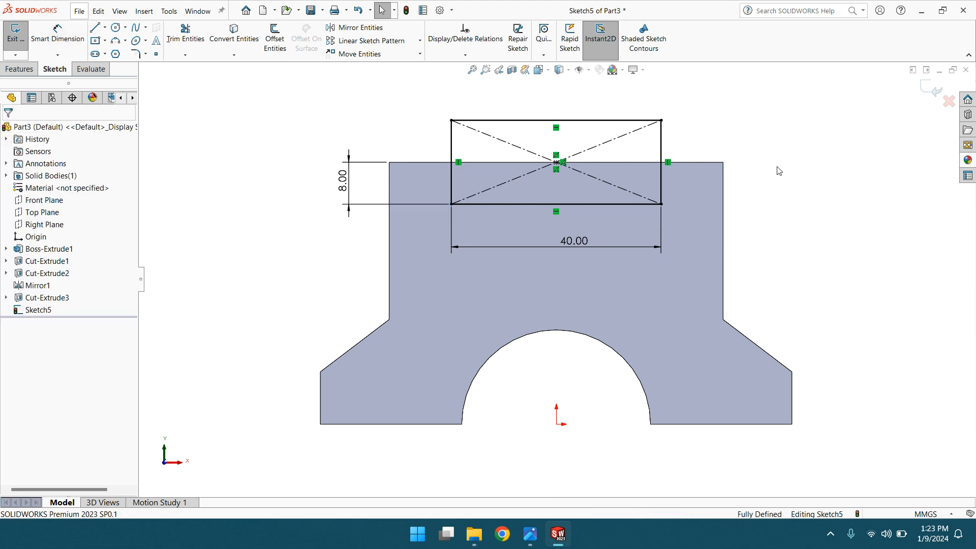
Cut the 40 mm wide rectangle through all across the block to leave four corner battlements, and inspect the model.
middle_click_drag(771, 174, 722, 224)
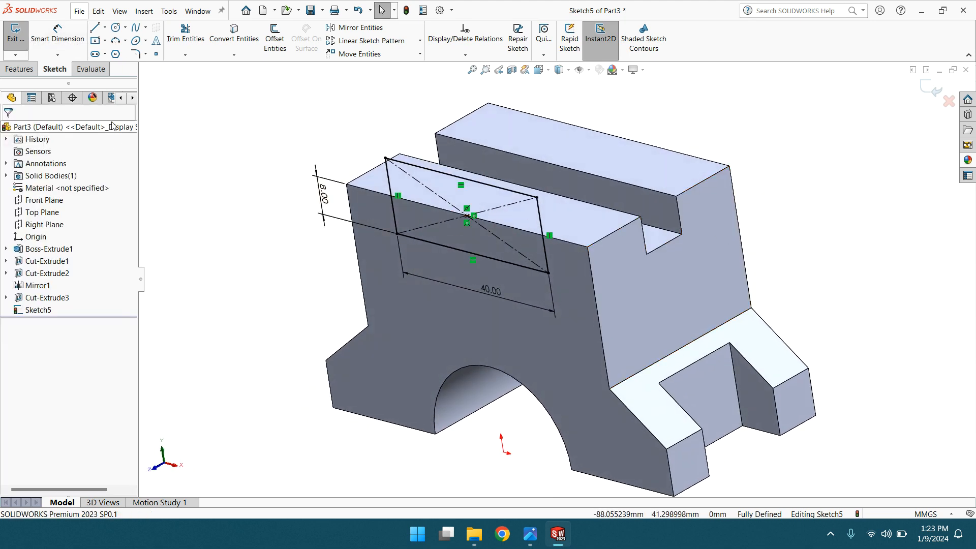
left_click(21, 69)
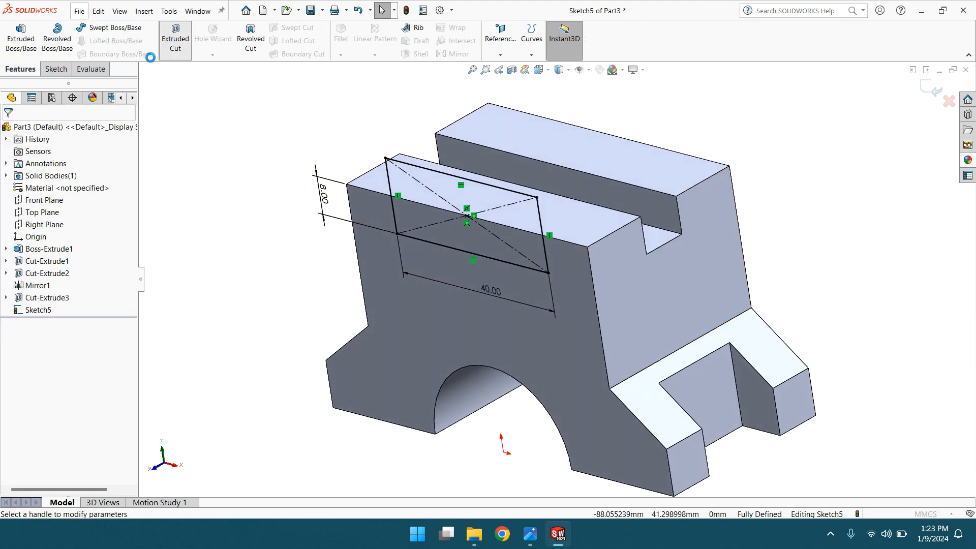
left_click(175, 38)
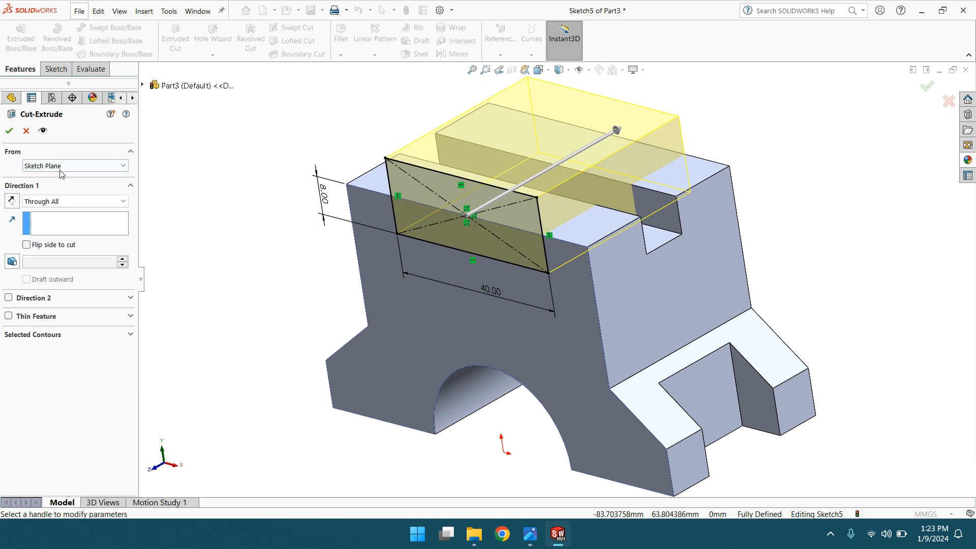
left_click(9, 130)
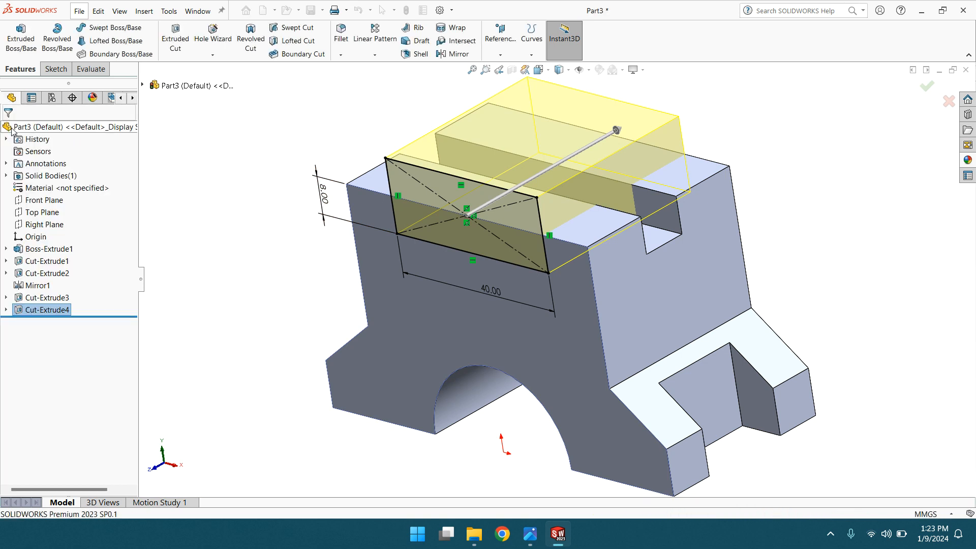
left_click(238, 206)
scroll(460, 261, "up", 3)
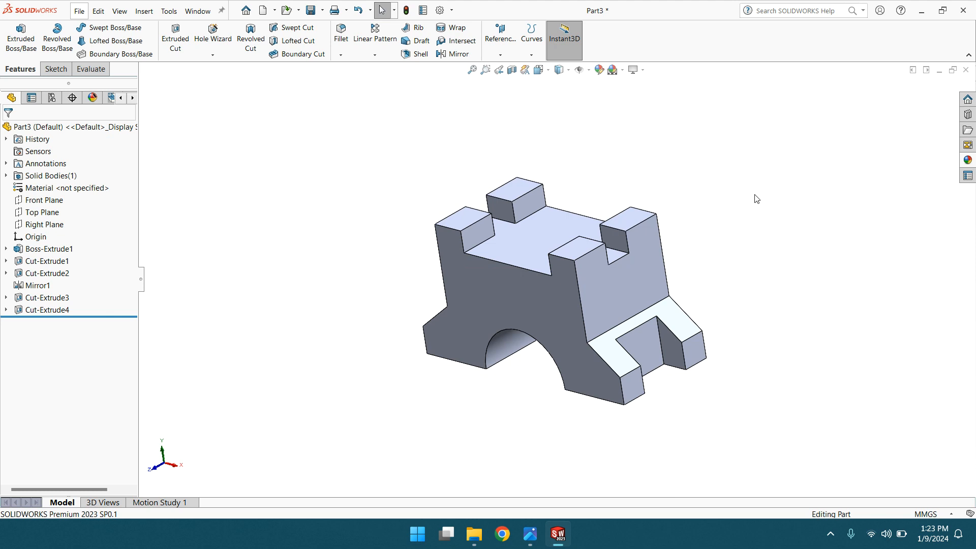
scroll(565, 163, "down", 3)
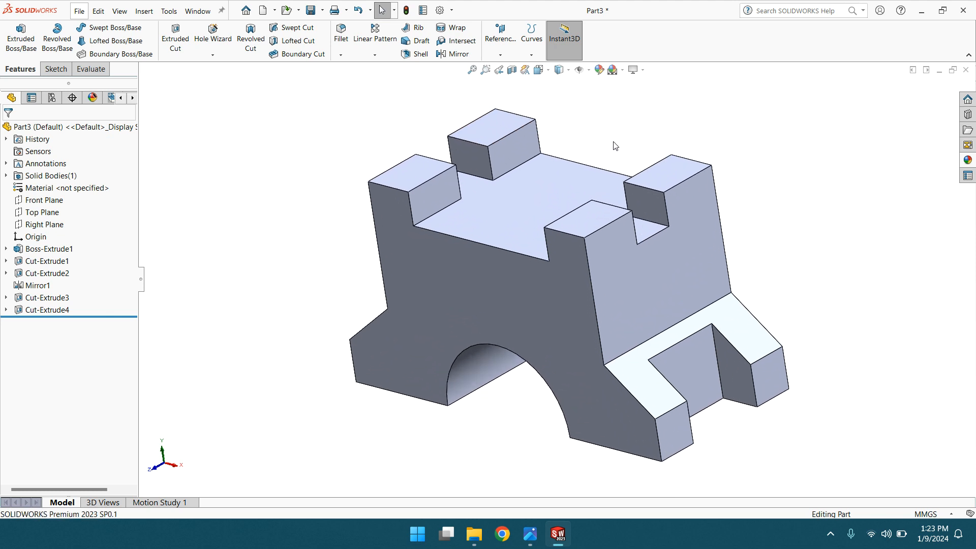
scroll(605, 146, "up", 1)
middle_click_drag(587, 163, 665, 183)
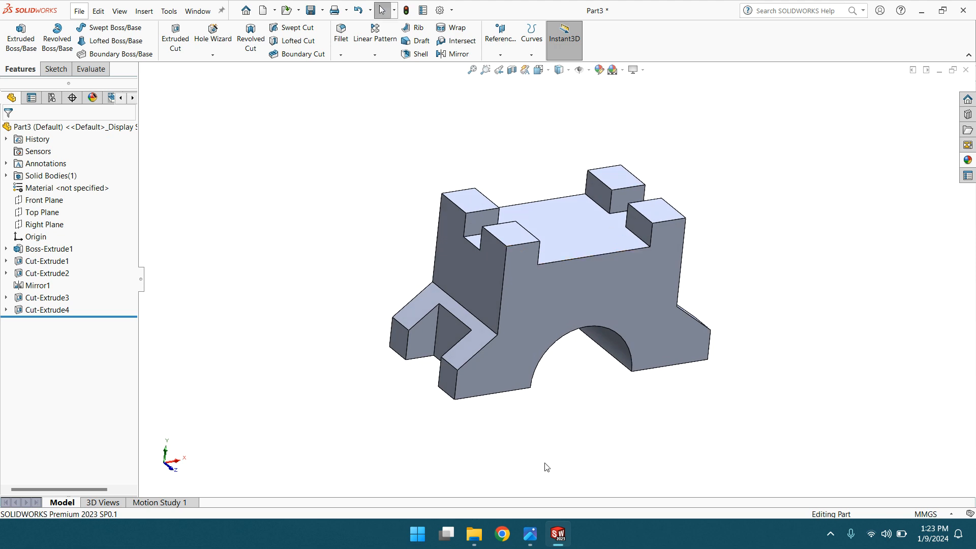
Check the round hole in the reference drawing and sketch a circle about 19 mm in diameter at the origin on the recessed top face.
left_click(531, 533)
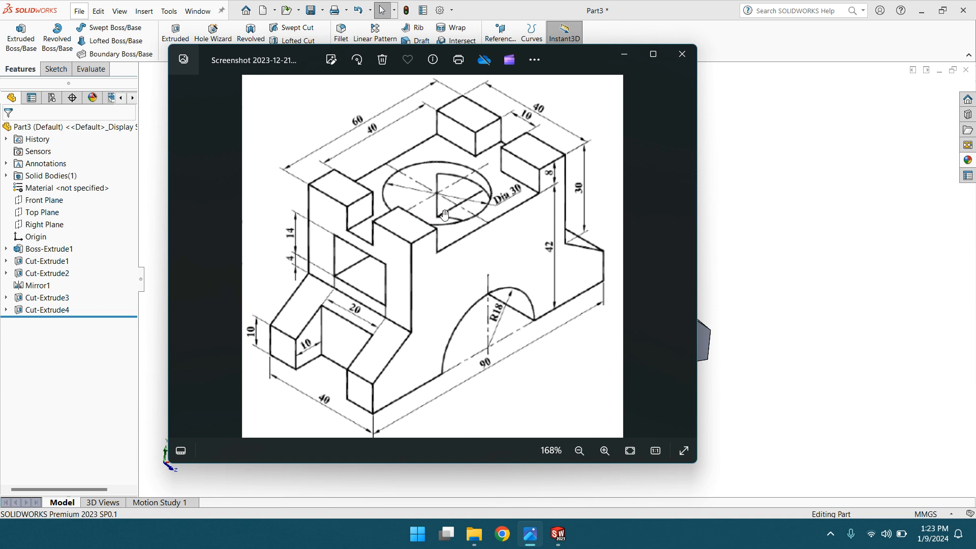
left_click(621, 56)
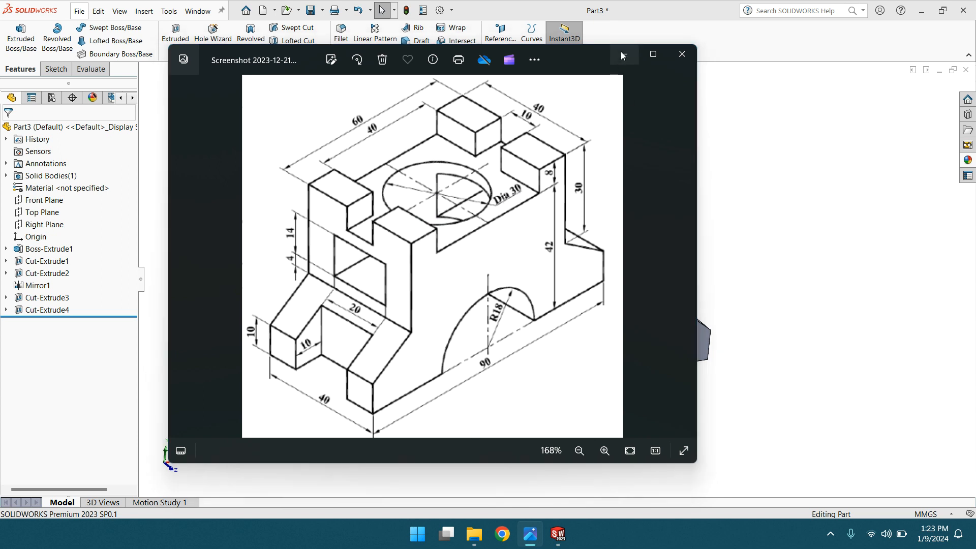
left_click(561, 225)
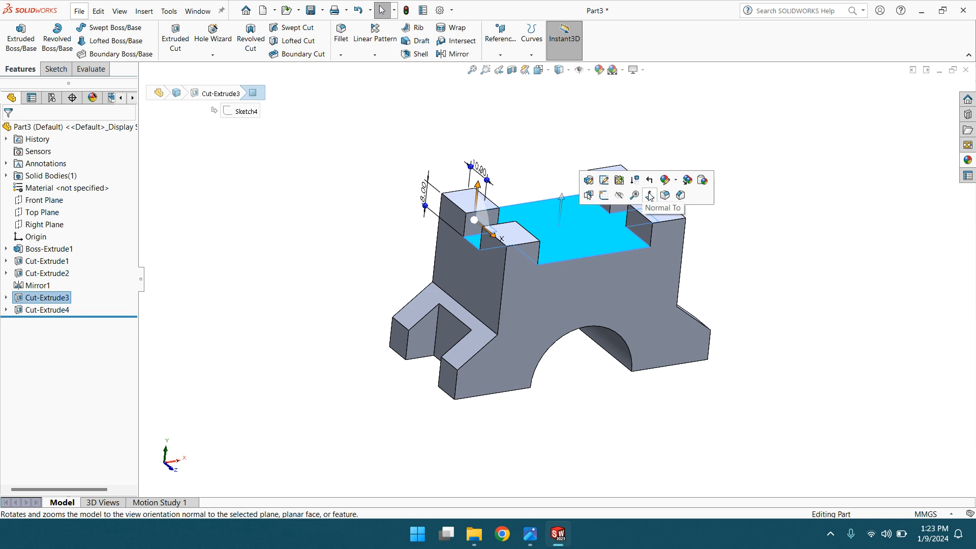
left_click(650, 196)
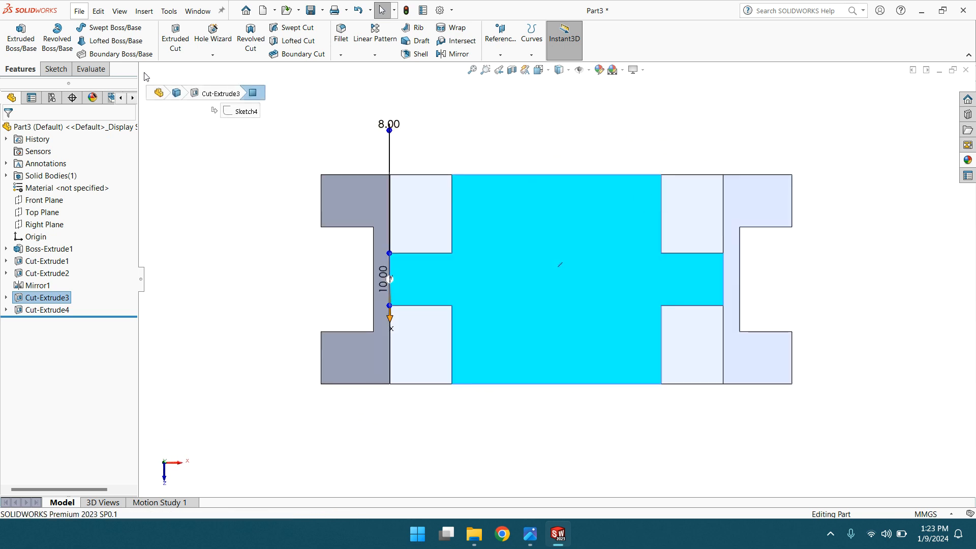
left_click(55, 69)
left_click(118, 28)
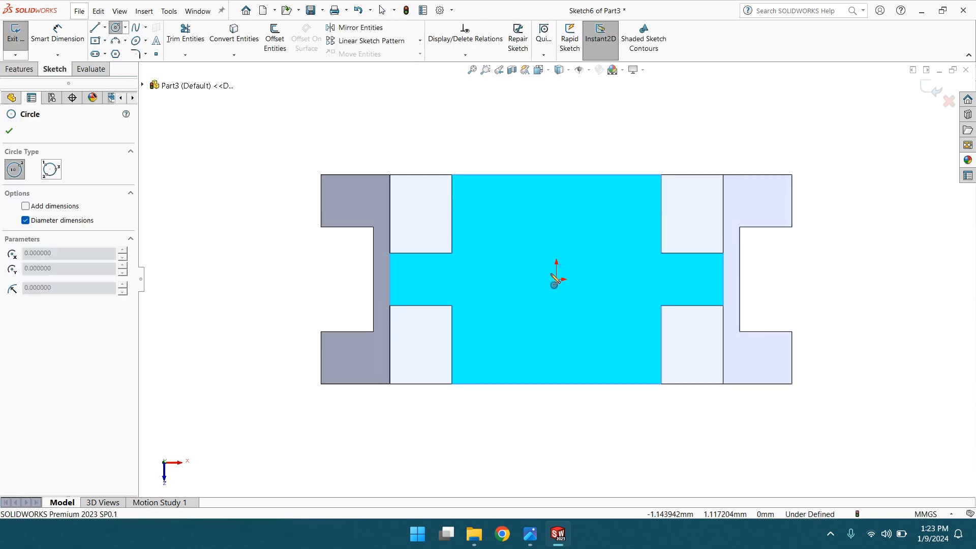
left_click(557, 279)
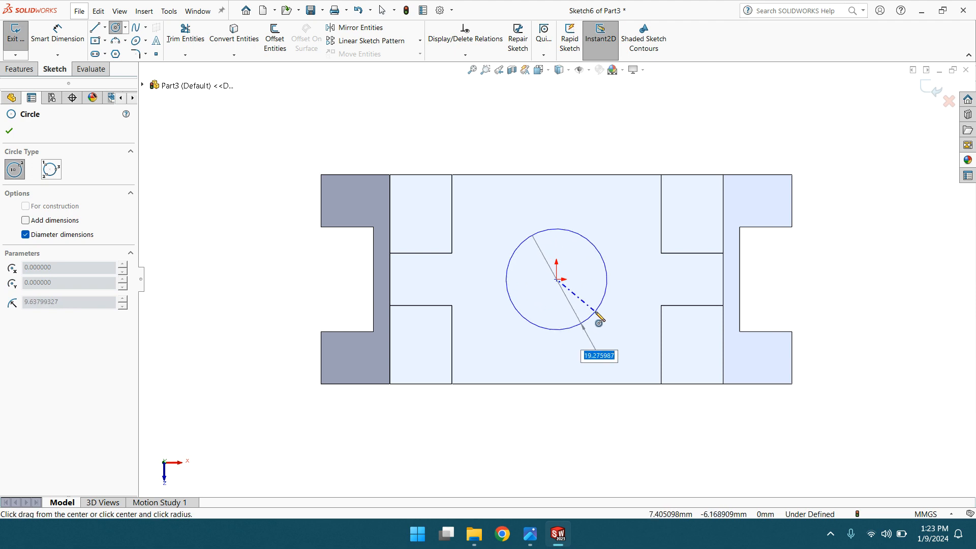
left_click(595, 312)
Dimension the diameter of the circle on the recessed top face as 18 mm.
left_click(54, 39)
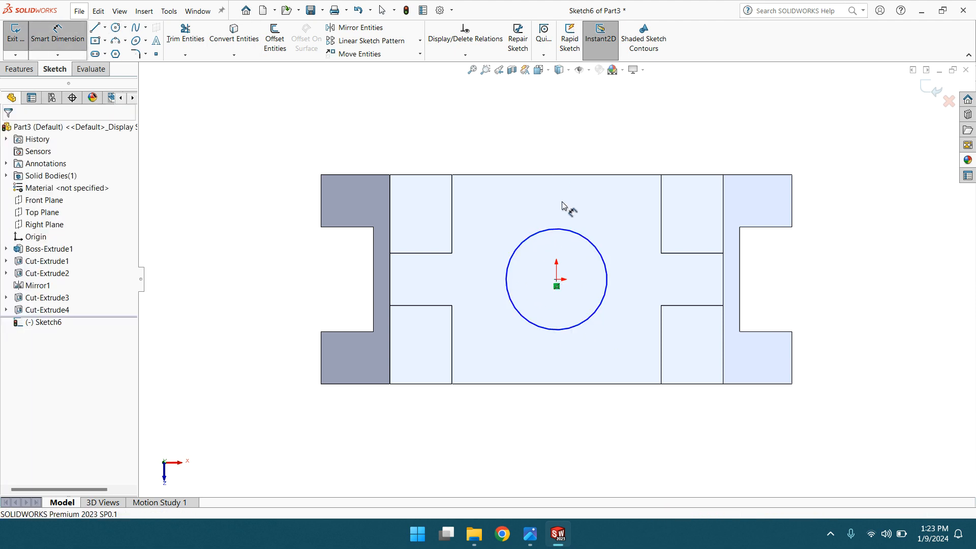
left_click(560, 227)
left_click(560, 201)
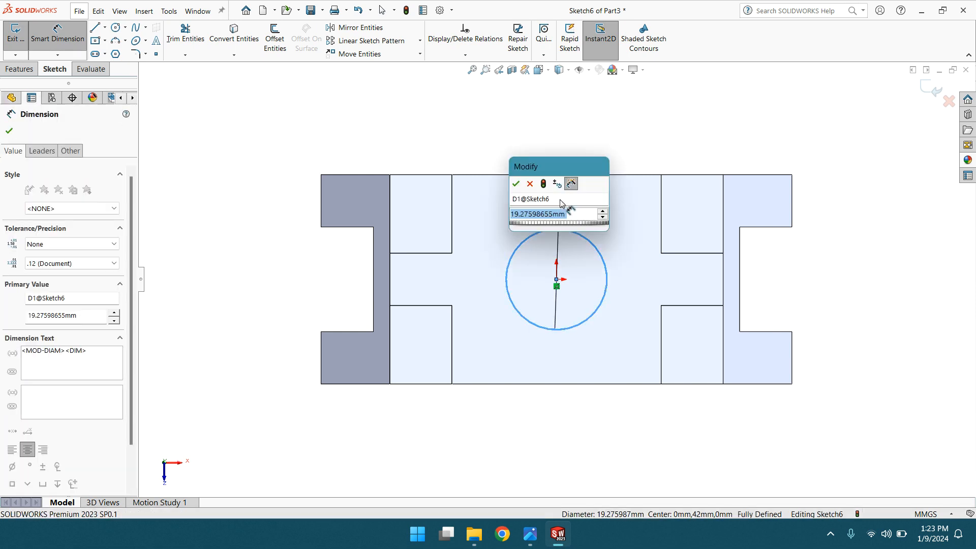
type("18")
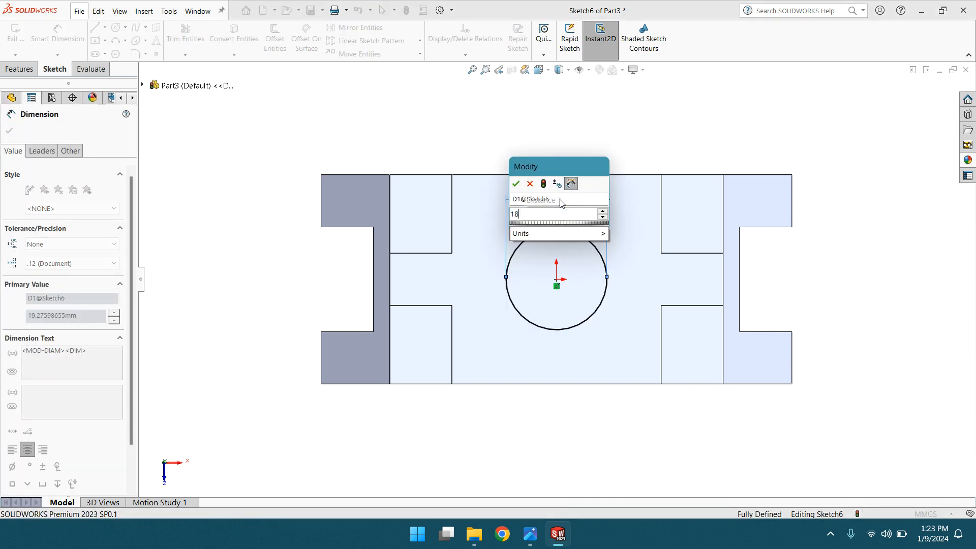
key("Return")
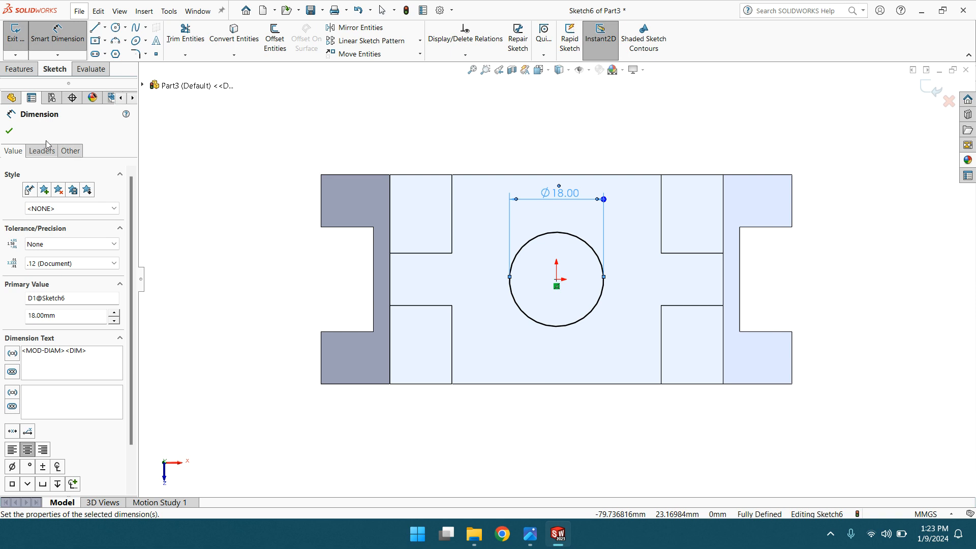
left_click(10, 130)
Check the hole diameter in the reference drawing and set the circle's diameter to 30 mm.
left_click(530, 532)
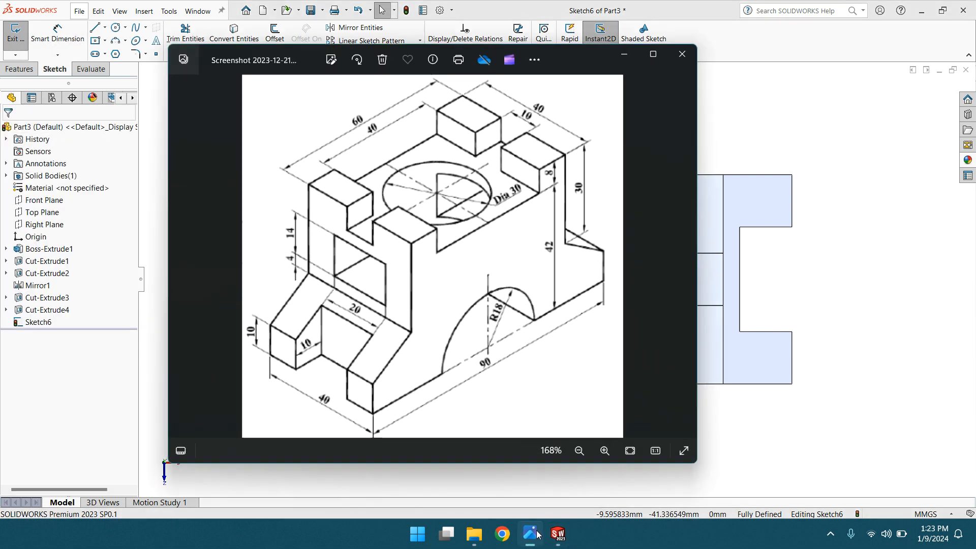
left_click(625, 55)
left_click(560, 196)
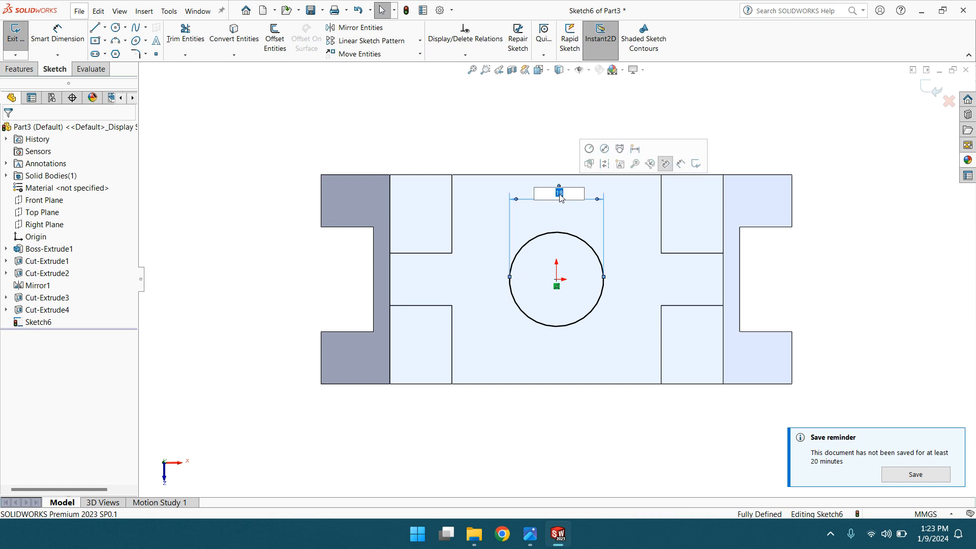
type("30")
key("Return")
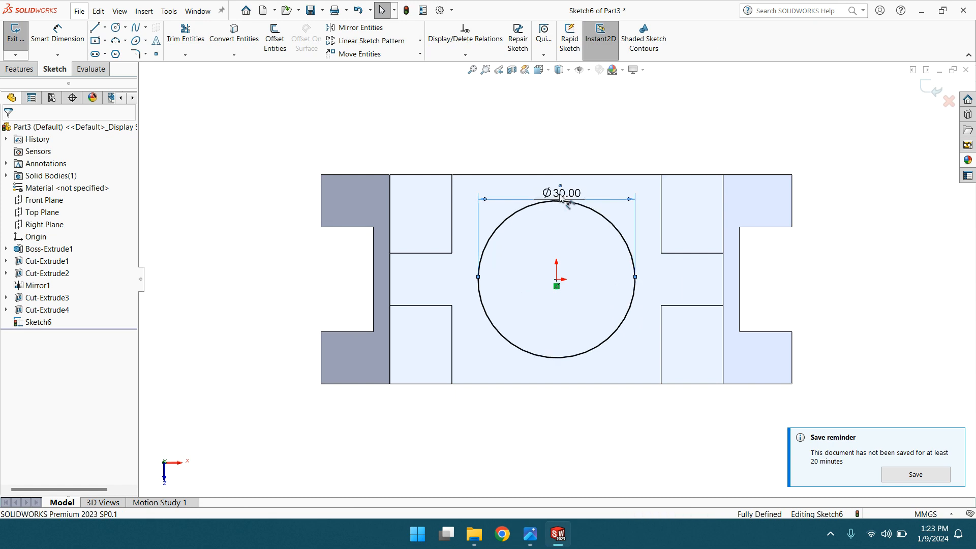
Cut the 30 mm circle through all, down from the recessed top face into the arch, and inspect the model.
left_click(18, 73)
key("ctrl+7")
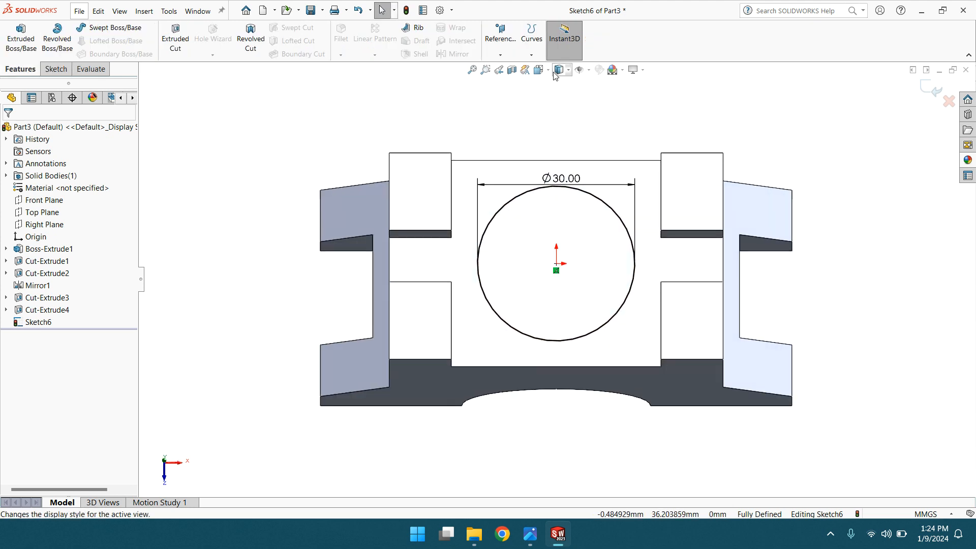
middle_click_drag(591, 385, 585, 282)
left_click(167, 44)
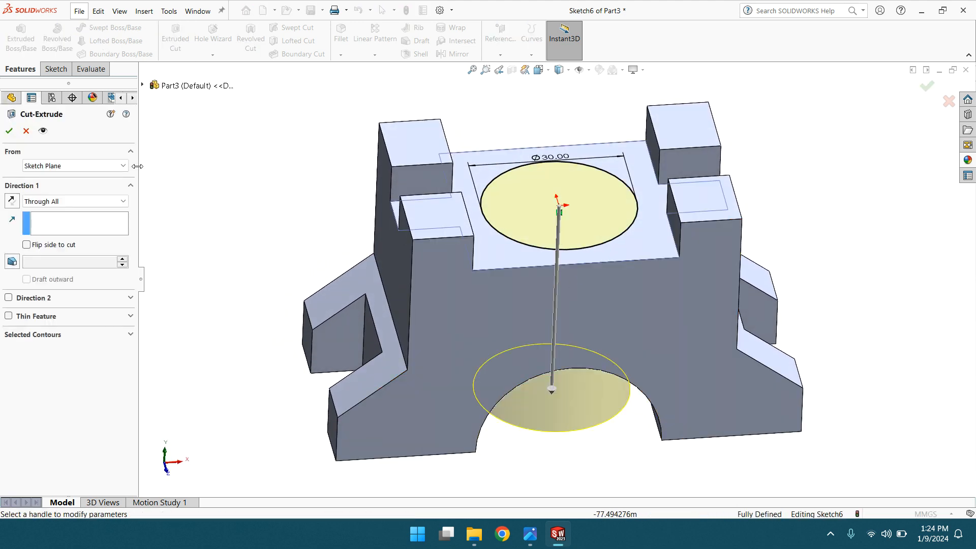
left_click(9, 132)
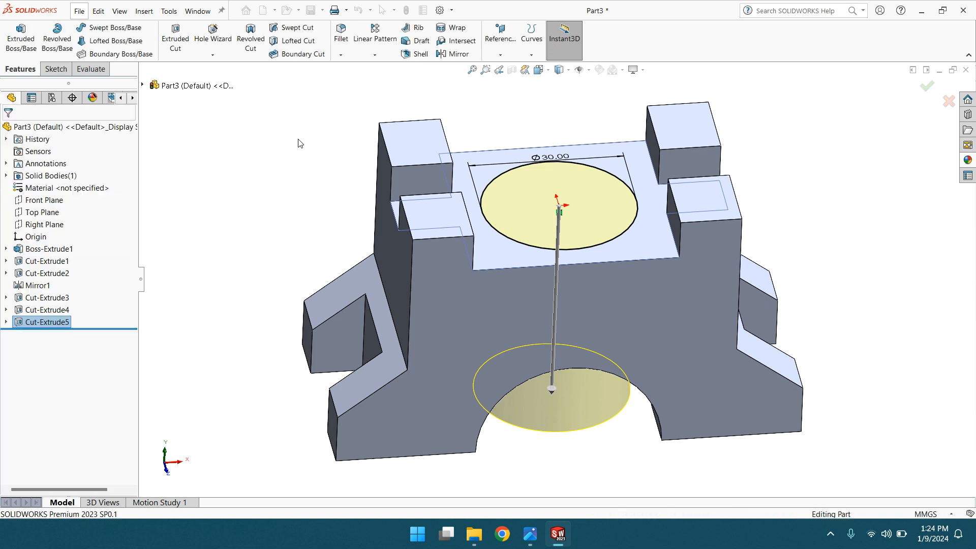
middle_click_drag(592, 227, 583, 267)
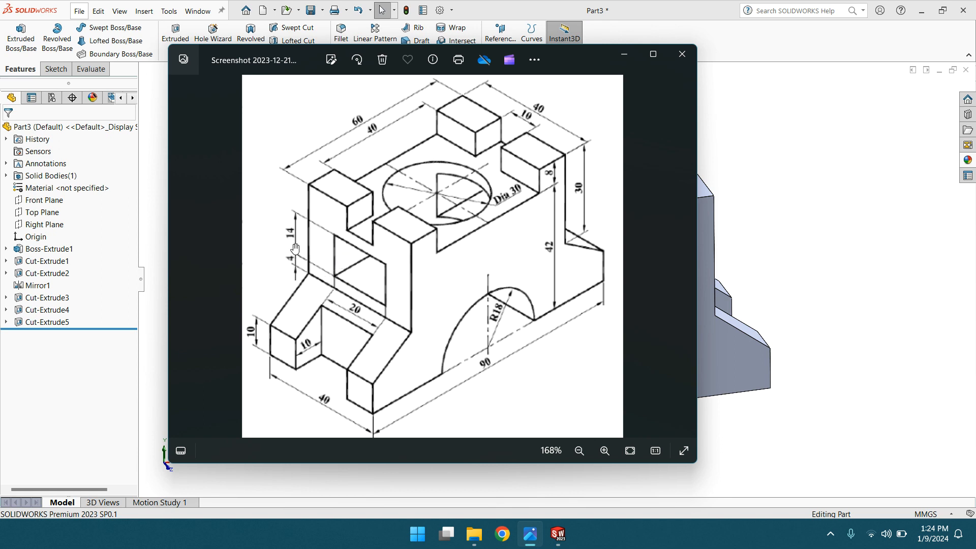
Check the window opening in the reference drawing and sketch a center rectangle about 16 by 10 mm on the upright end face, centered above the origin.
left_click(623, 56)
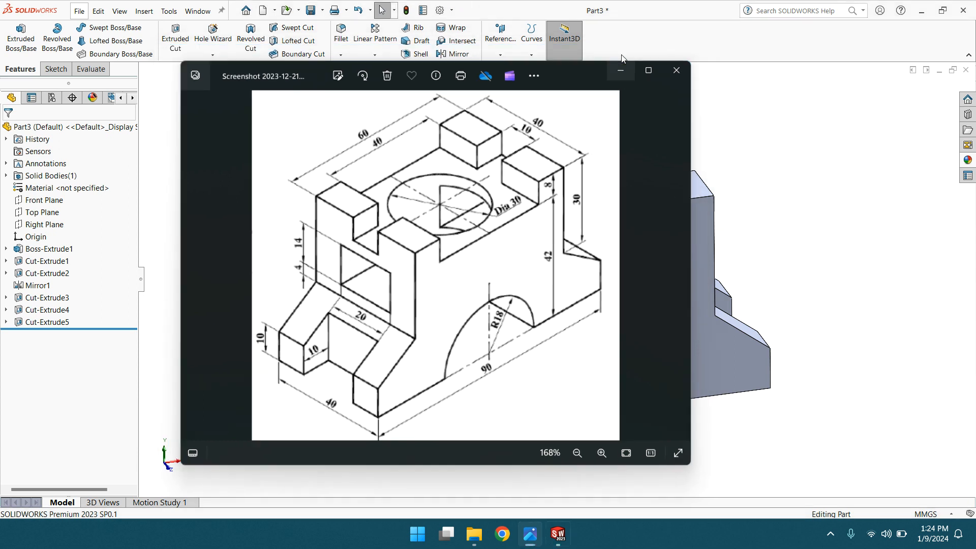
left_click(530, 535)
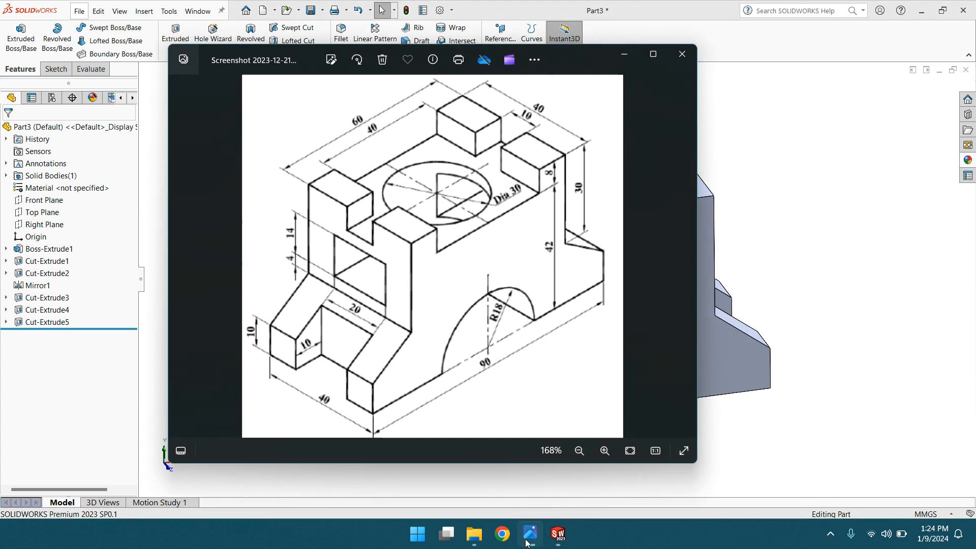
left_click(529, 537)
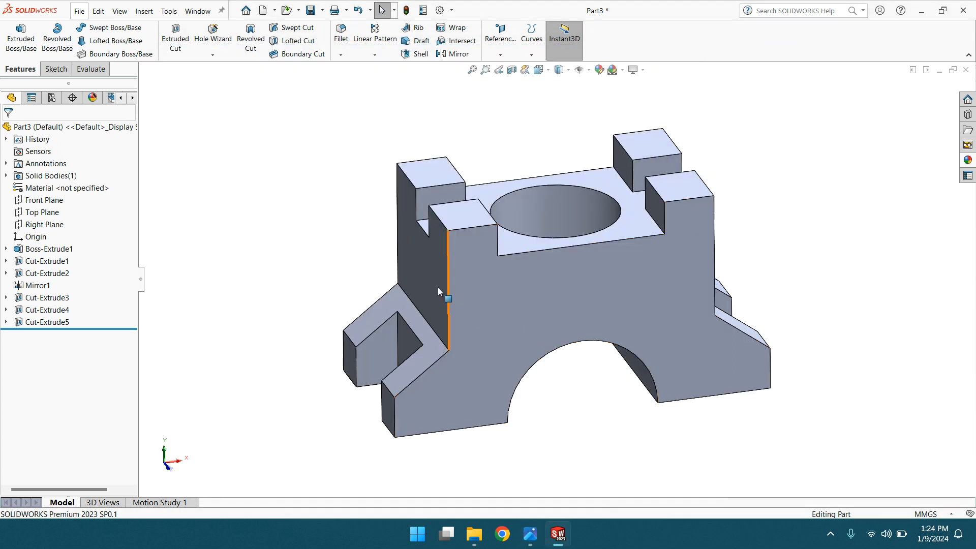
left_click(422, 273)
left_click(509, 235)
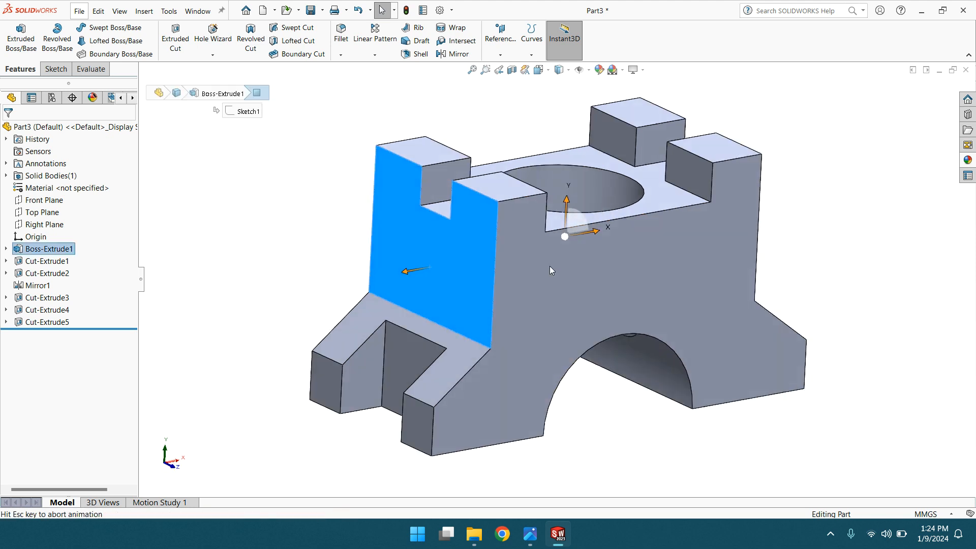
left_click(56, 69)
left_click(96, 40)
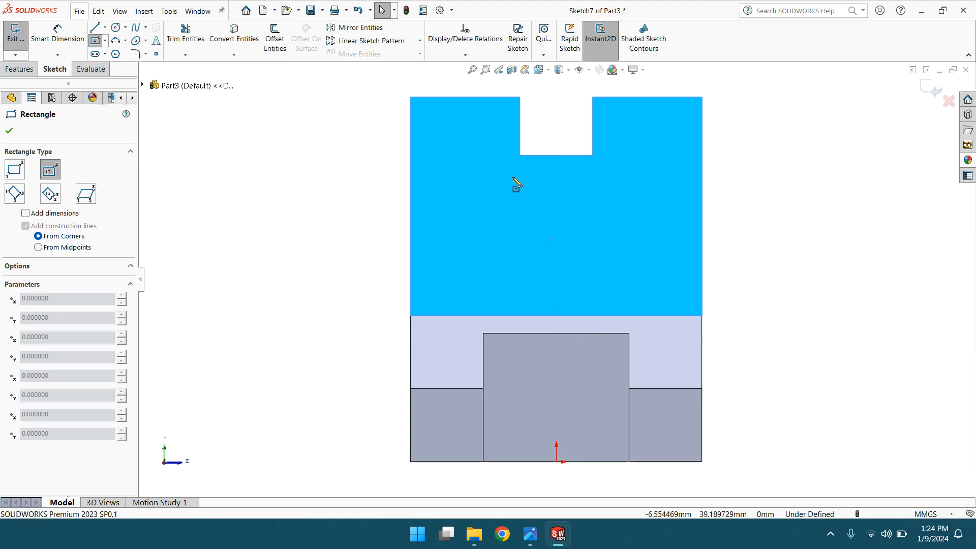
left_click(556, 221)
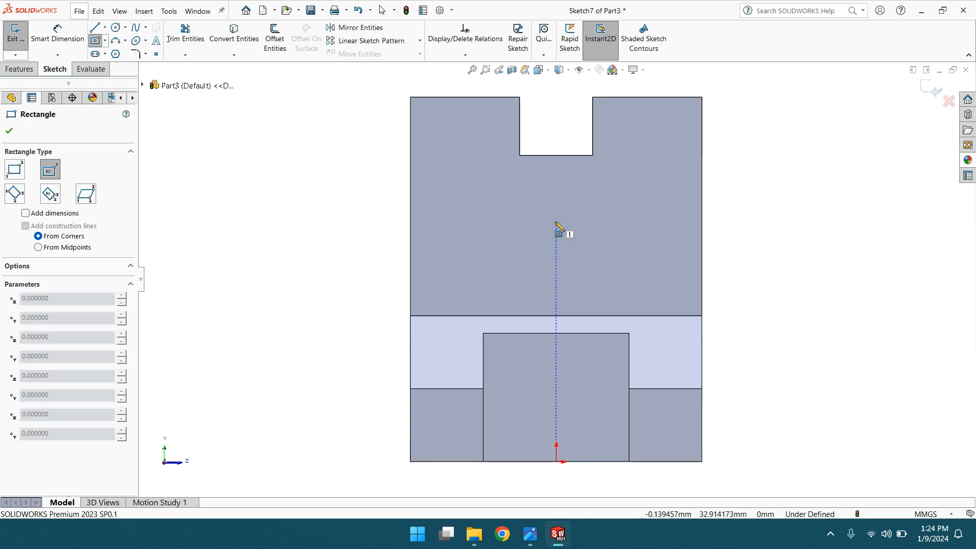
left_click(614, 259)
right_click(613, 258)
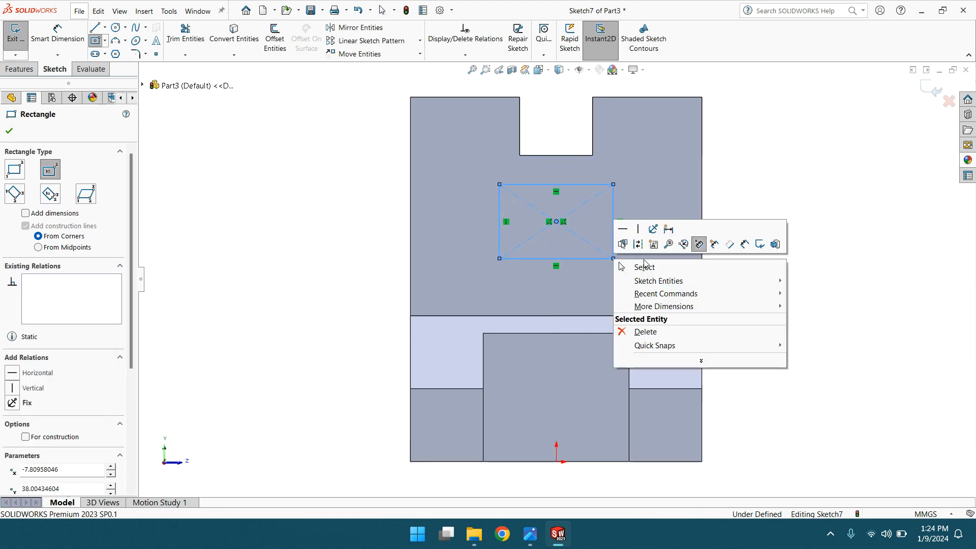
left_click(644, 267)
Dimension the rectangle's lower corner 4 mm above the lower corner of the upright end face.
left_click(72, 44)
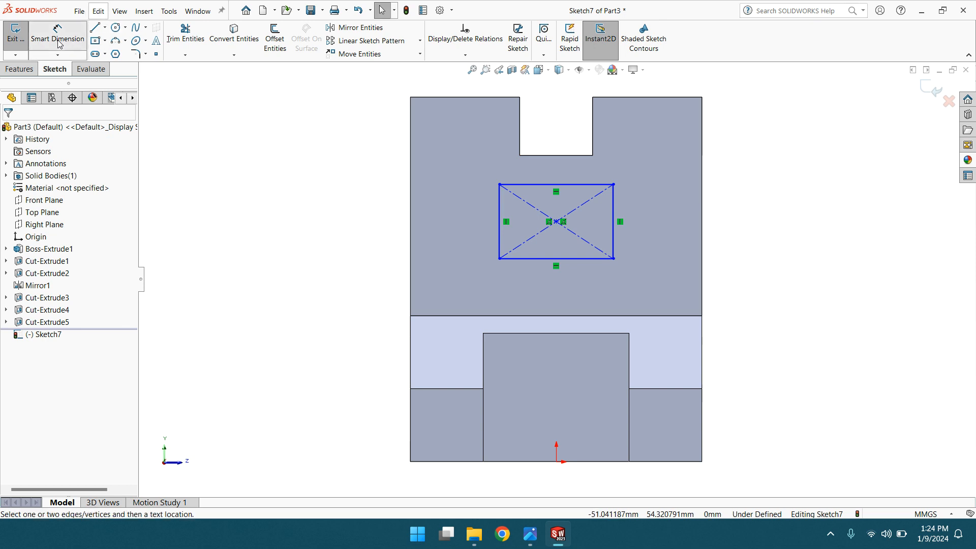
left_click(499, 259)
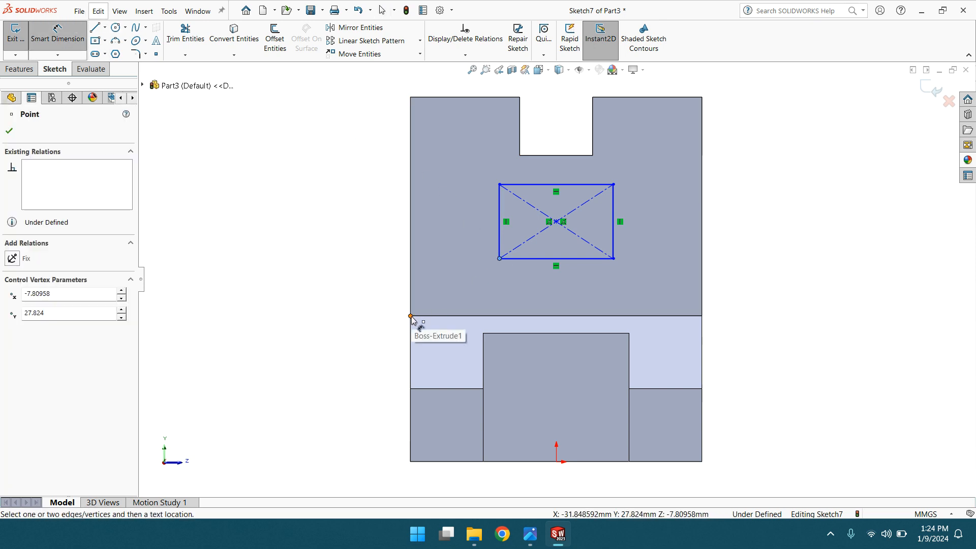
left_click(410, 316)
left_click(378, 292)
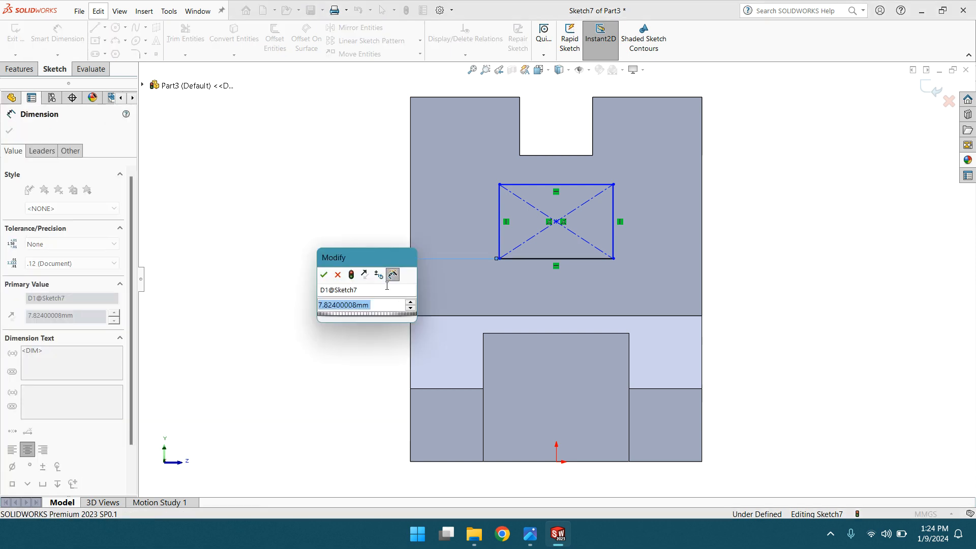
type("4")
key("Return")
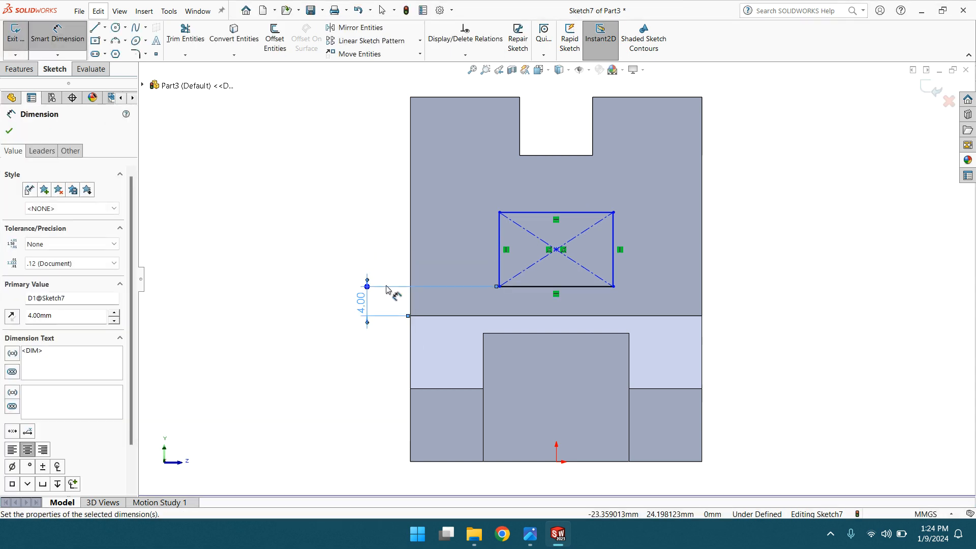
Check the window size in the reference drawing and dimension the rectangle's height as 14 mm.
left_click(531, 533)
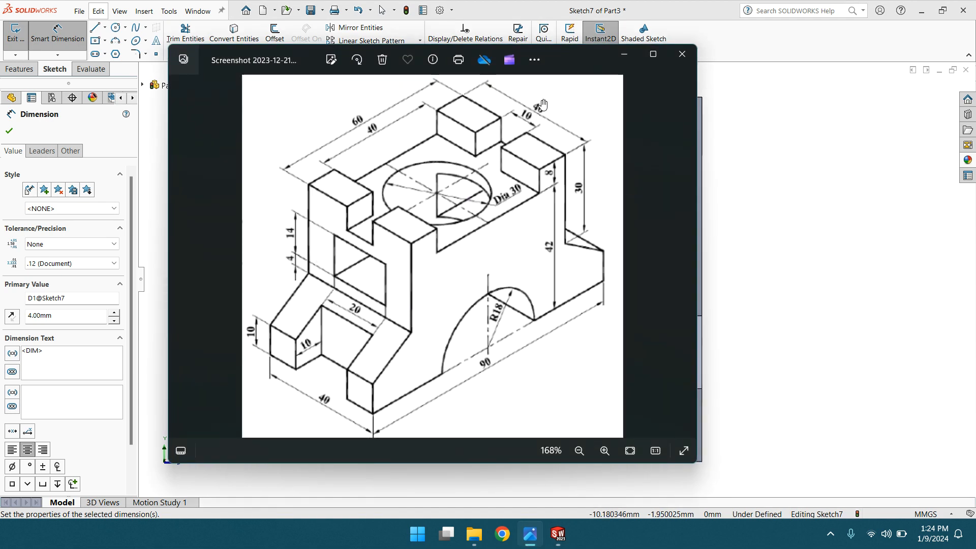
left_click(618, 56)
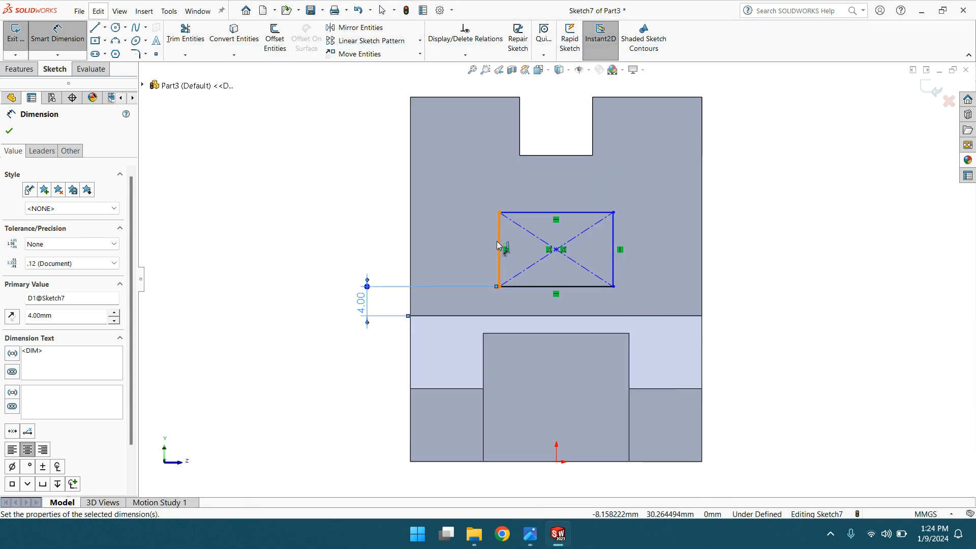
left_click(500, 253)
left_click(454, 253)
type("14")
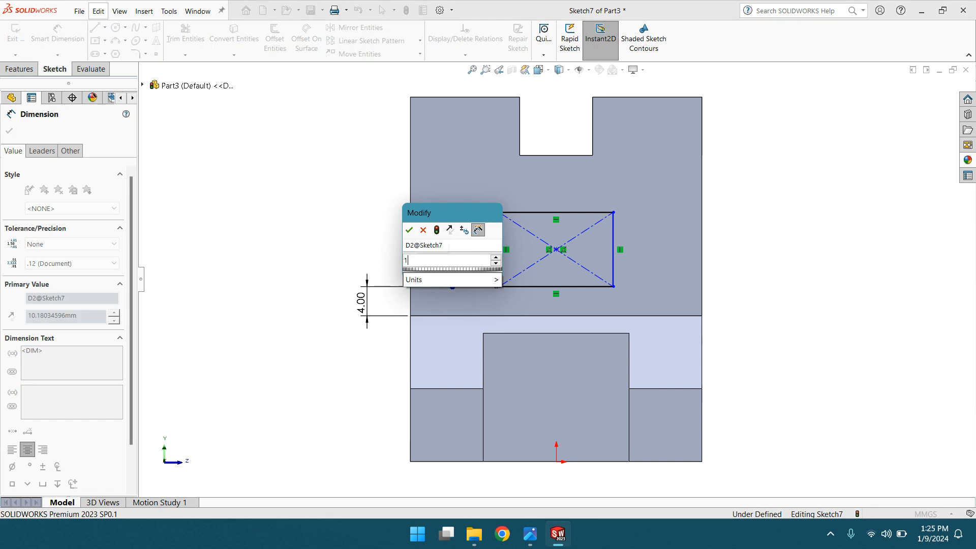
key("Return")
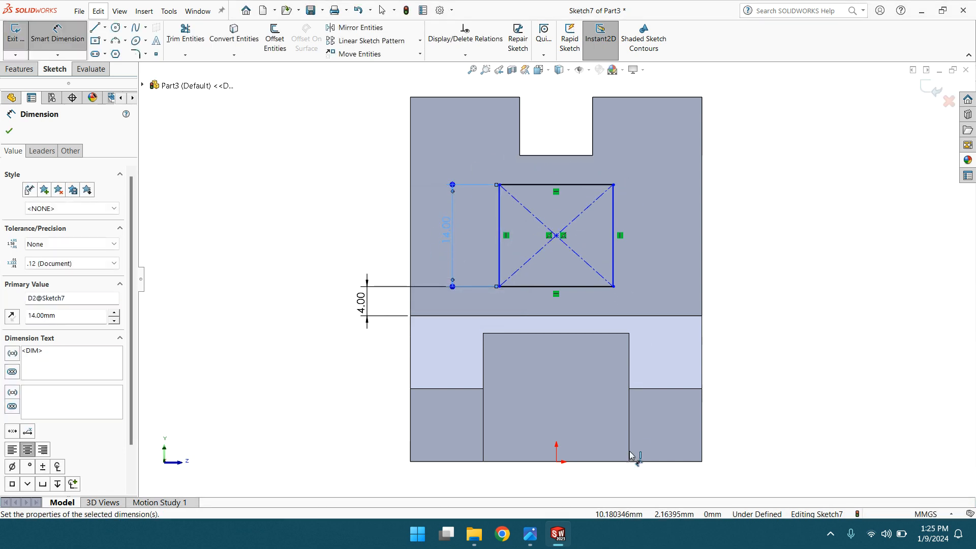
Dimension the width of the window rectangle on the end face as 20 mm.
left_click(550, 185)
left_click(563, 169)
type("20")
key("Return")
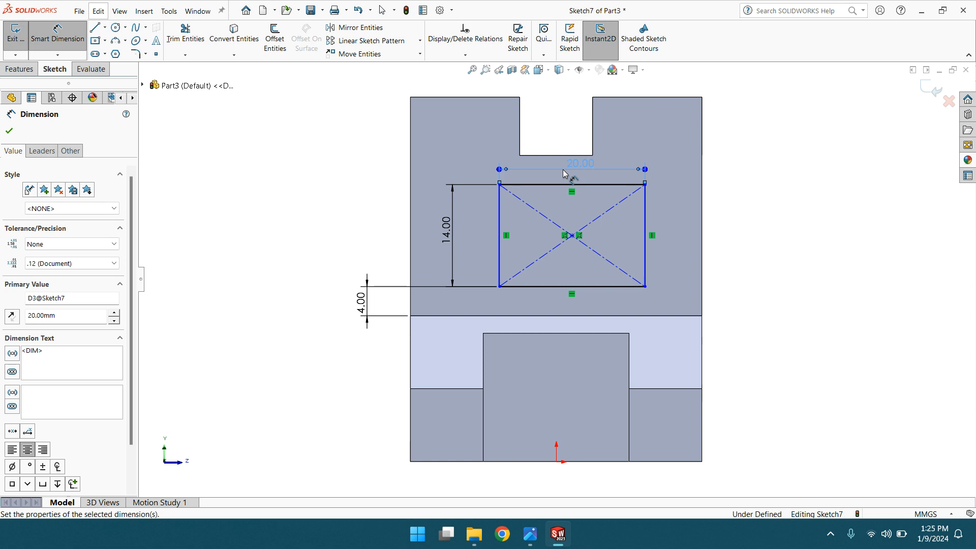
left_click(9, 132)
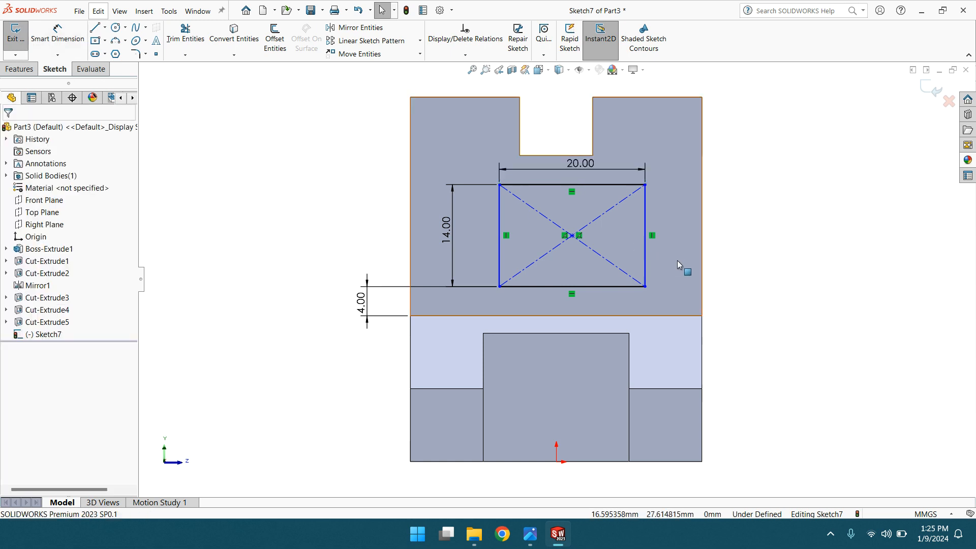
Add a vertical relation between the window rectangle's center point and the origin.
left_click(572, 237)
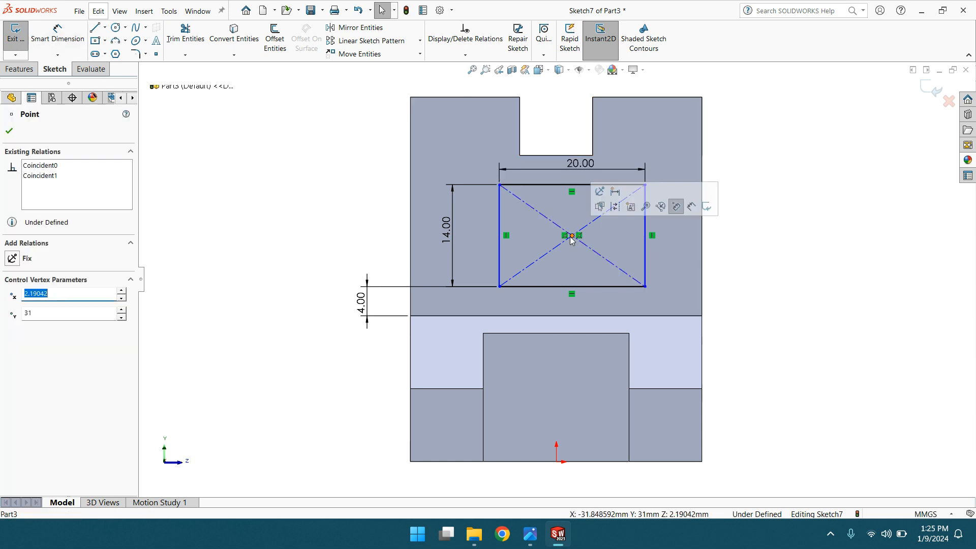
left_click(557, 463, "ctrl")
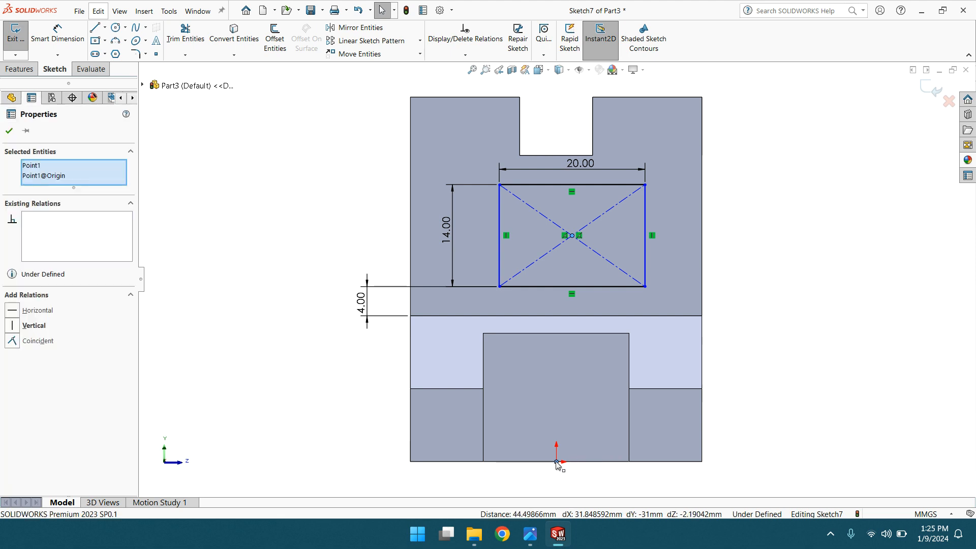
left_click(18, 326)
left_click(10, 131)
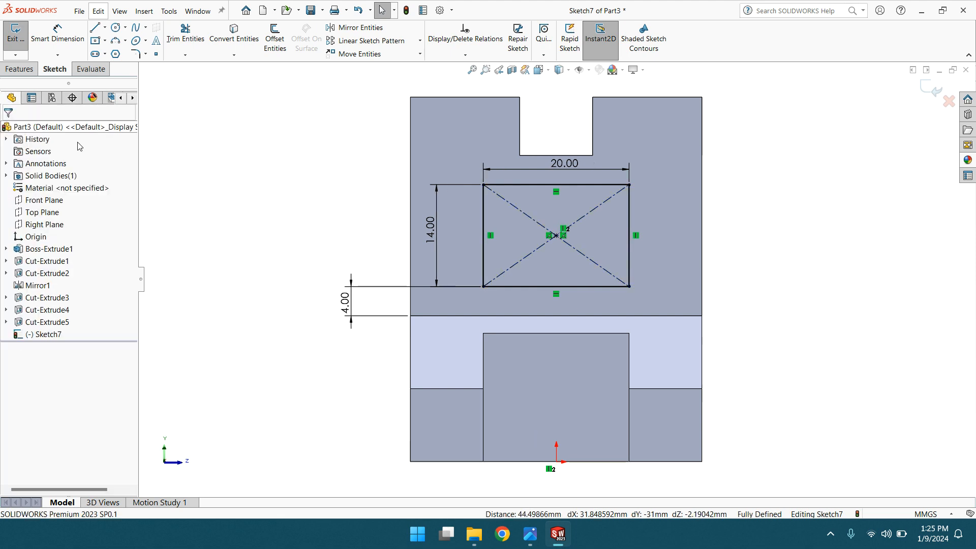
Cut-extrude the window rectangle Through All from the end face along the block's length.
scroll(823, 243, "up", 3)
middle_click_drag(791, 242, 376, 271)
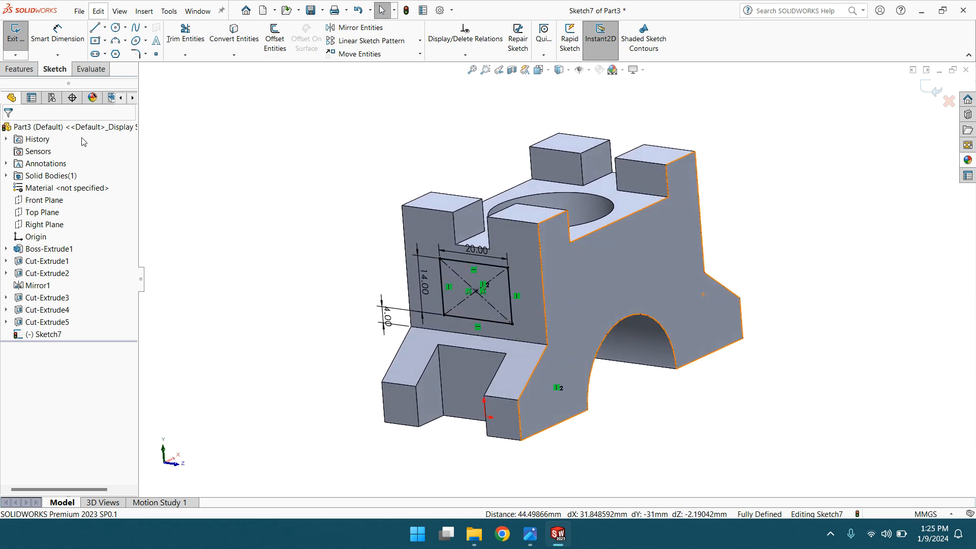
left_click(21, 70)
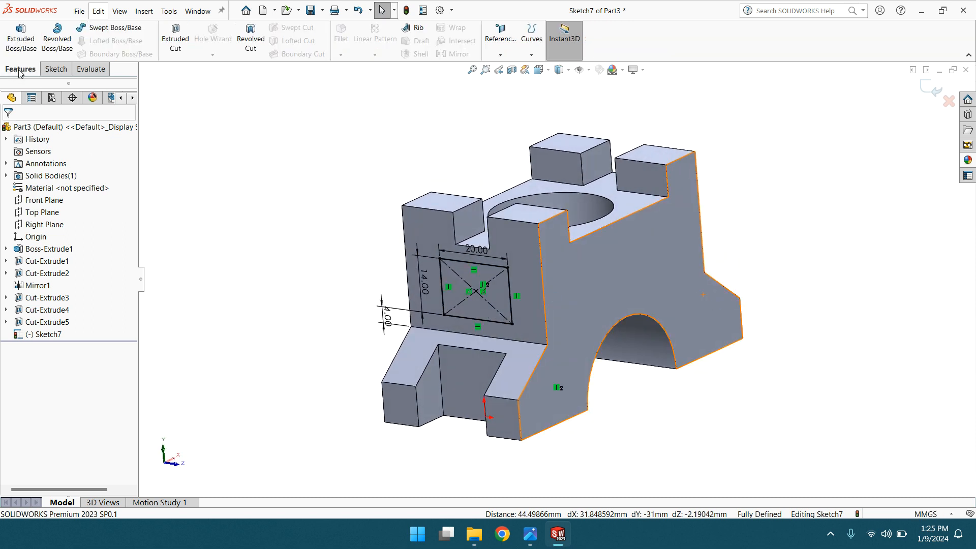
left_click(176, 36)
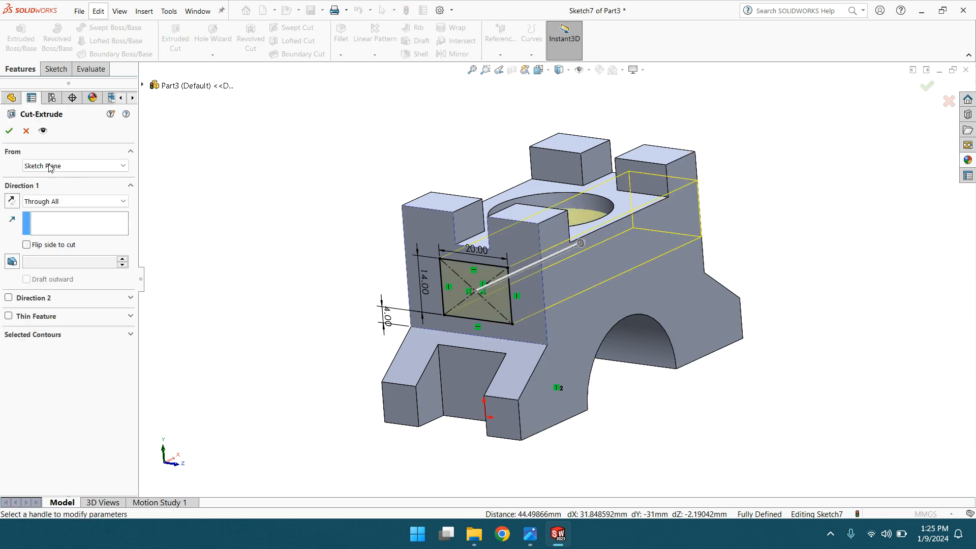
left_click(9, 132)
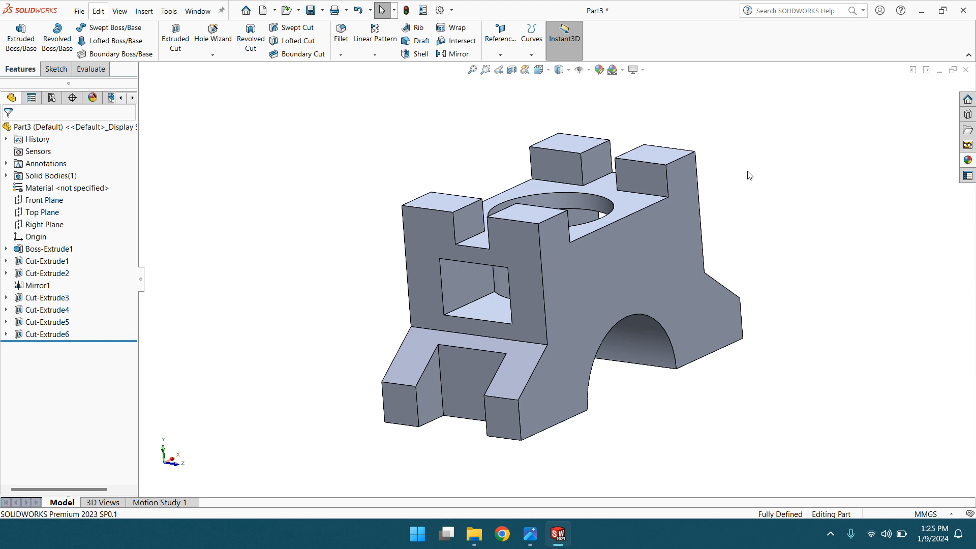
Compare the finished castle block side by side with the isometric reference drawing.
middle_click_drag(771, 209, 768, 301)
scroll(447, 295, "up", 3)
scroll(447, 297, "down", 3)
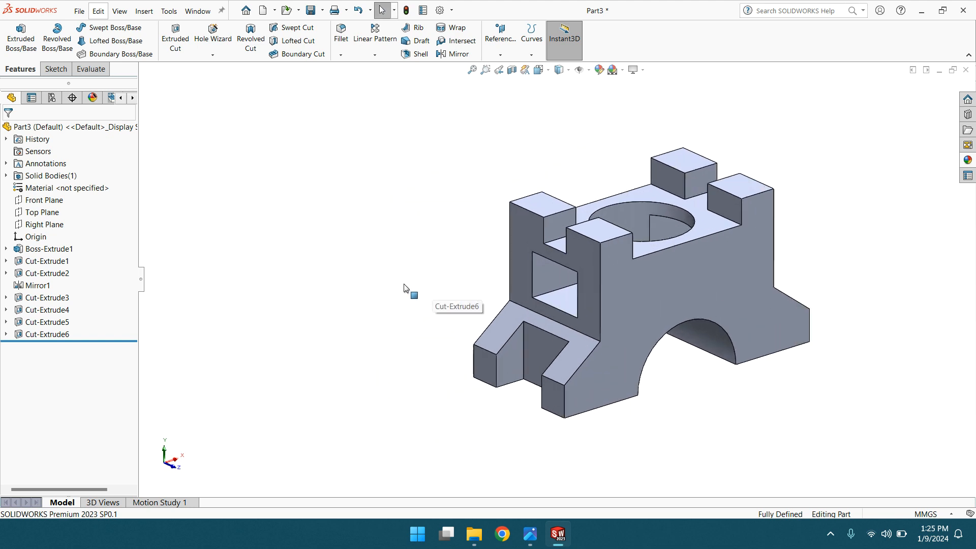
left_click(531, 534)
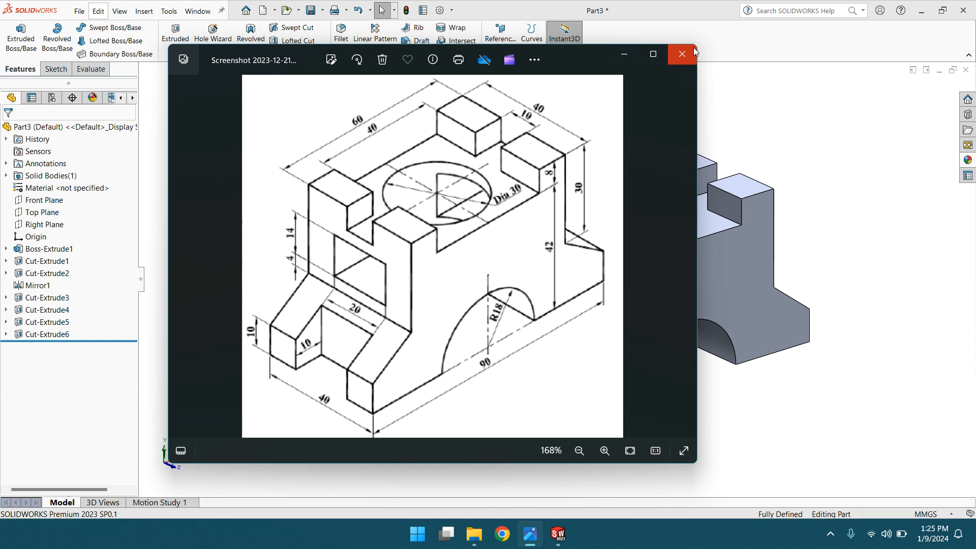
left_click_drag(697, 45, 519, 142)
left_click_drag(410, 155, 350, 162)
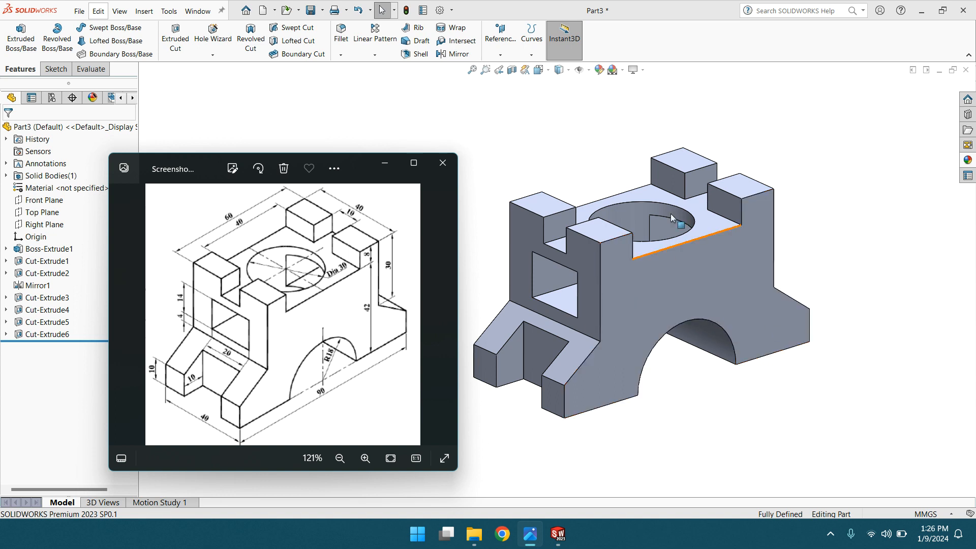
left_click(586, 136)
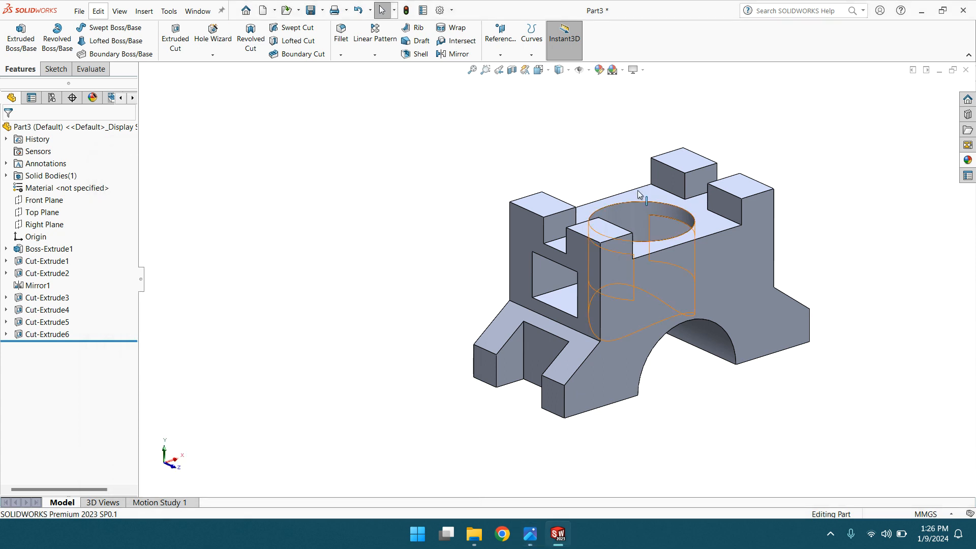
Apply the polished aluminum appearance to the whole body of the castle block.
key("f")
scroll(737, 264, "down", 1)
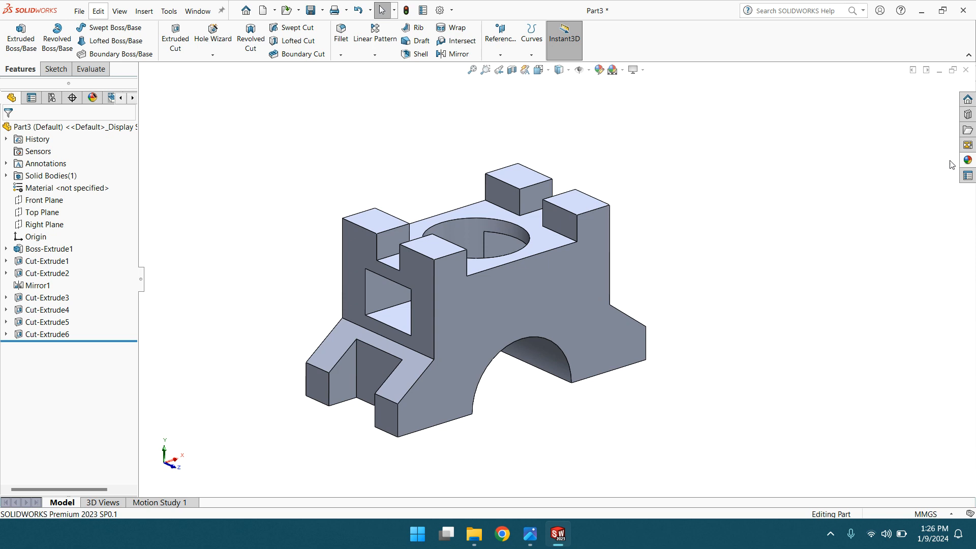
left_click(967, 161)
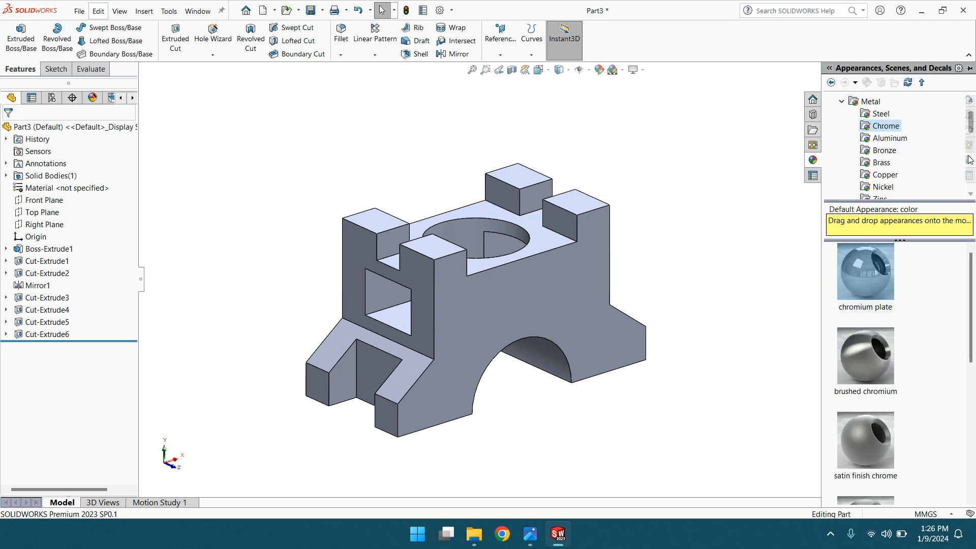
left_click(876, 141)
left_click_drag(871, 281, 506, 301)
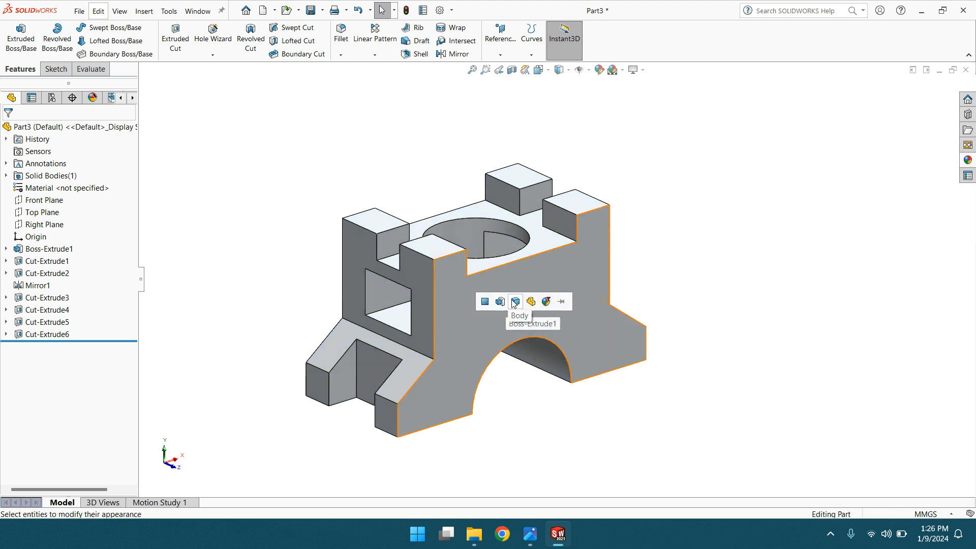
left_click(515, 300)
Try orange, red, yellow, magenta and teal shades on the solid body's appearance and apply a dark orange.
scroll(422, 295, "up", 1)
scroll(463, 297, "down", 2)
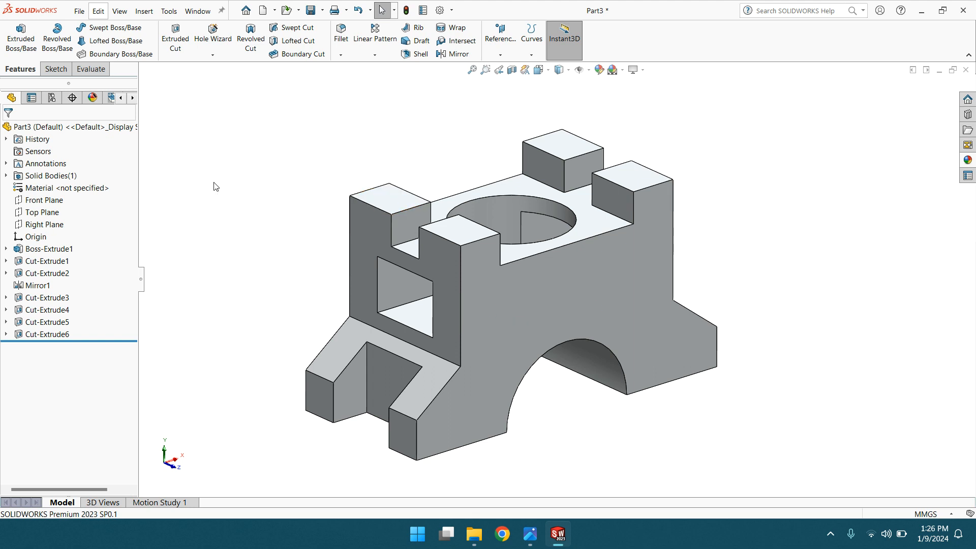
left_click(40, 177)
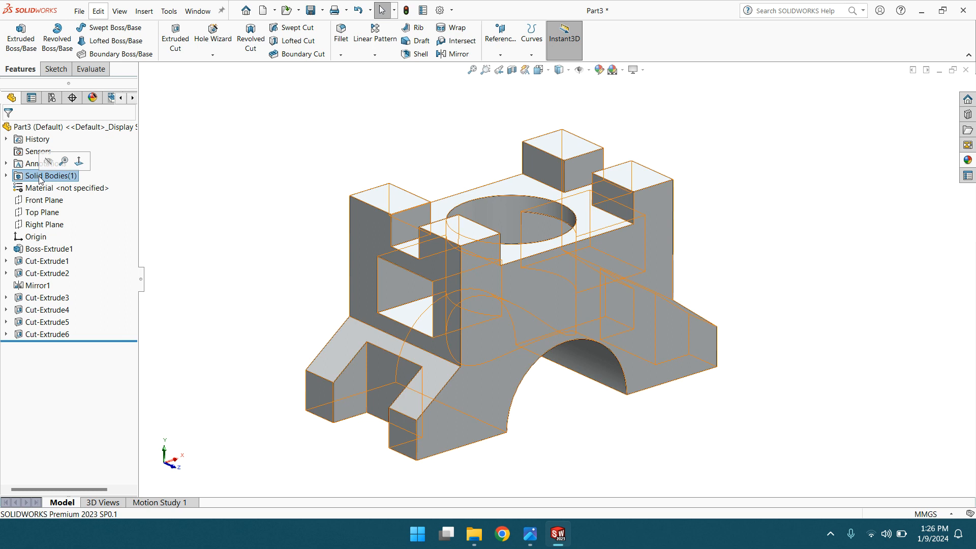
left_click(599, 69)
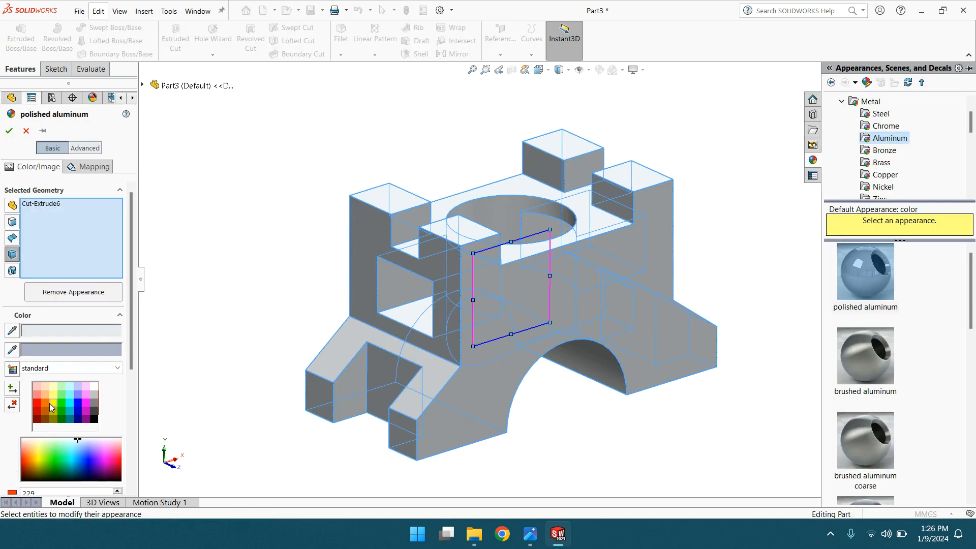
left_click(42, 402)
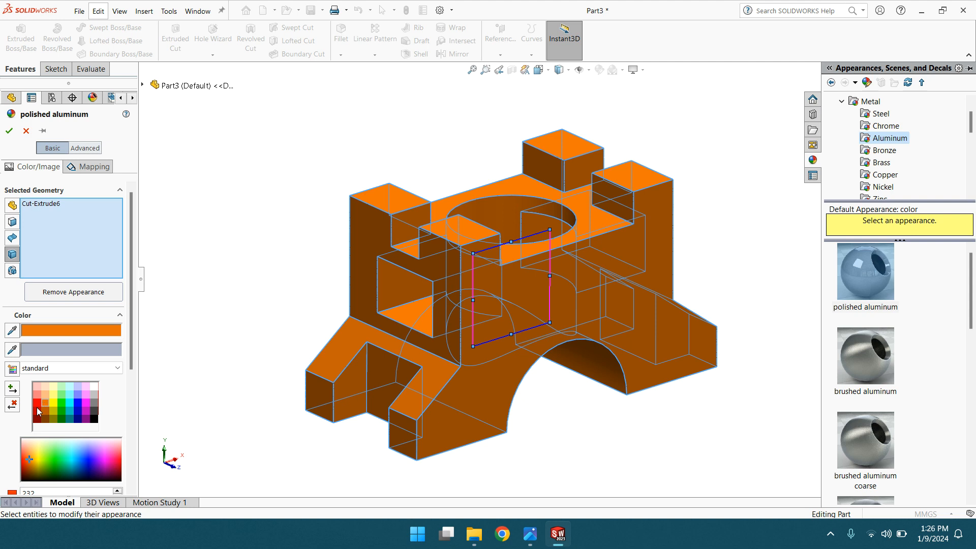
left_click(37, 404)
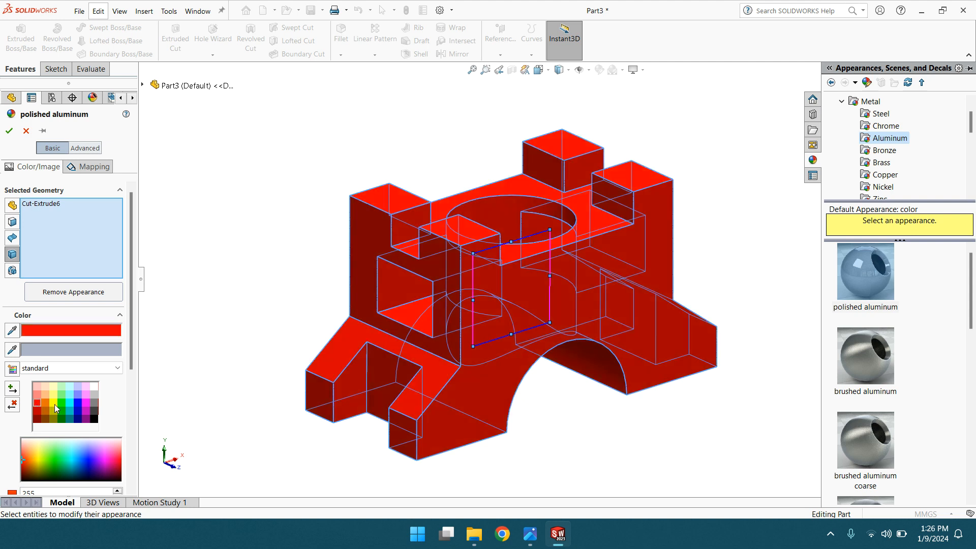
left_click(54, 404)
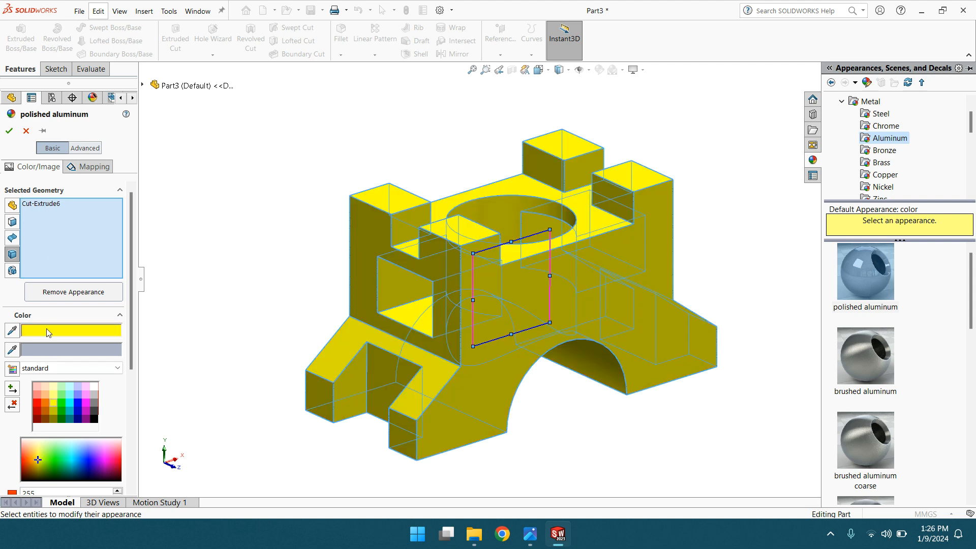
left_click(85, 413)
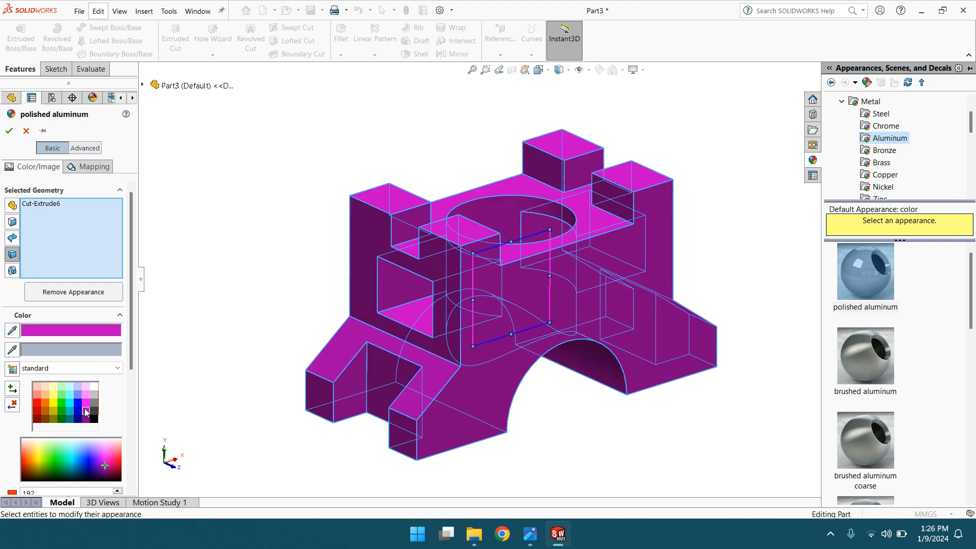
left_click(86, 408)
left_click(71, 419)
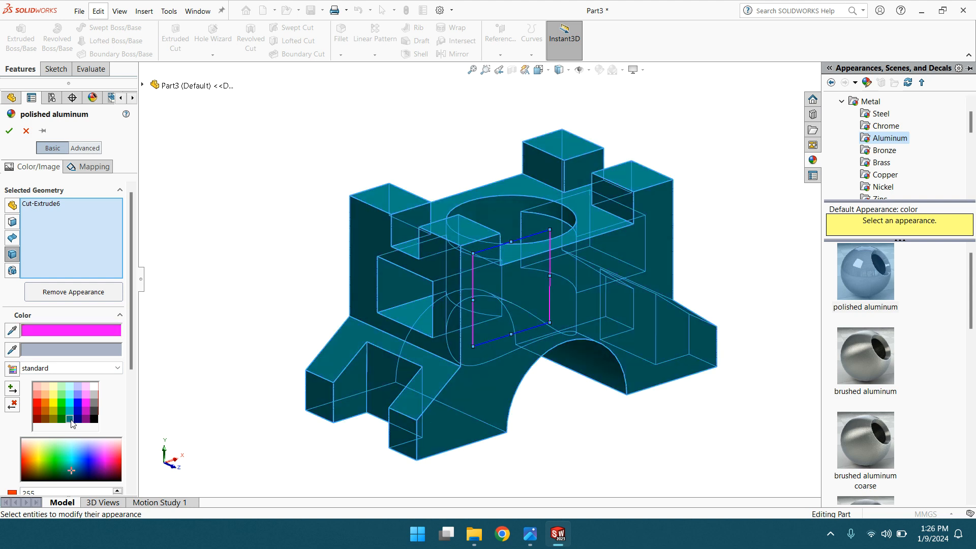
left_click(70, 411)
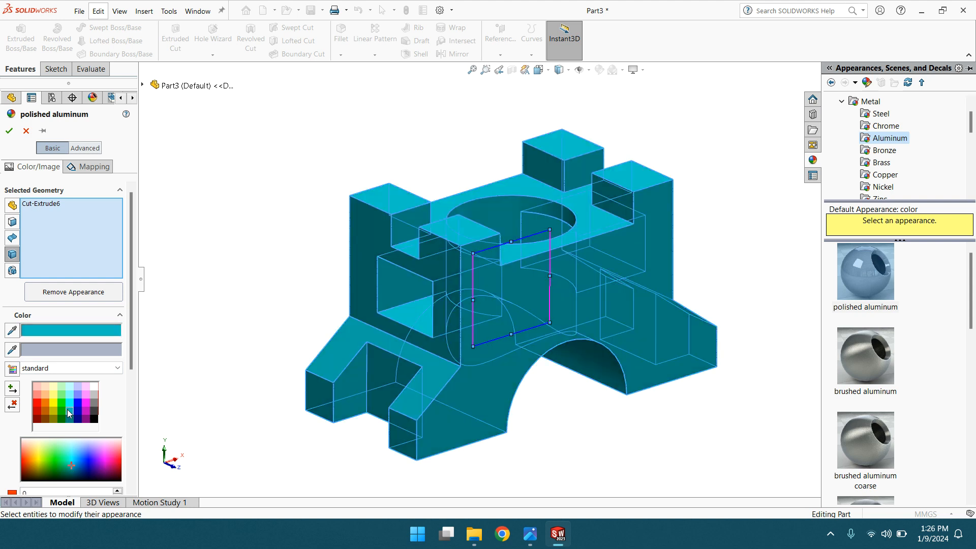
left_click(46, 410)
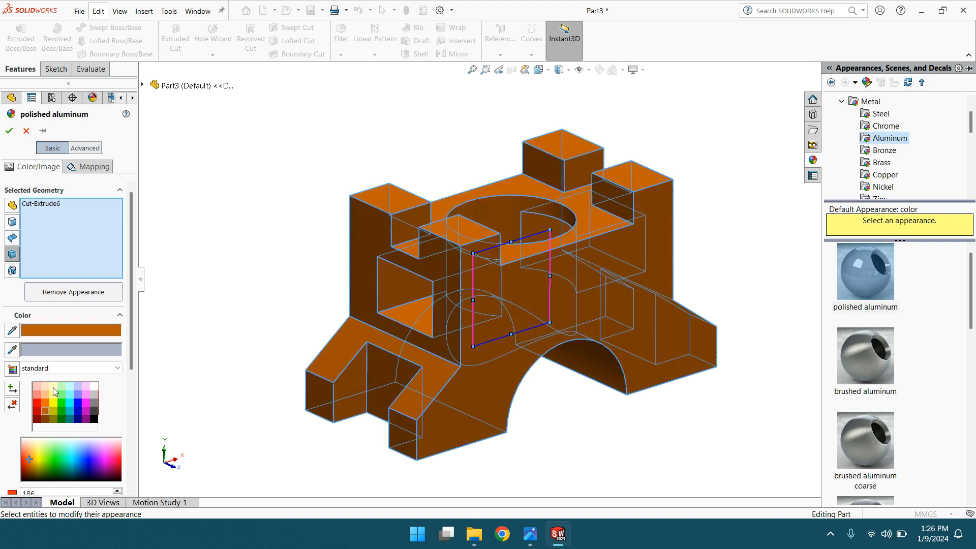
left_click(10, 131)
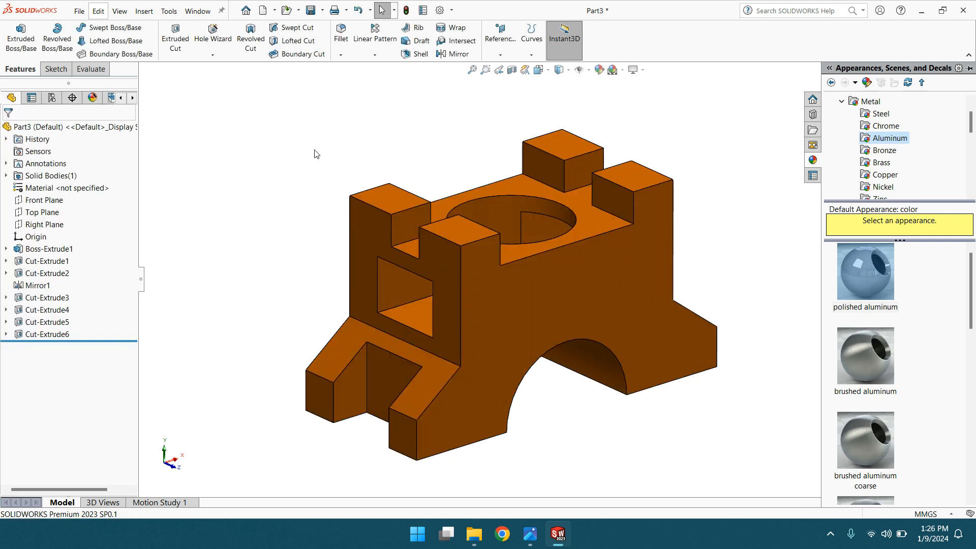
Set the color of the solid body's polished aluminum appearance to bright yellow.
left_click(49, 176)
left_click(599, 69)
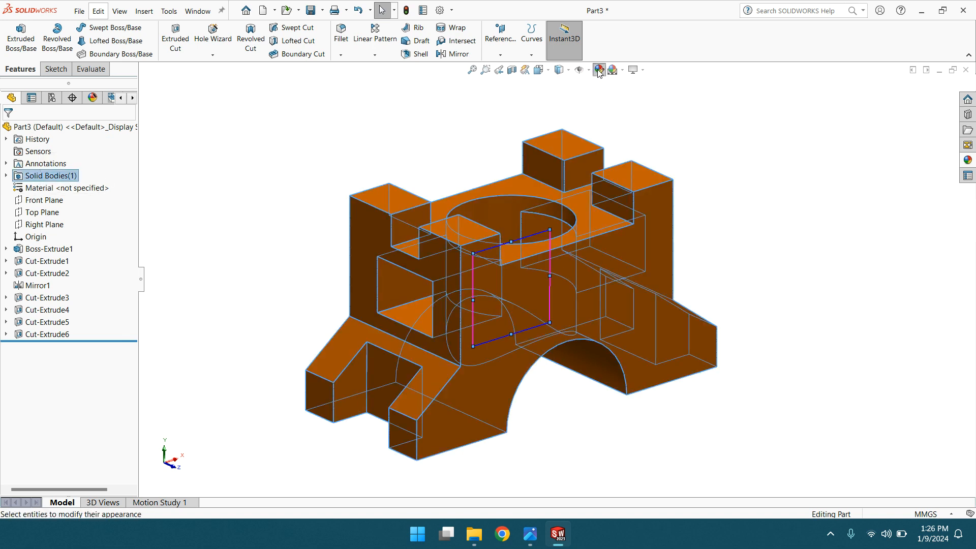
left_click(55, 401)
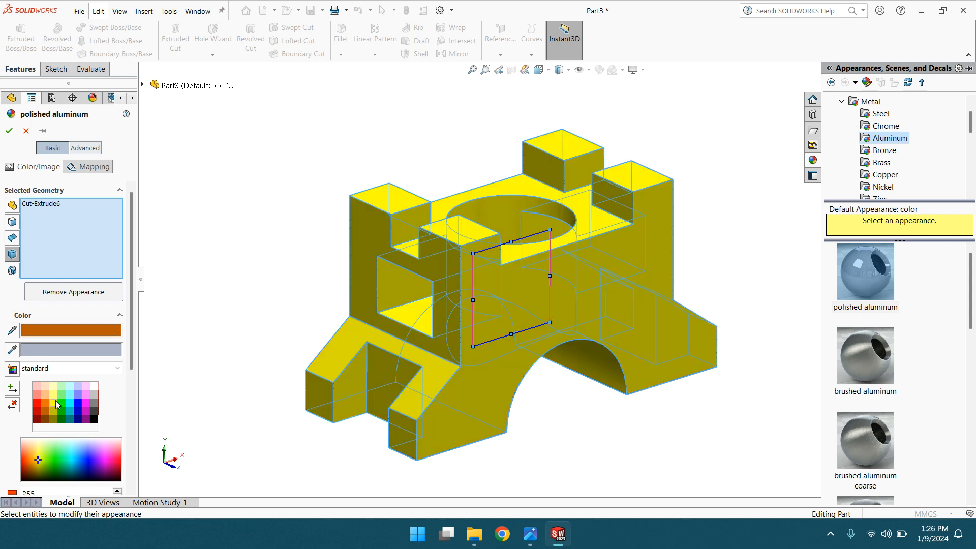
left_click(13, 133)
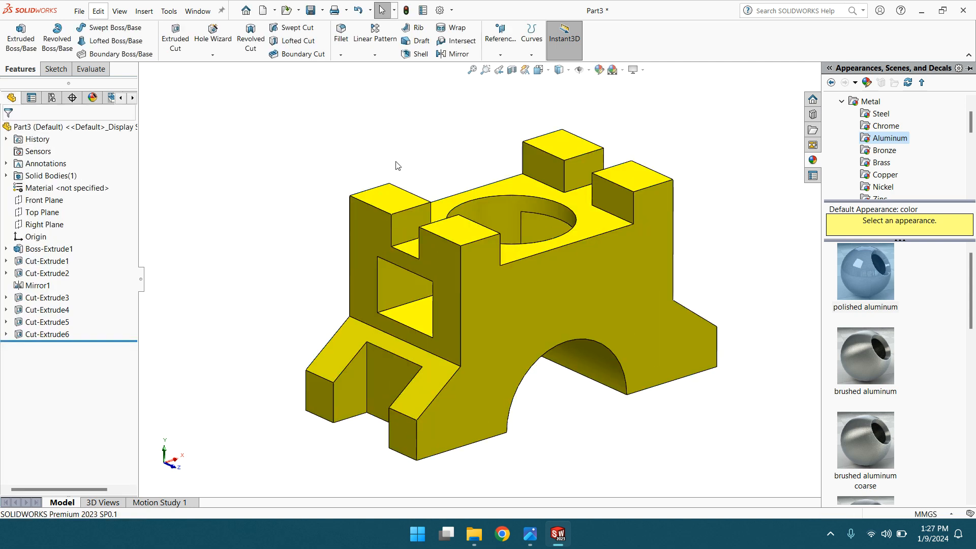
scroll(557, 245, "up", 2)
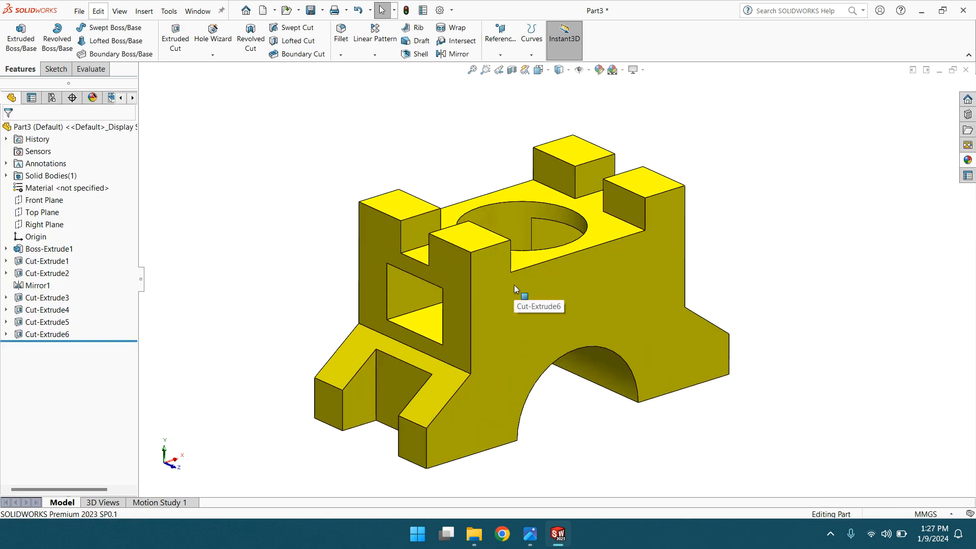
scroll(514, 287, "down", 2)
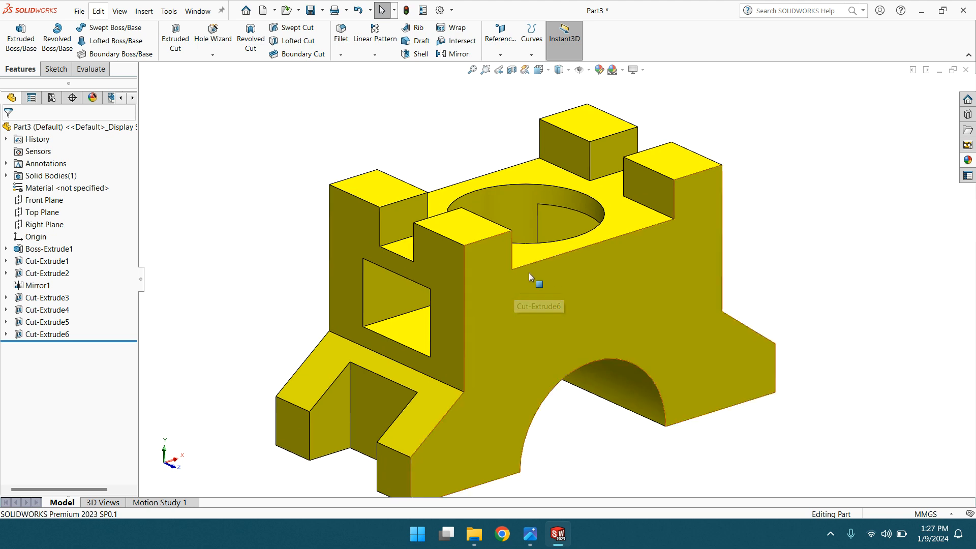
scroll(527, 291, "up", 2)
scroll(531, 290, "down", 1)
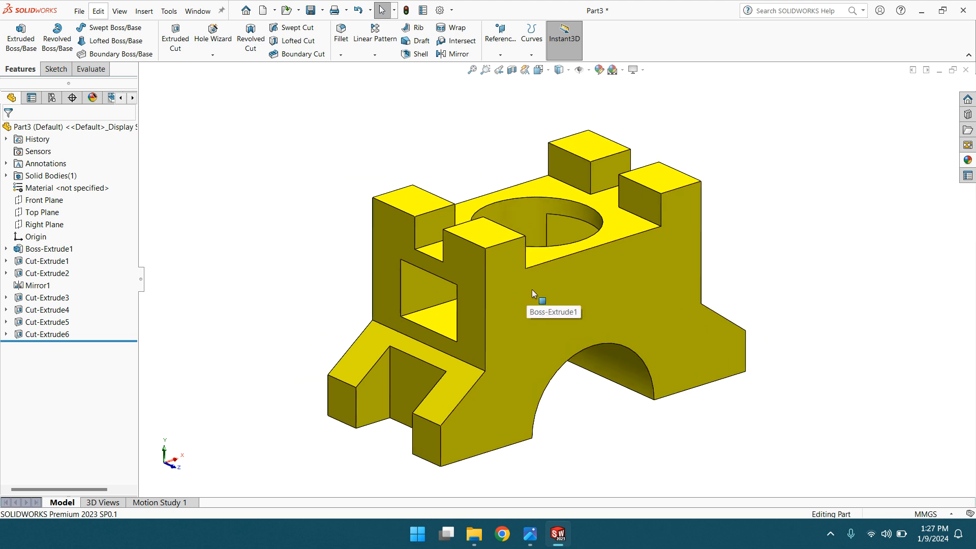